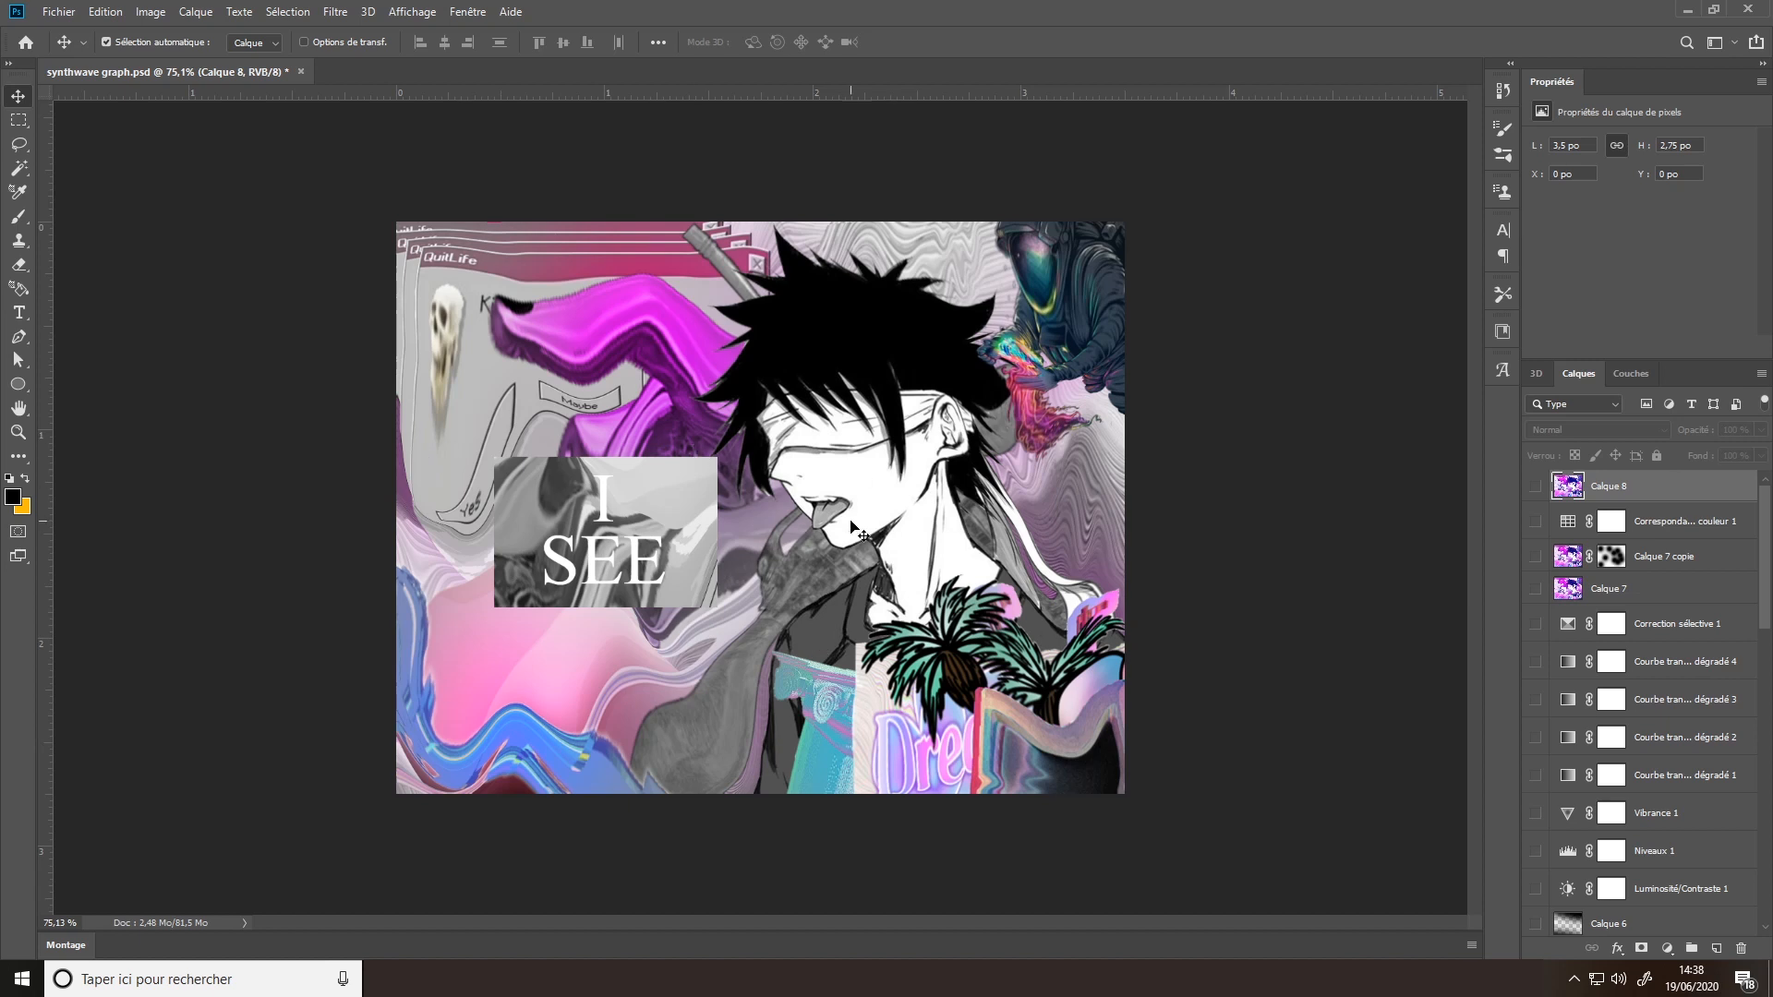
- Look through the whole layer stack and preview the final render by temporarily showing Calque 8
{"action": "scroll", "coordinate": [1583, 702], "scroll_direction": "down", "scroll_amount": 4}
{"action": "scroll", "coordinate": [1592, 743], "scroll_direction": "down", "scroll_amount": 5}
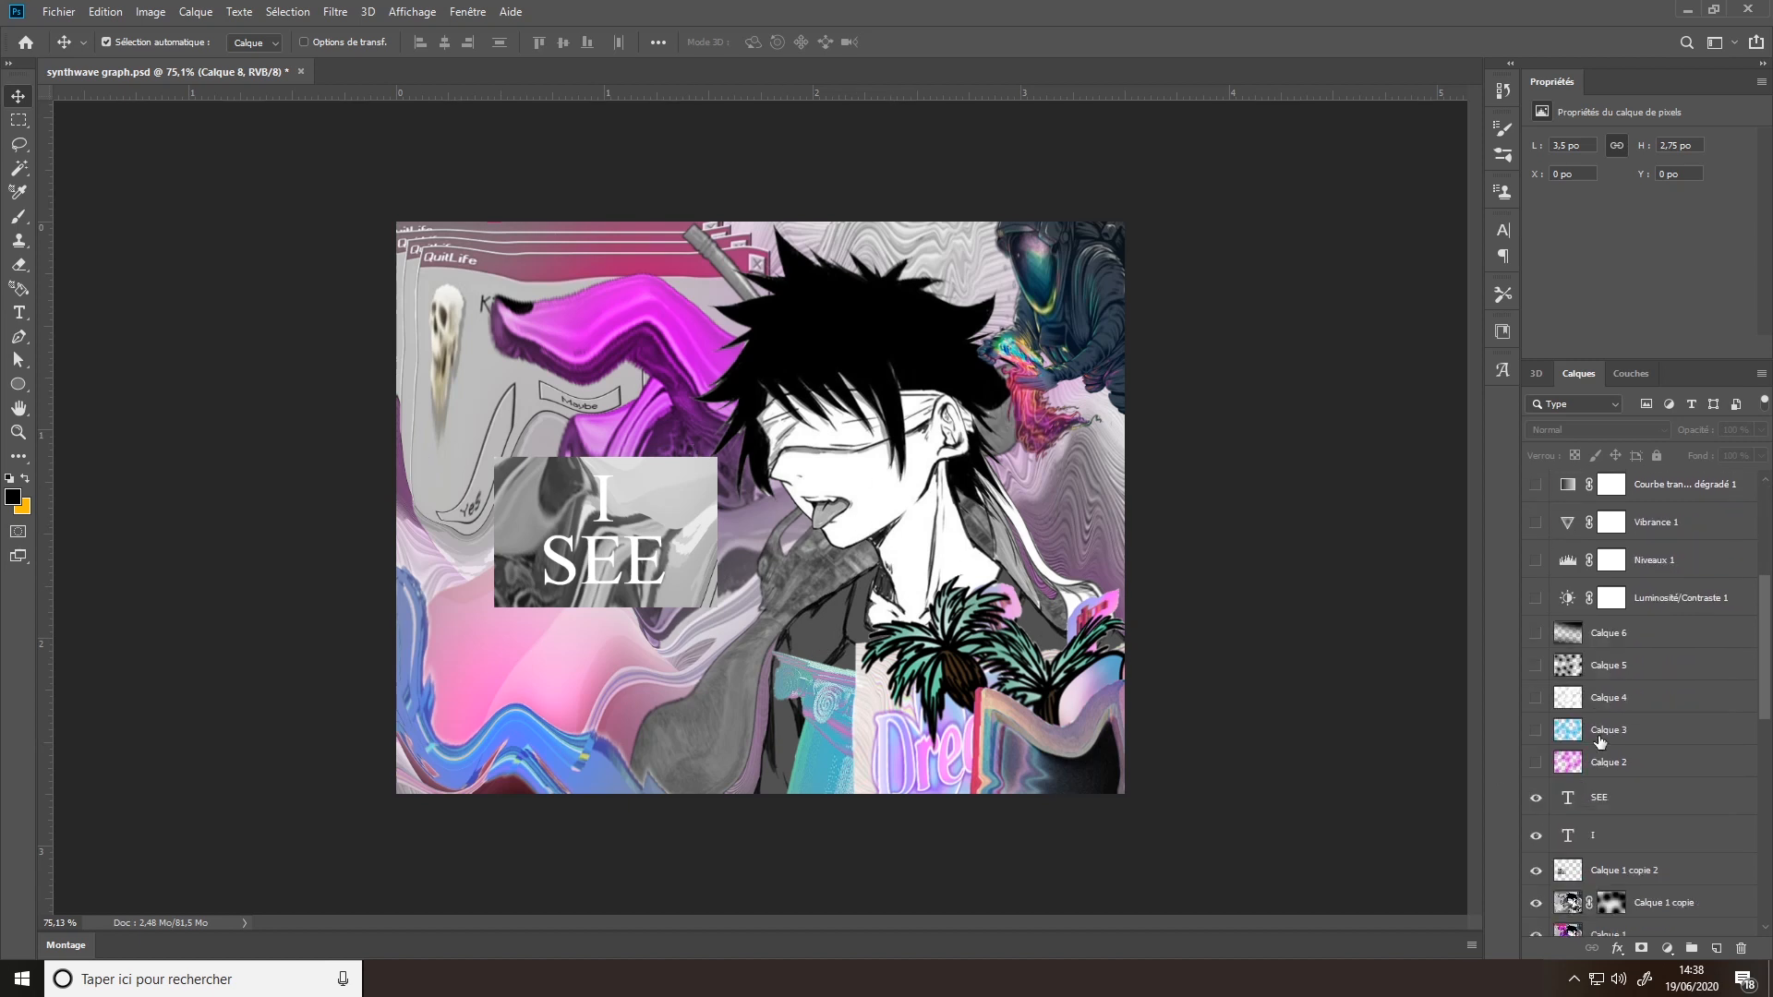
{"action": "scroll", "coordinate": [1608, 743], "scroll_direction": "up", "scroll_amount": 9}
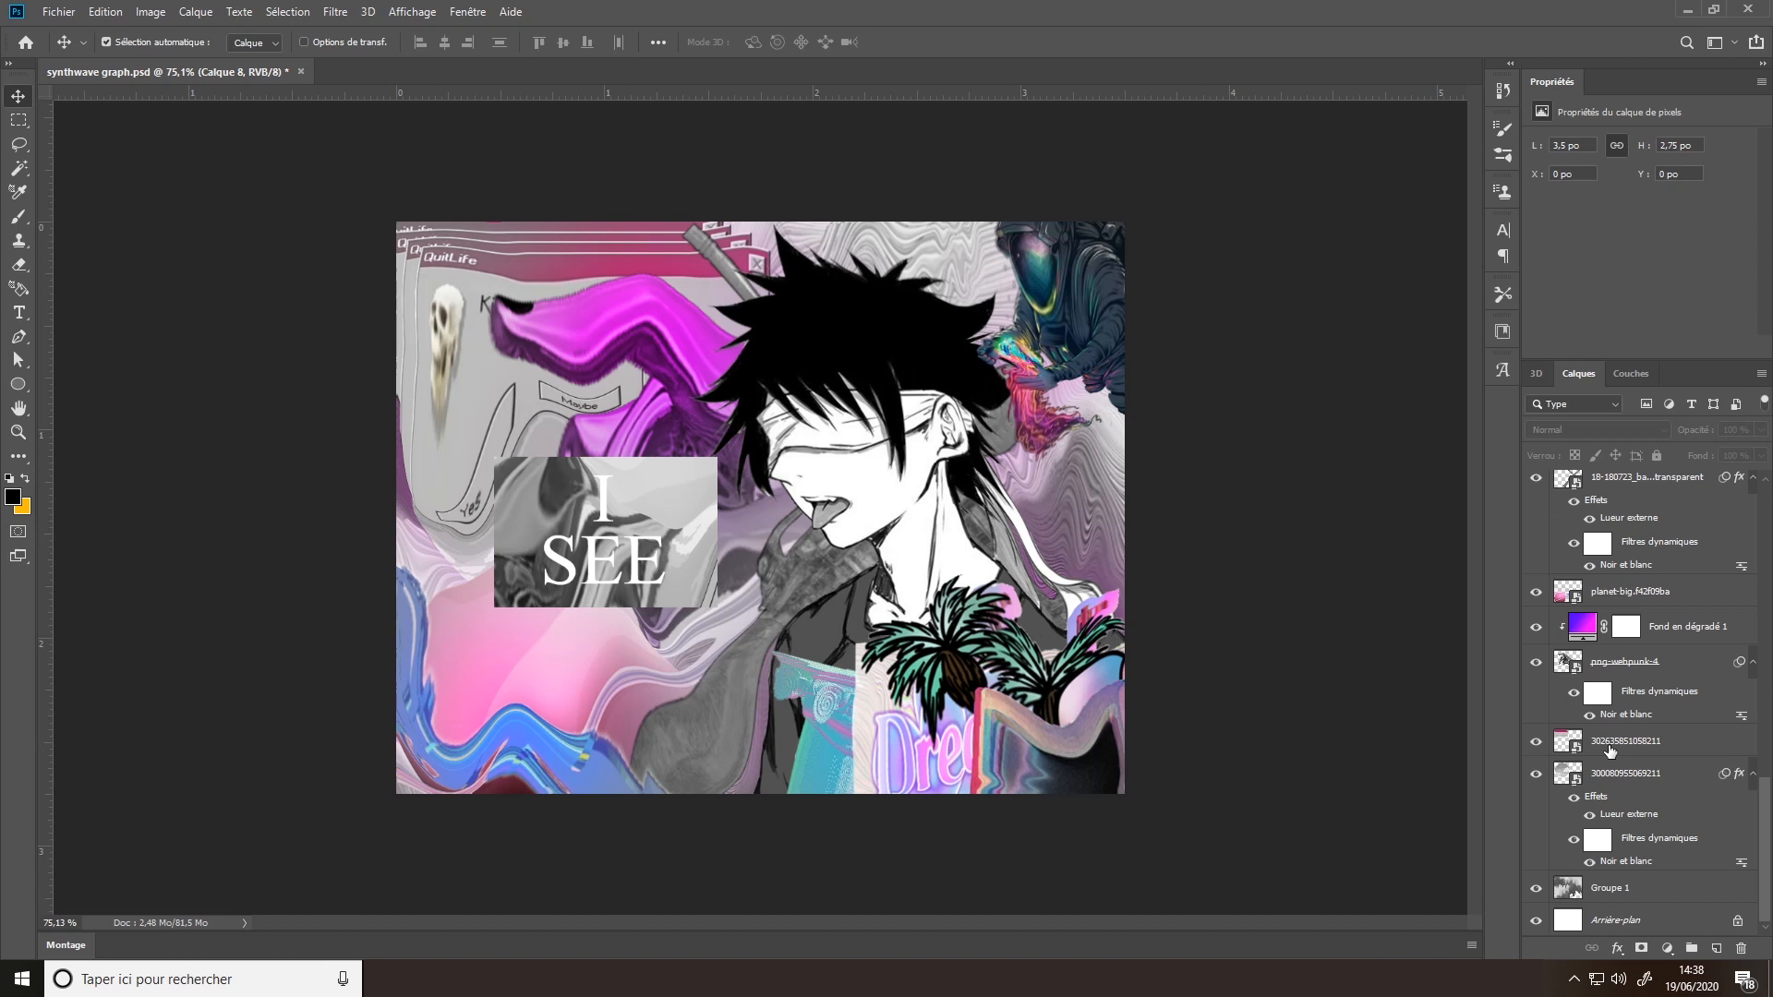
{"action": "scroll", "coordinate": [1607, 719], "scroll_direction": "up", "scroll_amount": 3}
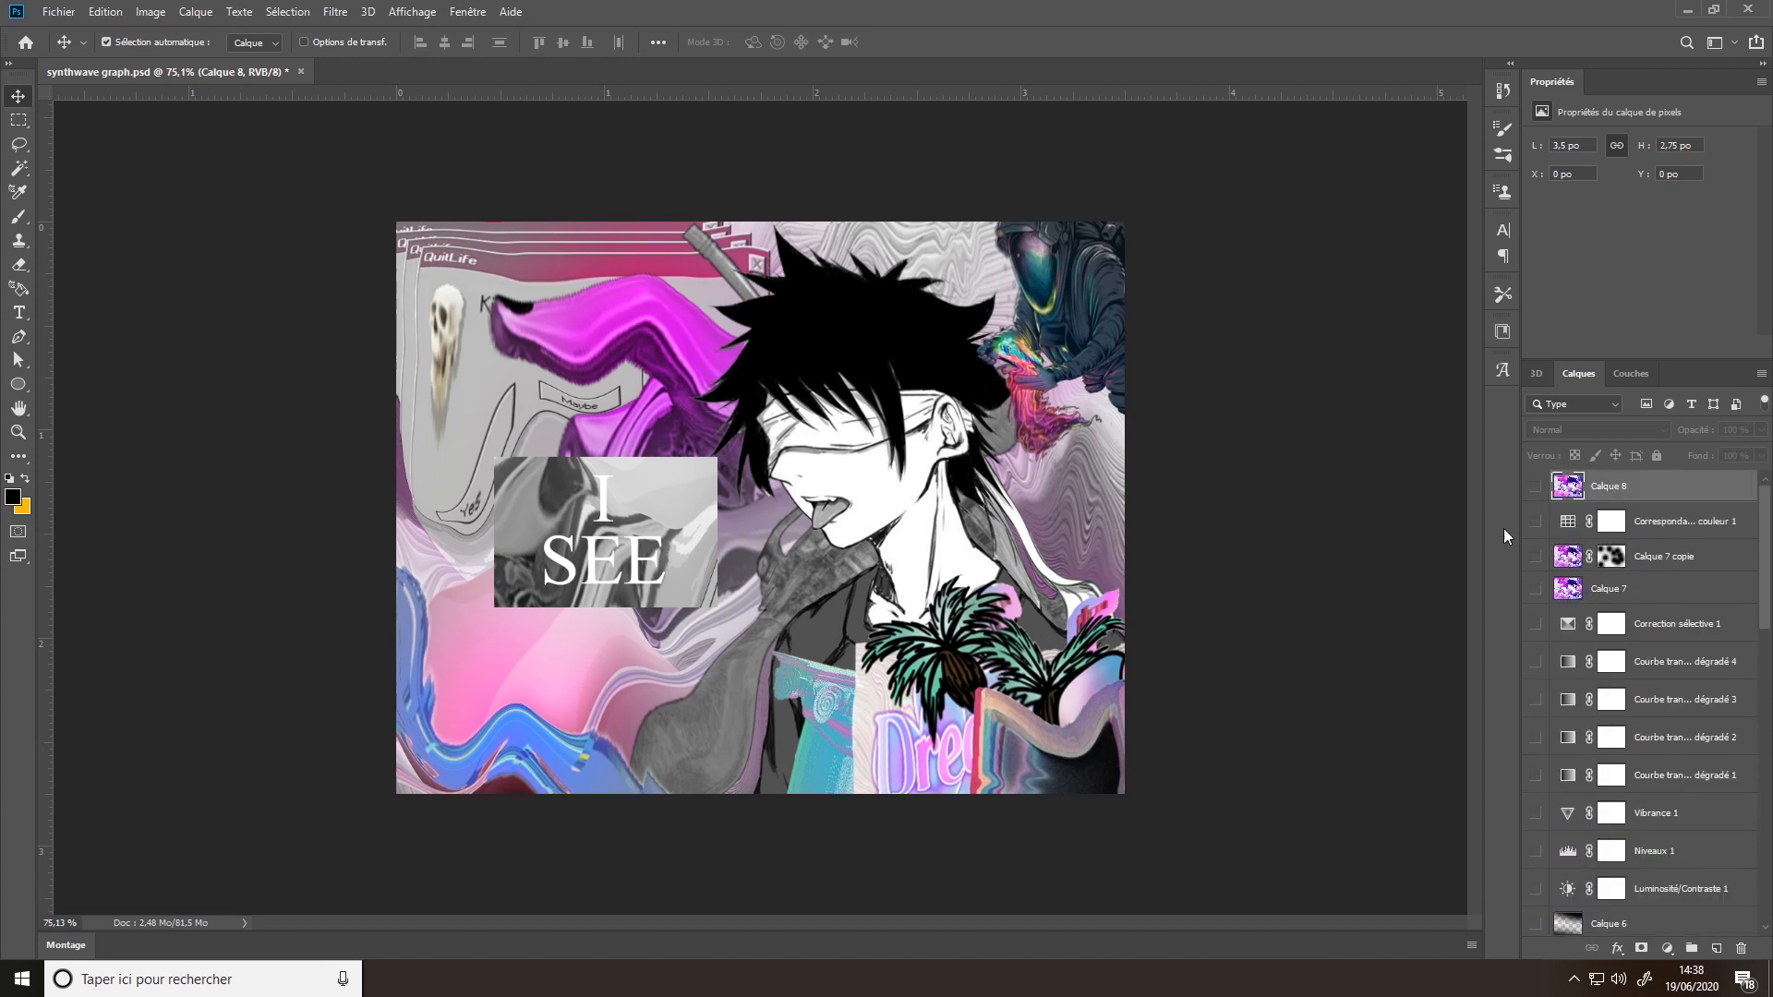
{"action": "left_click", "coordinate": [1536, 488]}
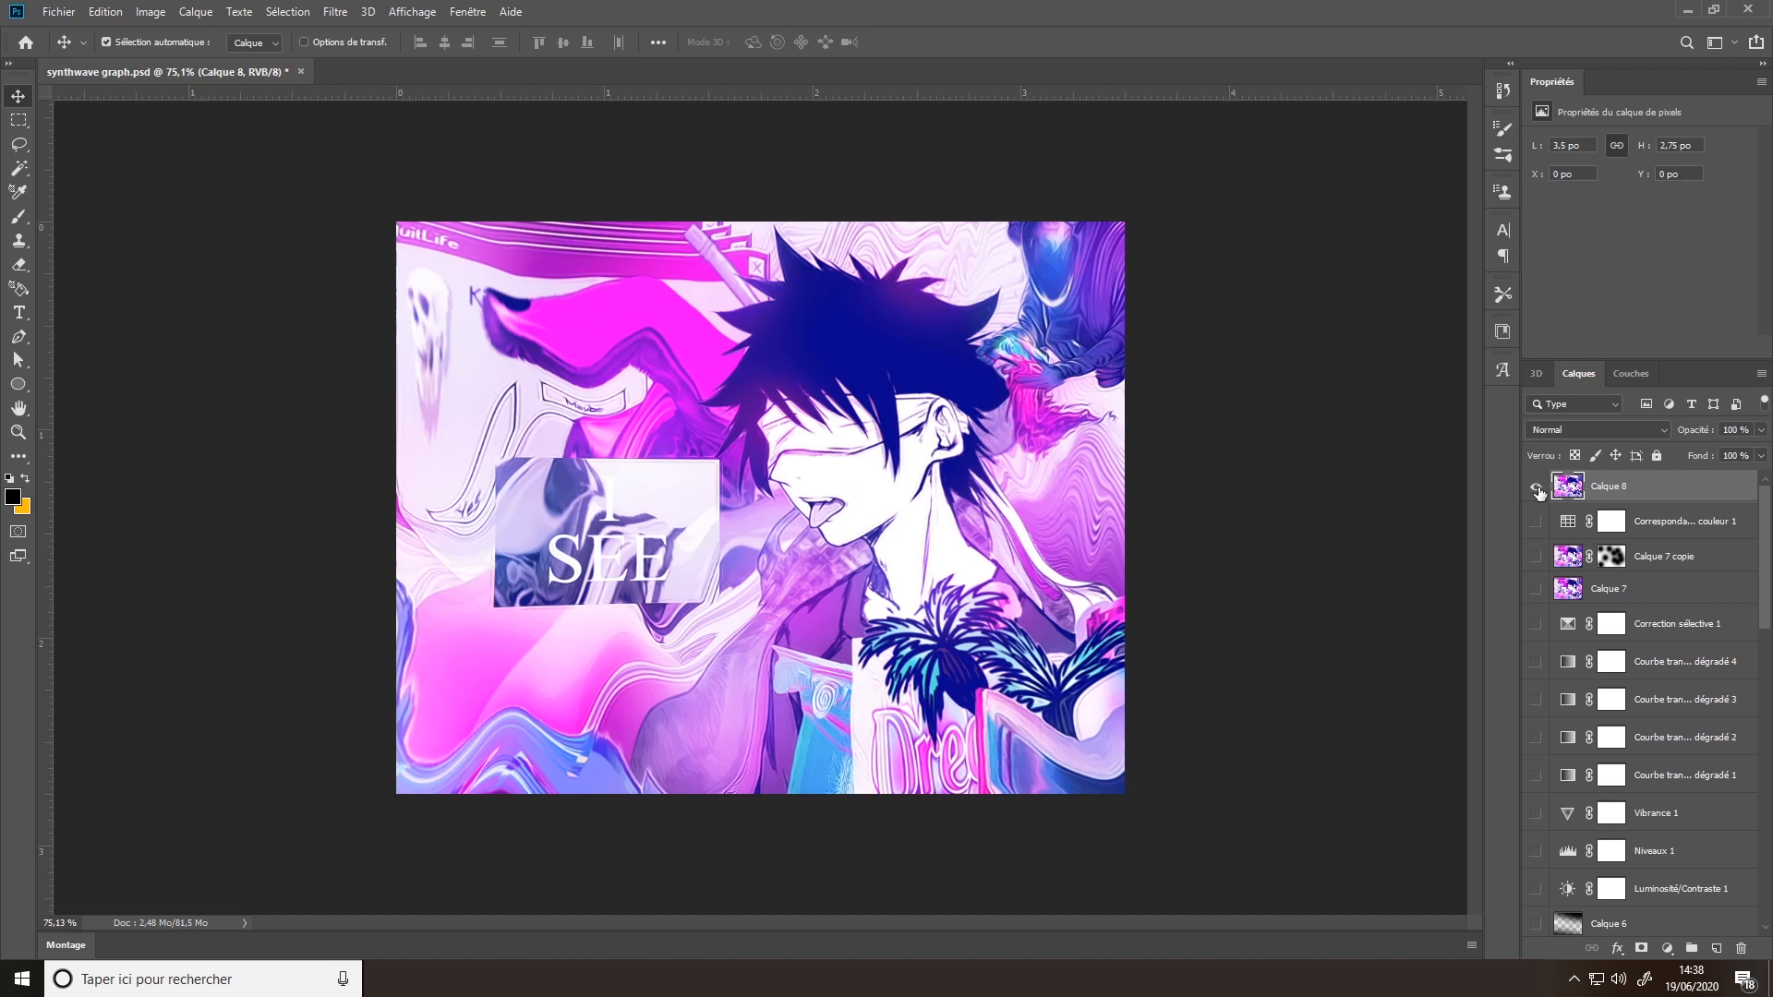
{"action": "left_click", "coordinate": [1536, 489]}
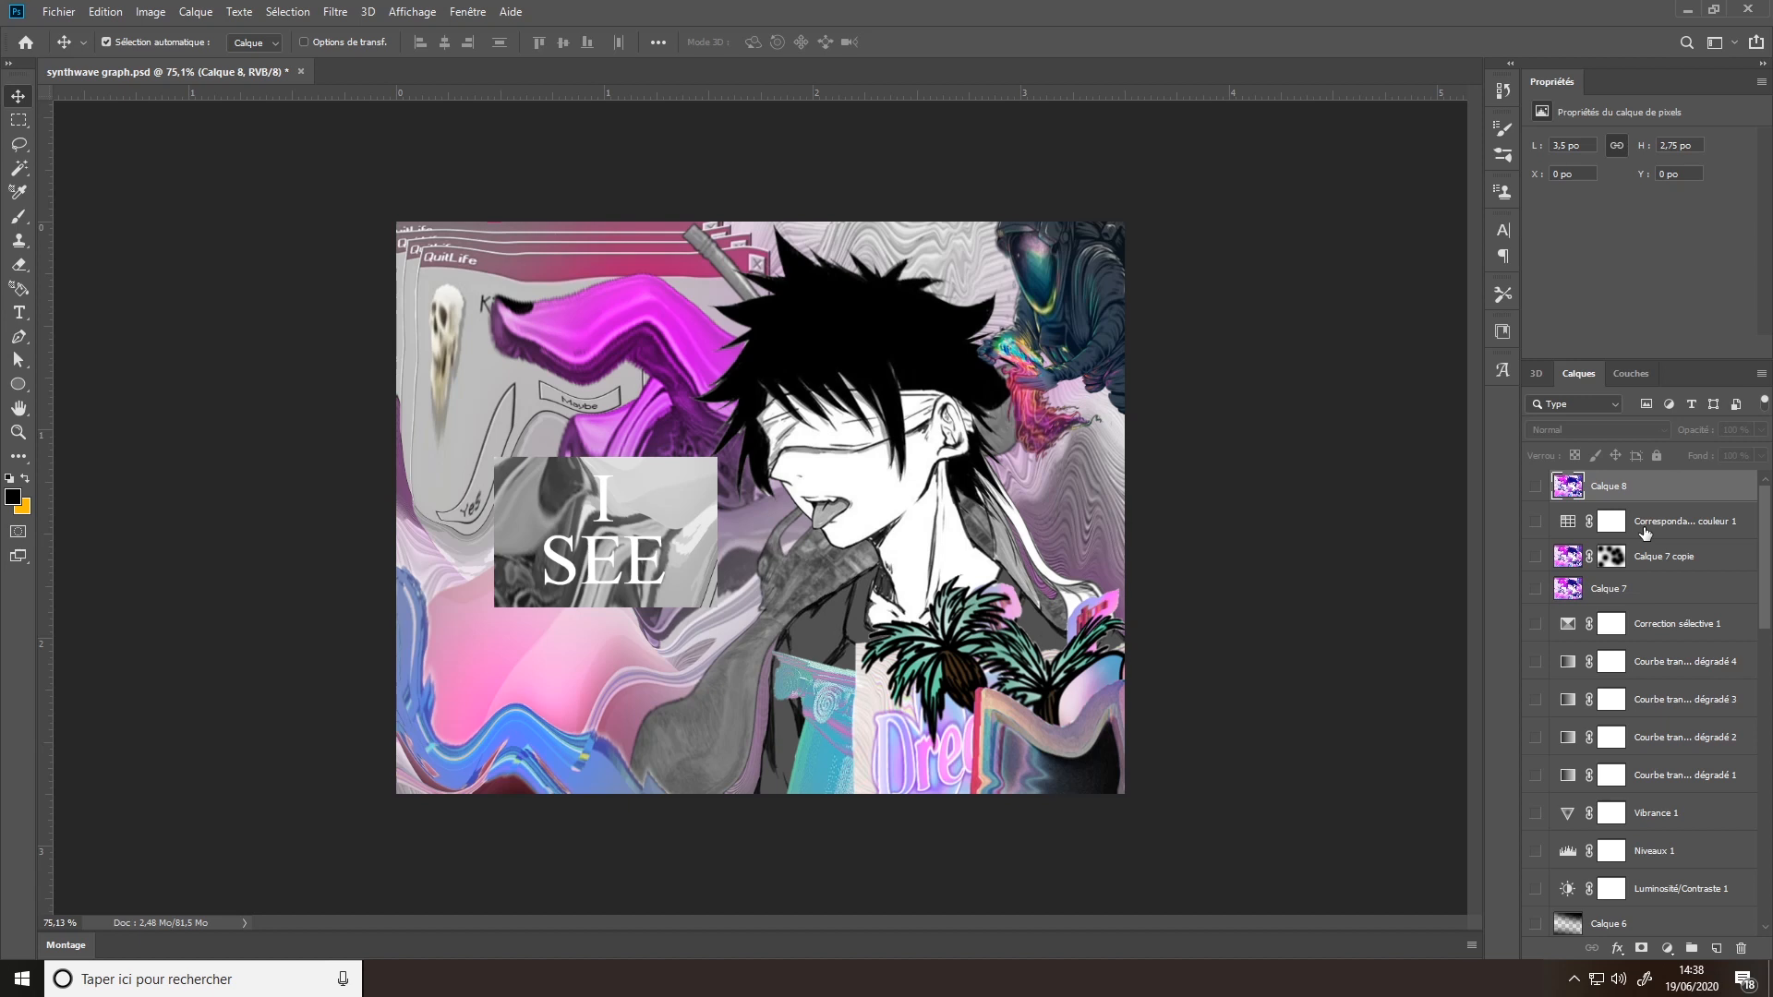
{"action": "scroll", "coordinate": [1645, 533], "scroll_direction": "down", "scroll_amount": 5}
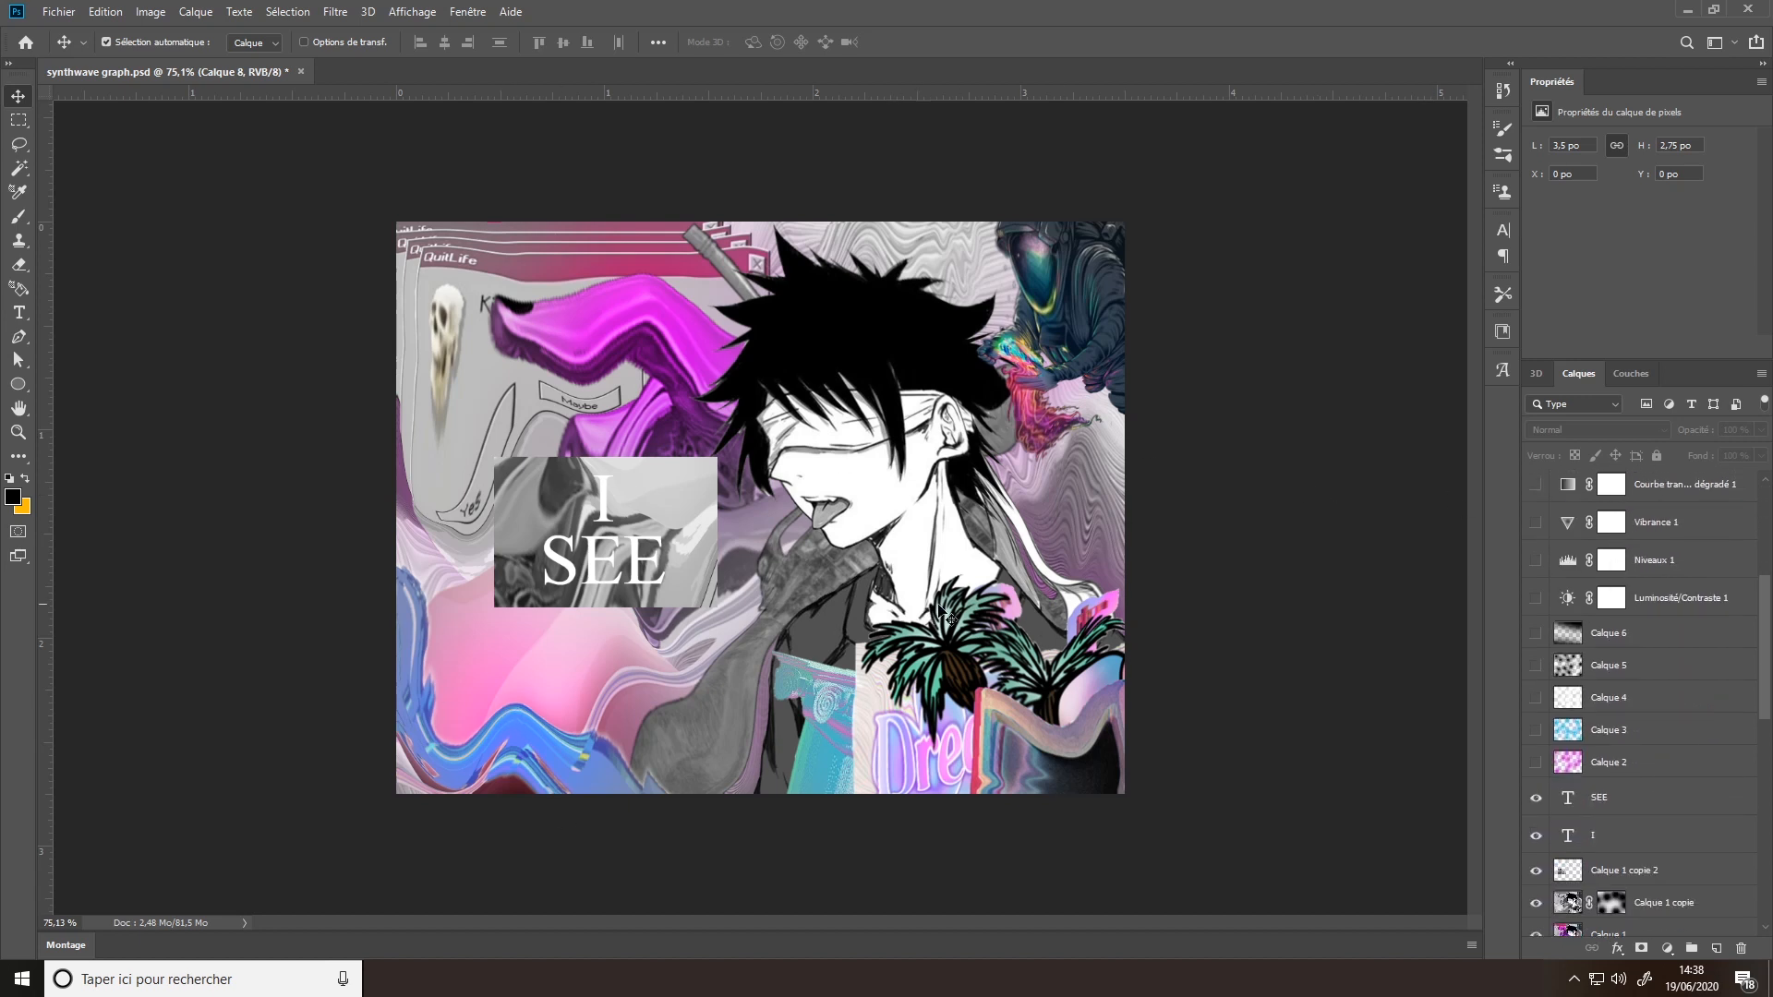
{"action": "scroll", "coordinate": [1593, 697], "scroll_direction": "up", "scroll_amount": 5}
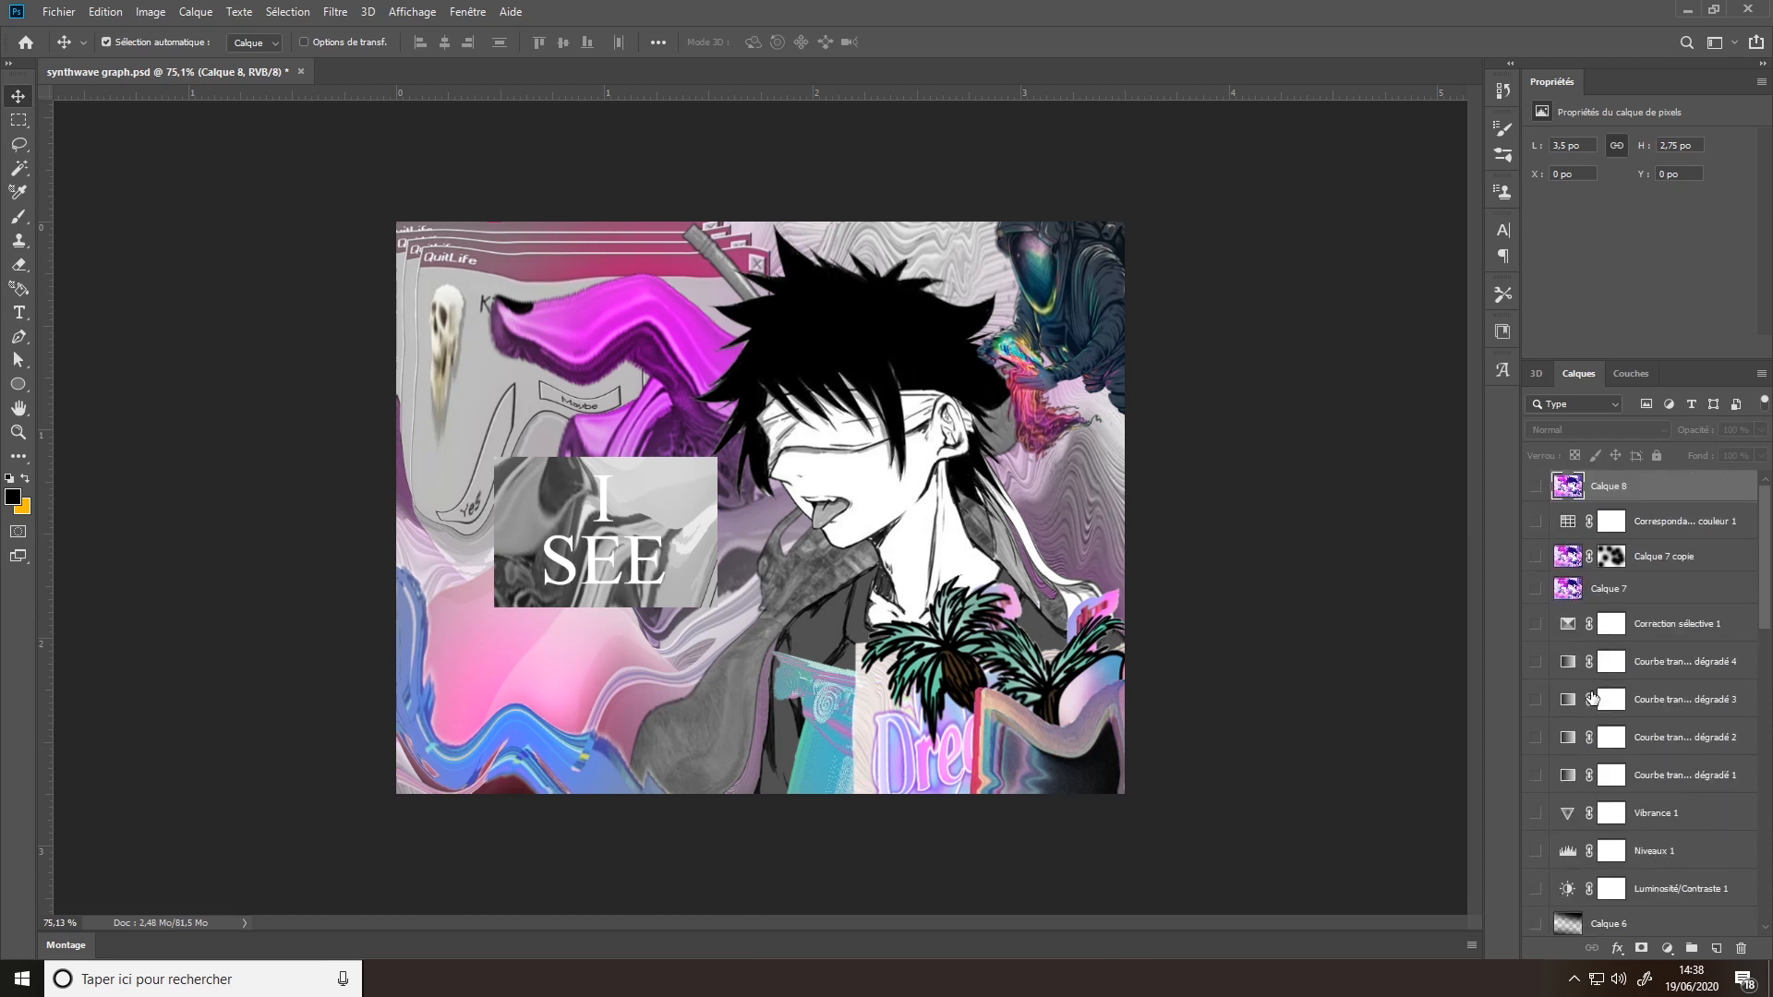
{"action": "left_click", "coordinate": [1535, 486]}
{"action": "left_click", "coordinate": [1535, 487]}
- Make Calque 2 and Calque 3 visible, selecting each to check its blend mode and opacity
{"action": "scroll", "coordinate": [1609, 622], "scroll_direction": "down", "scroll_amount": 5}
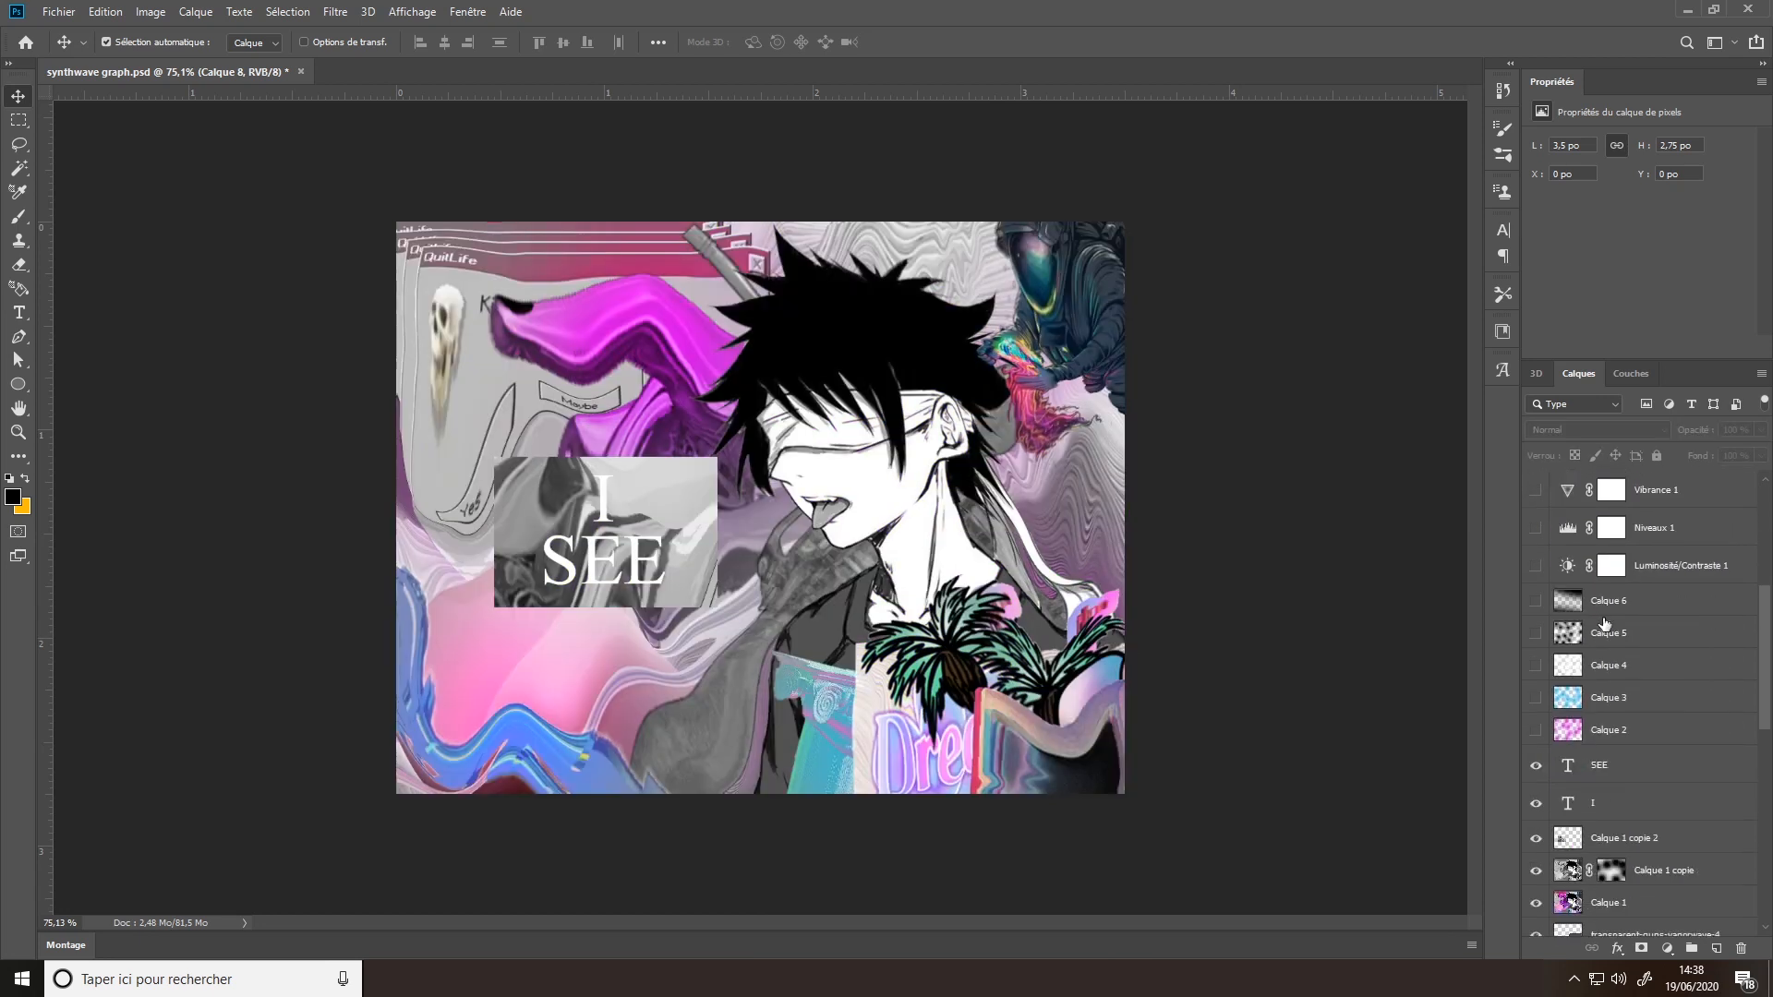
{"action": "left_click", "coordinate": [1537, 731]}
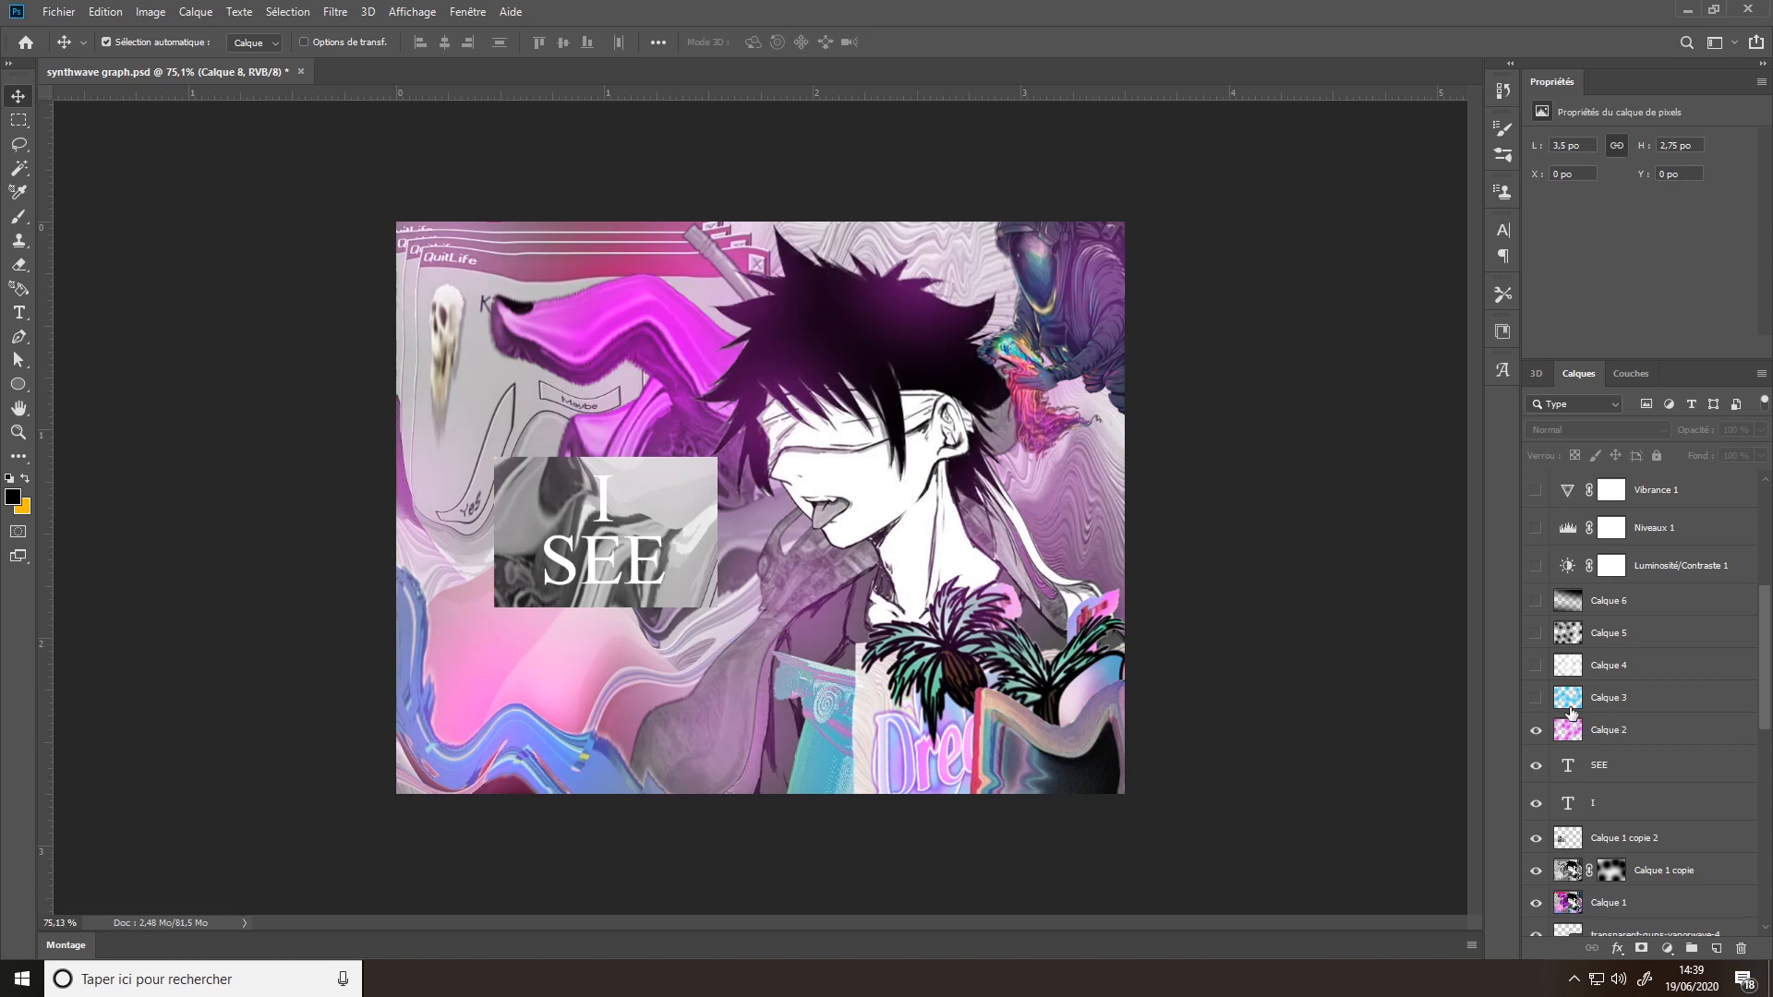
{"action": "left_click", "coordinate": [1536, 699]}
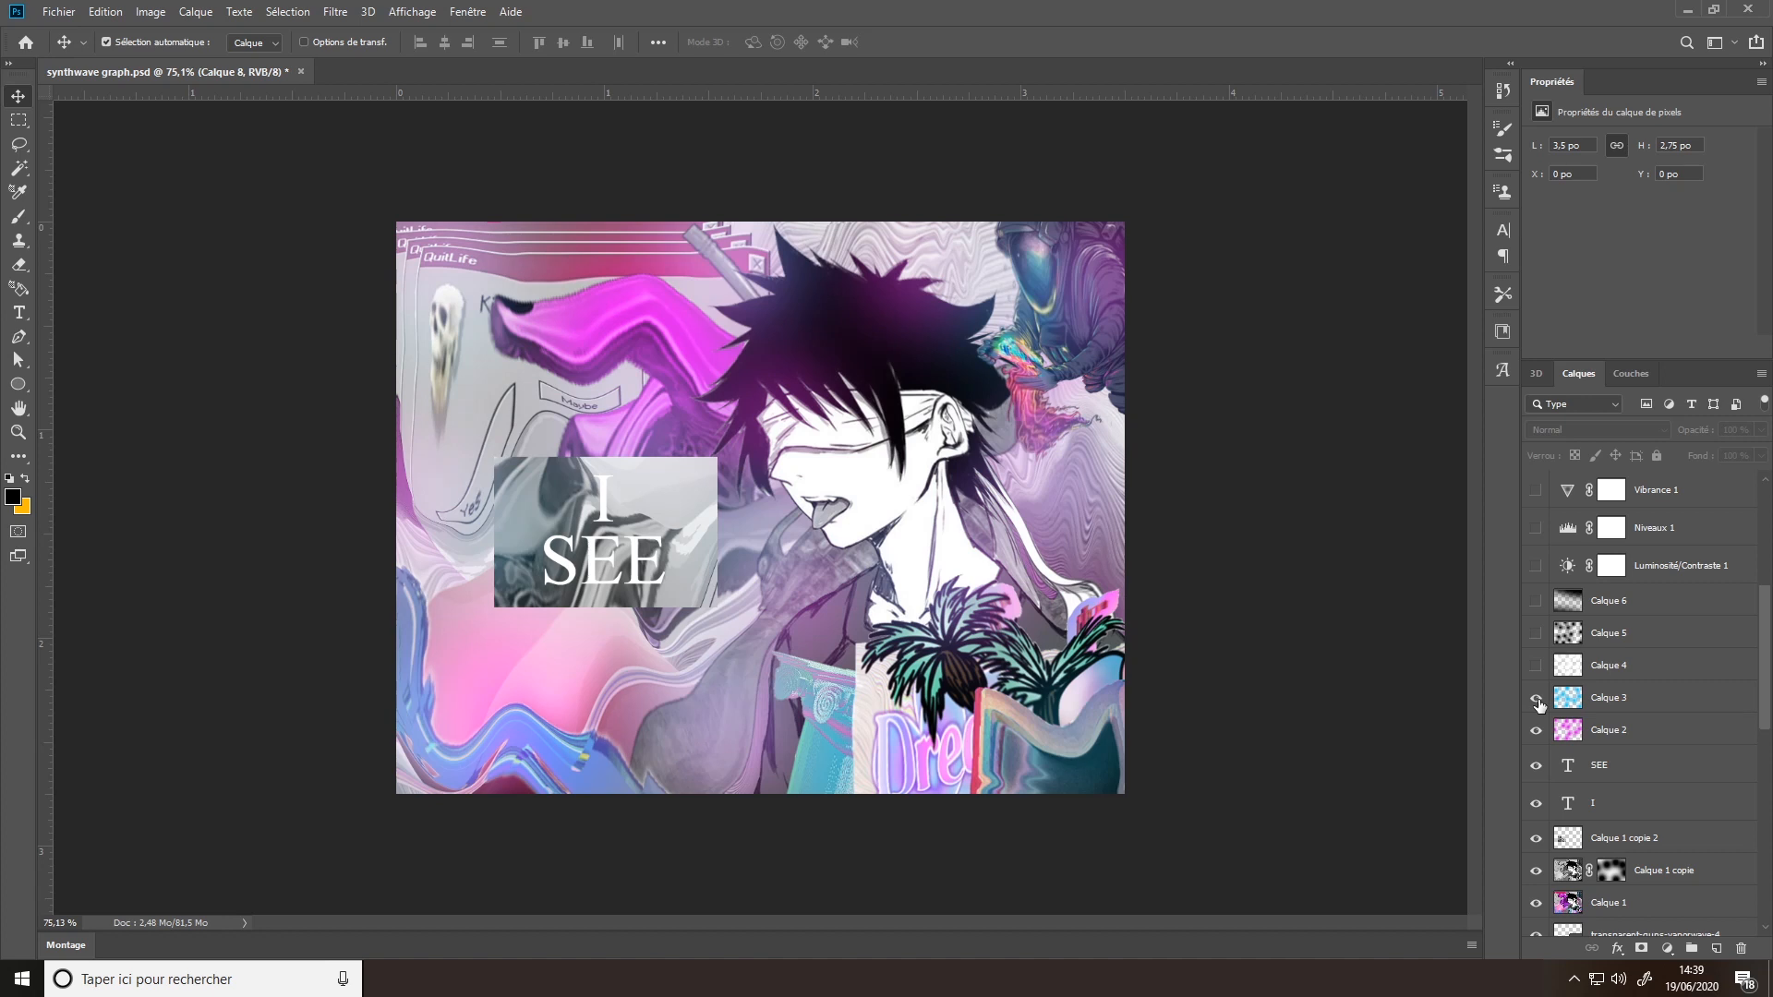
{"action": "left_click", "coordinate": [1620, 734]}
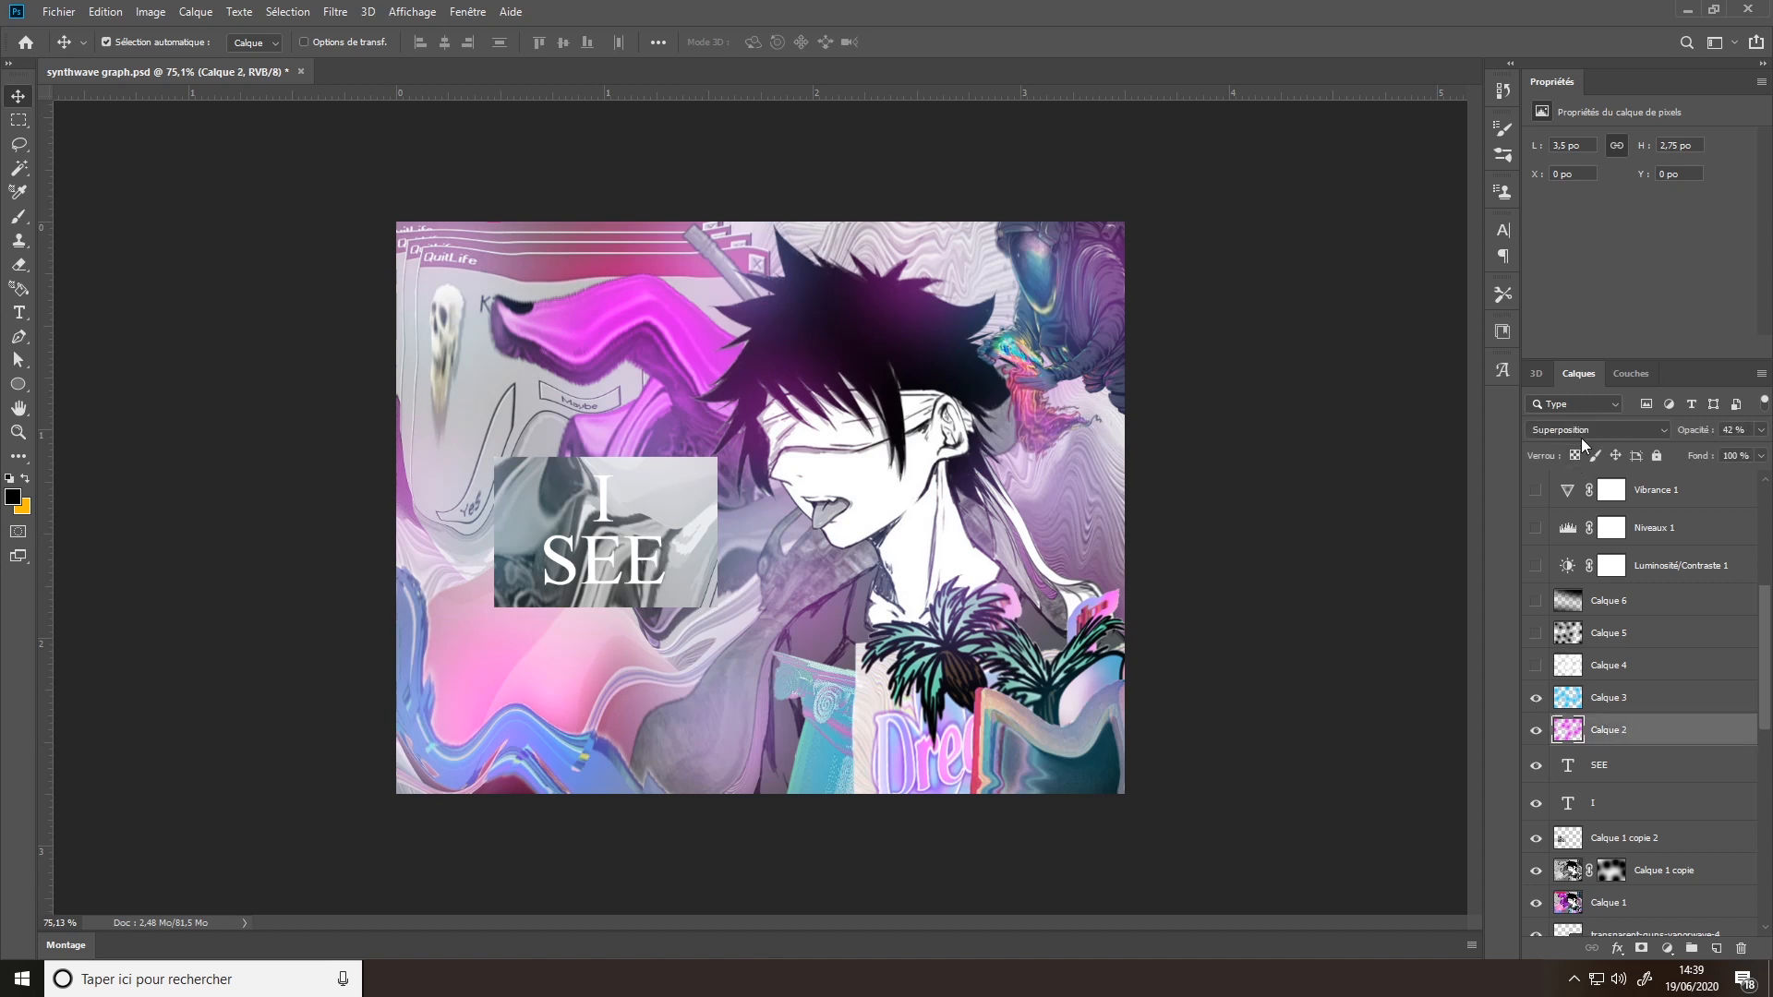
{"action": "left_click", "coordinate": [1649, 705]}
- Make Calque 4, Calque 5 and Calque 6 visible, and compare the image with and without Calque 6
{"action": "scroll", "coordinate": [1650, 705], "scroll_direction": "up", "scroll_amount": 2}
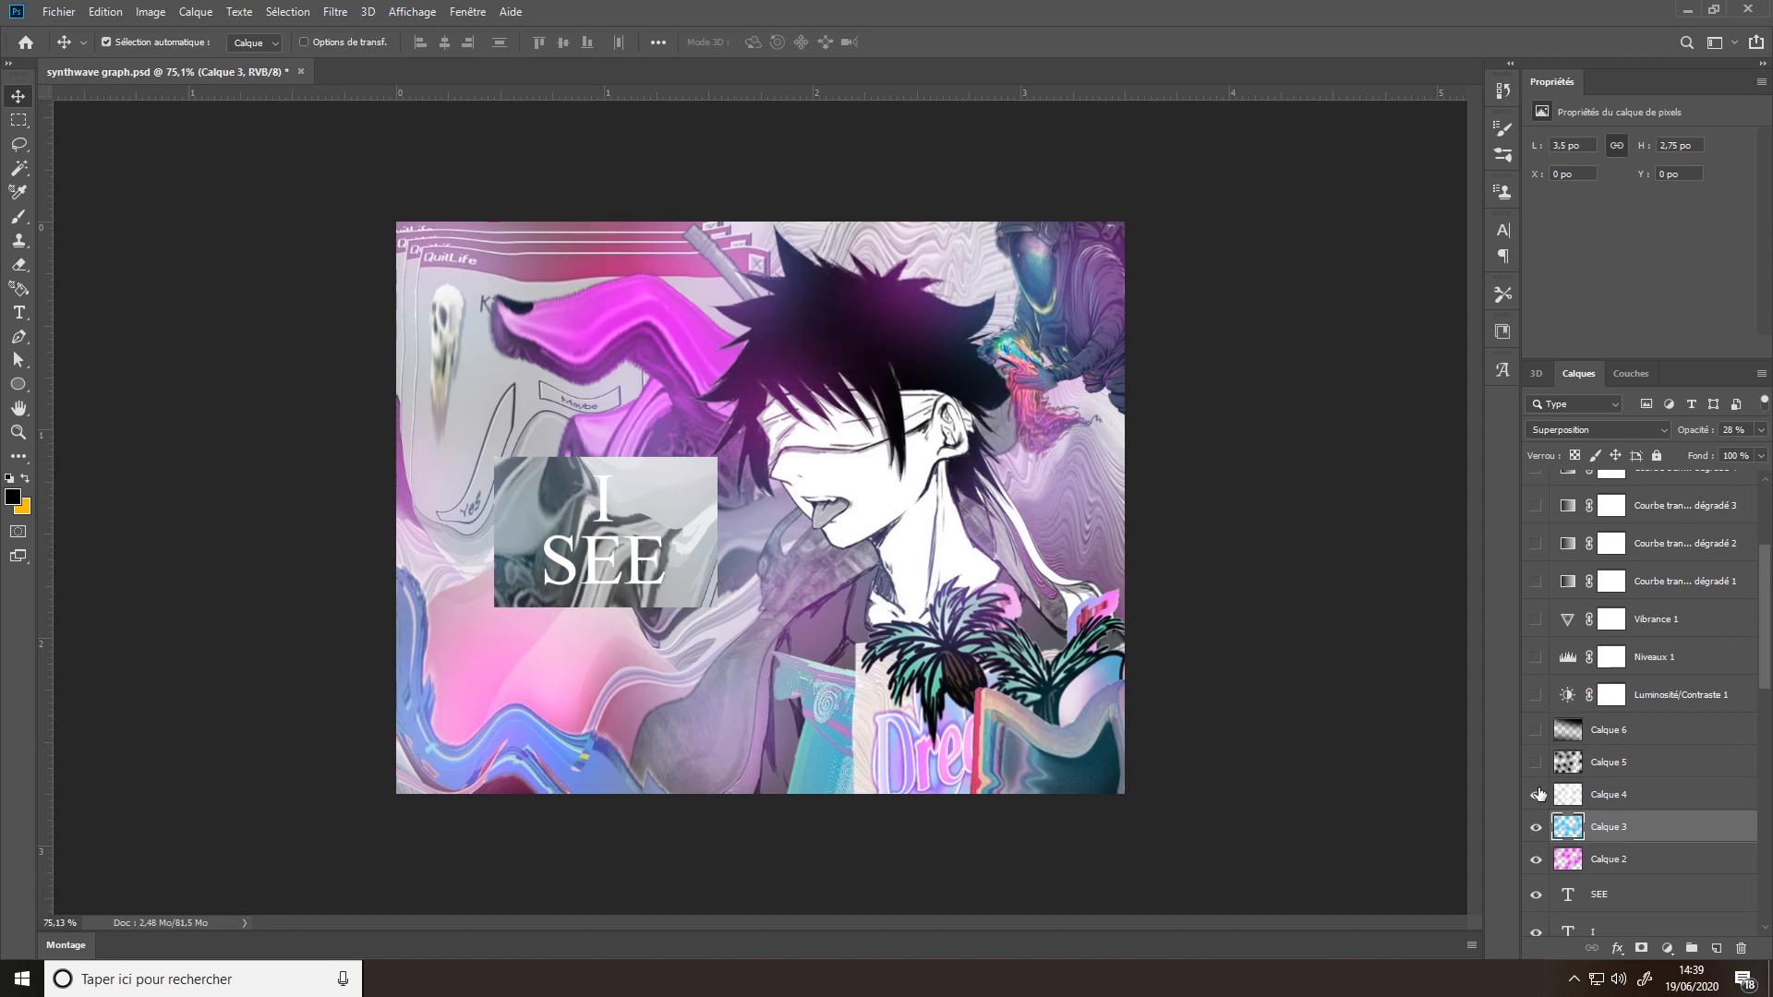
{"action": "left_click", "coordinate": [1537, 763]}
{"action": "left_click", "coordinate": [1536, 730]}
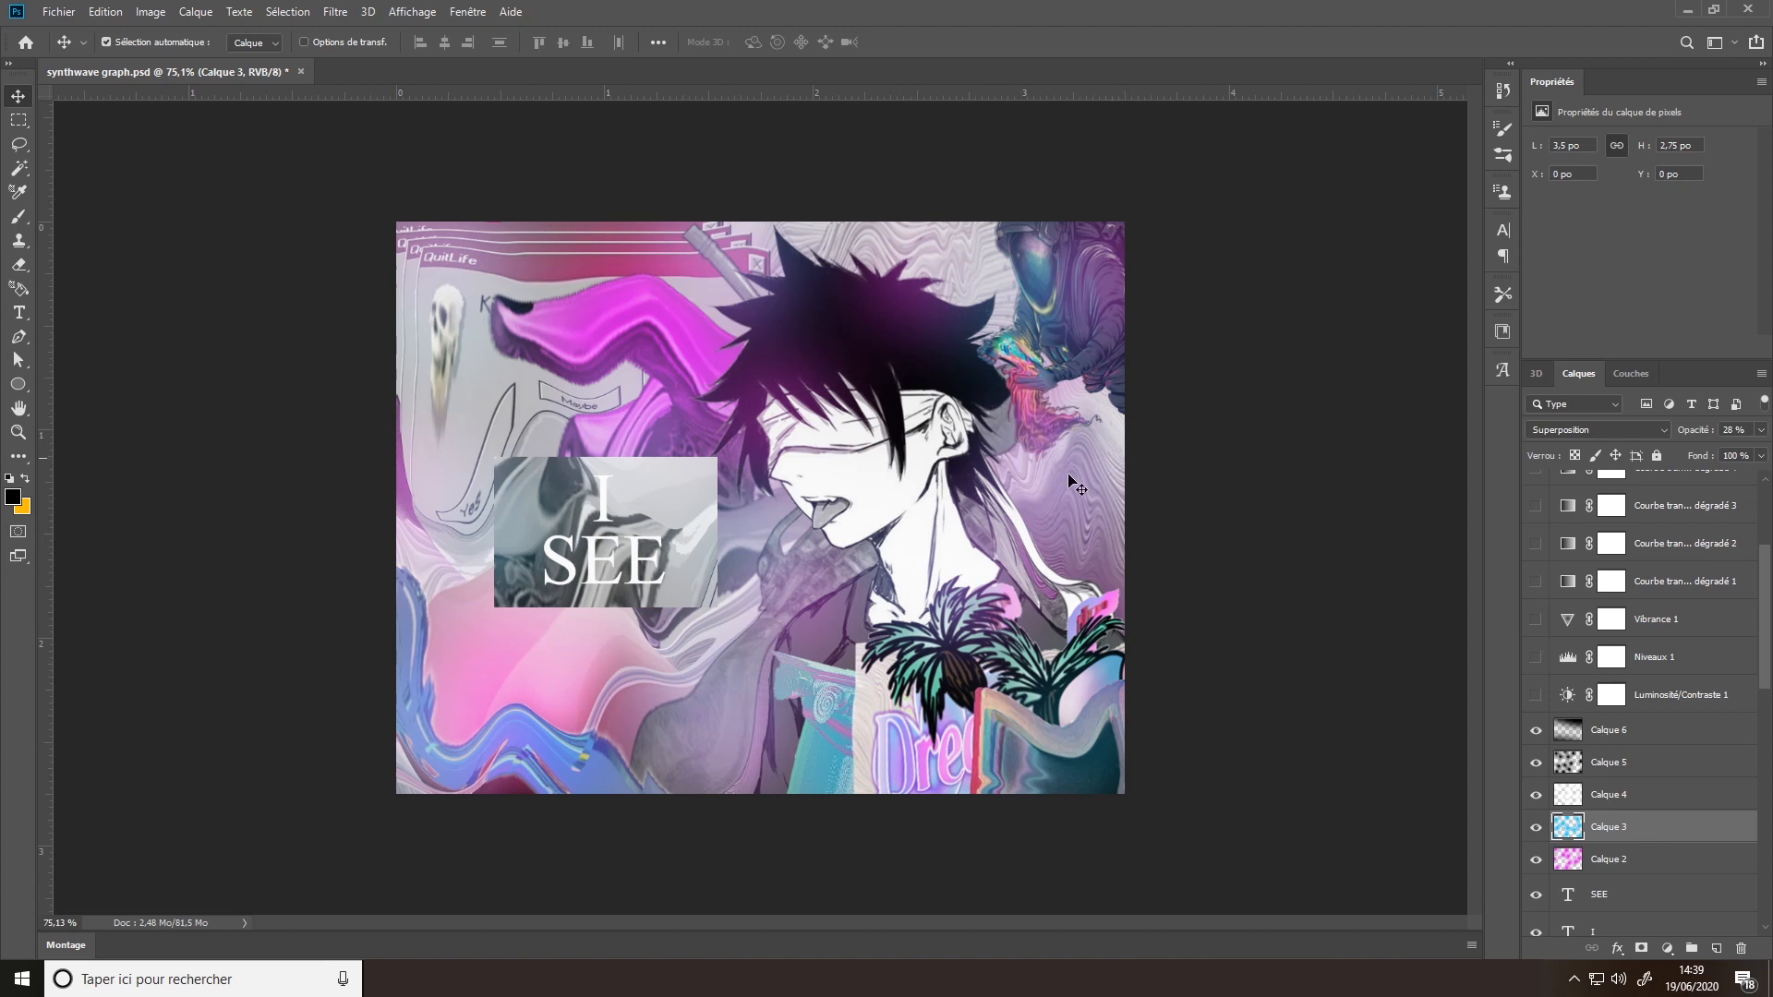
{"action": "left_click", "coordinate": [1571, 729]}
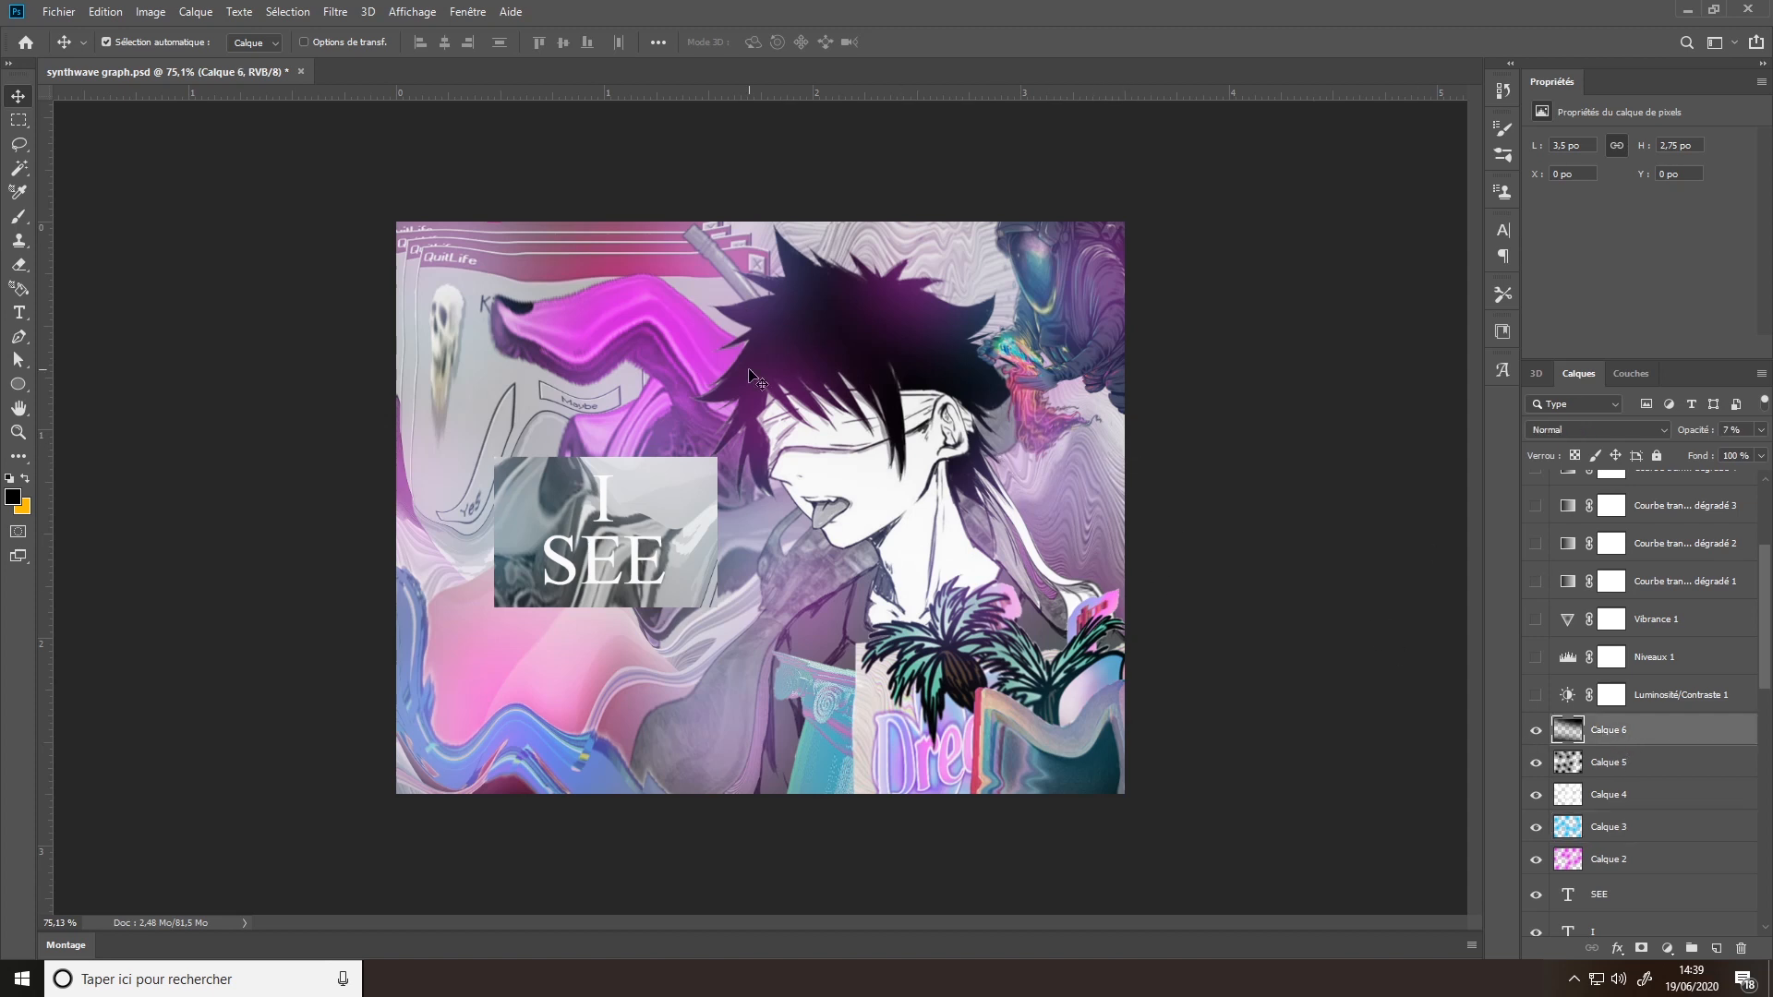
{"action": "left_click", "coordinate": [1537, 734]}
{"action": "left_click", "coordinate": [1538, 735]}
- Make the Luminosité/Contraste 1 adjustment layer above Calque 6 visible
{"action": "scroll", "coordinate": [1612, 734], "scroll_direction": "up", "scroll_amount": 3}
{"action": "scroll", "coordinate": [1612, 735], "scroll_direction": "down", "scroll_amount": 2}
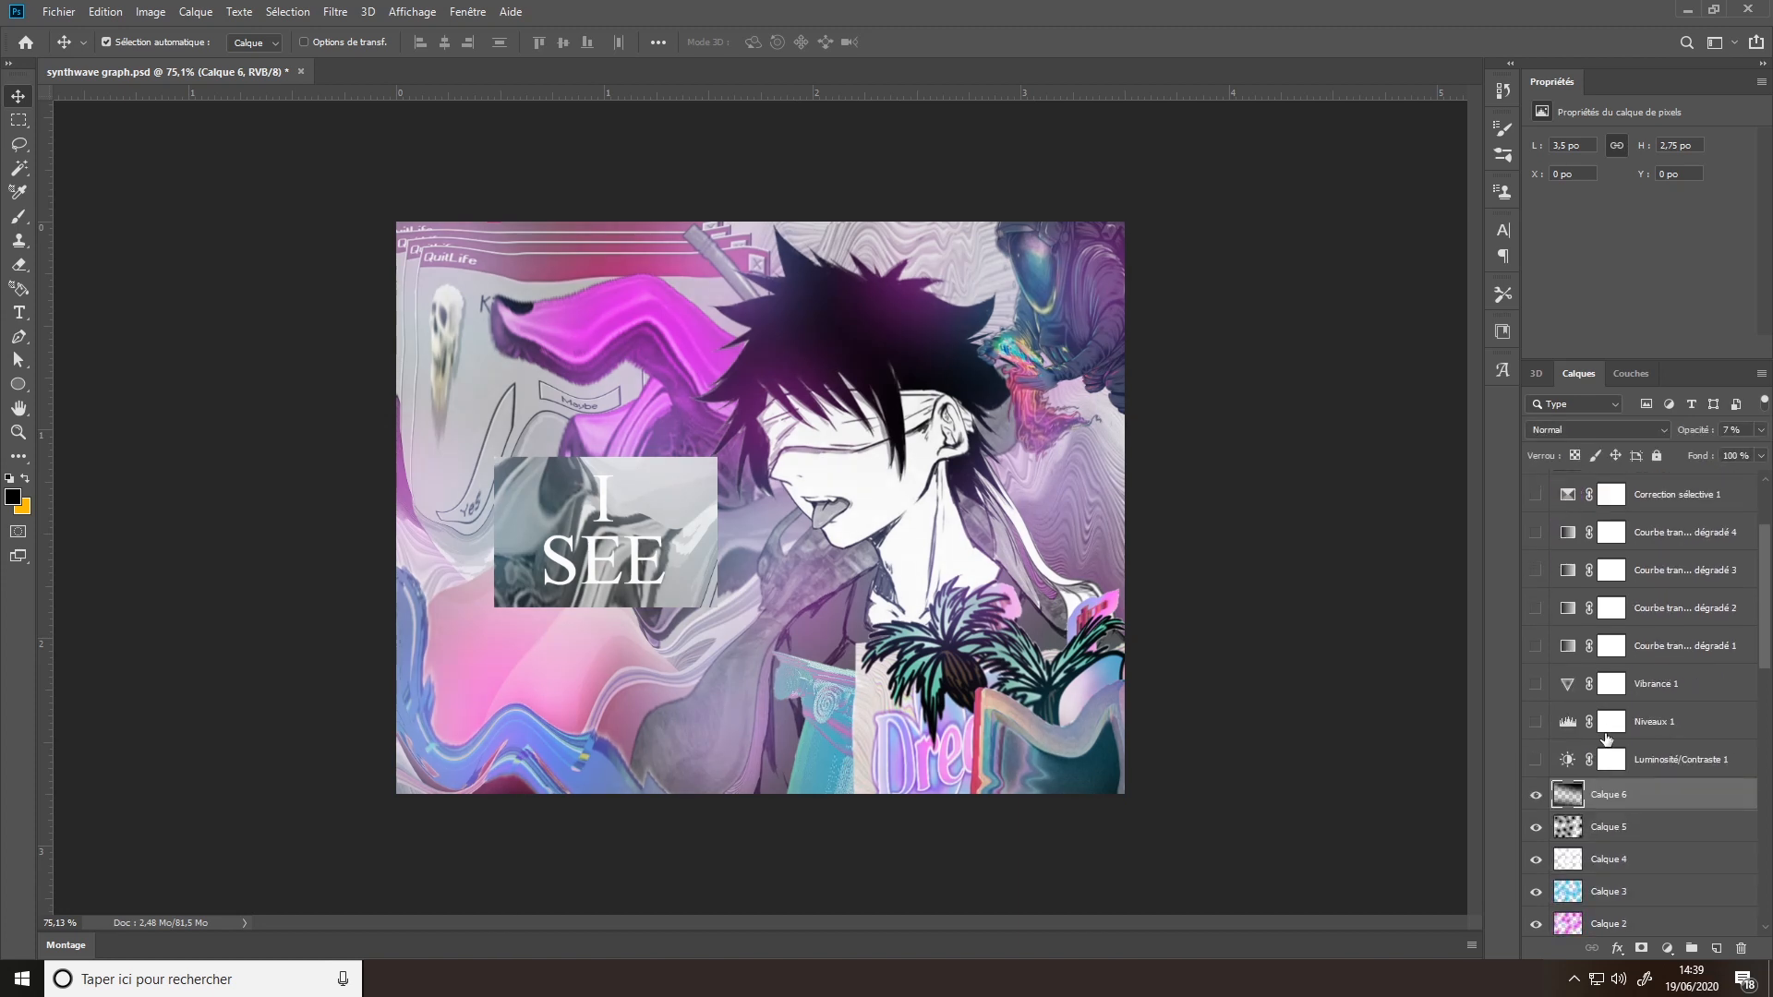
{"action": "scroll", "coordinate": [1585, 748], "scroll_direction": "up", "scroll_amount": 2}
{"action": "scroll", "coordinate": [1575, 757], "scroll_direction": "down", "scroll_amount": 2}
{"action": "left_click", "coordinate": [1537, 759]}
- Inspect the Niveaux 1 settings and the available adjustment layer types, and make Niveaux 1 visible
{"action": "left_click", "coordinate": [1609, 729]}
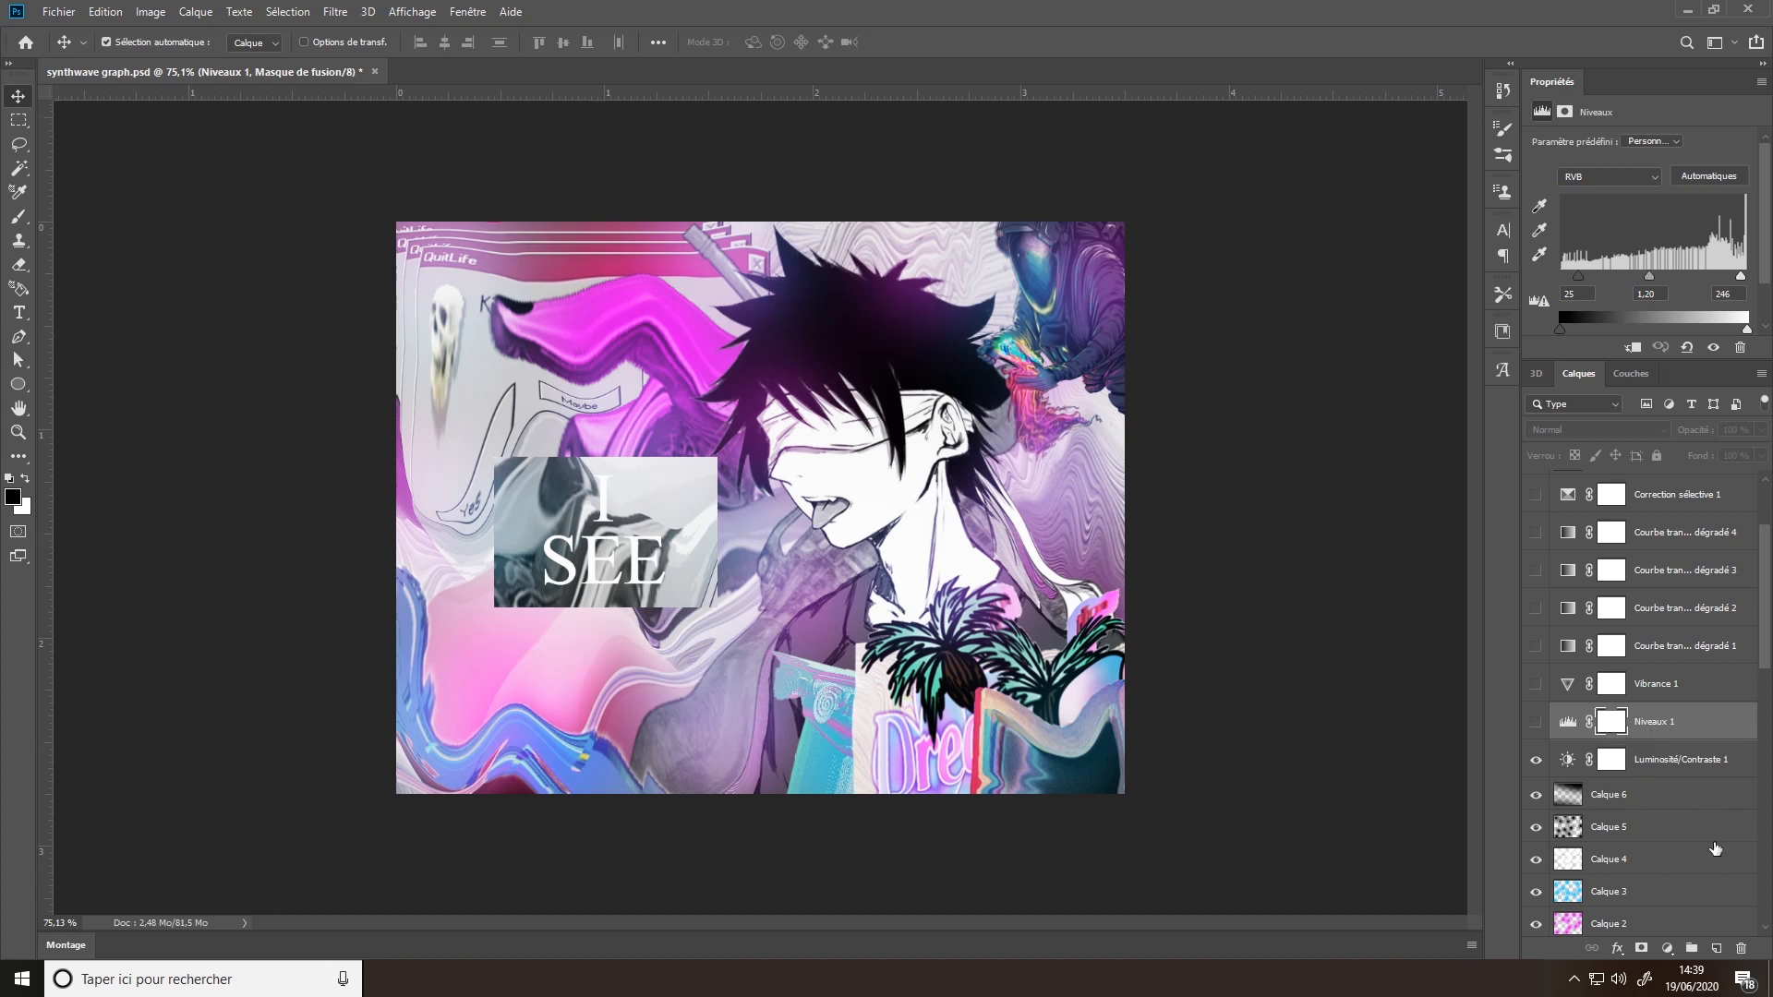
{"action": "left_click", "coordinate": [1668, 949]}
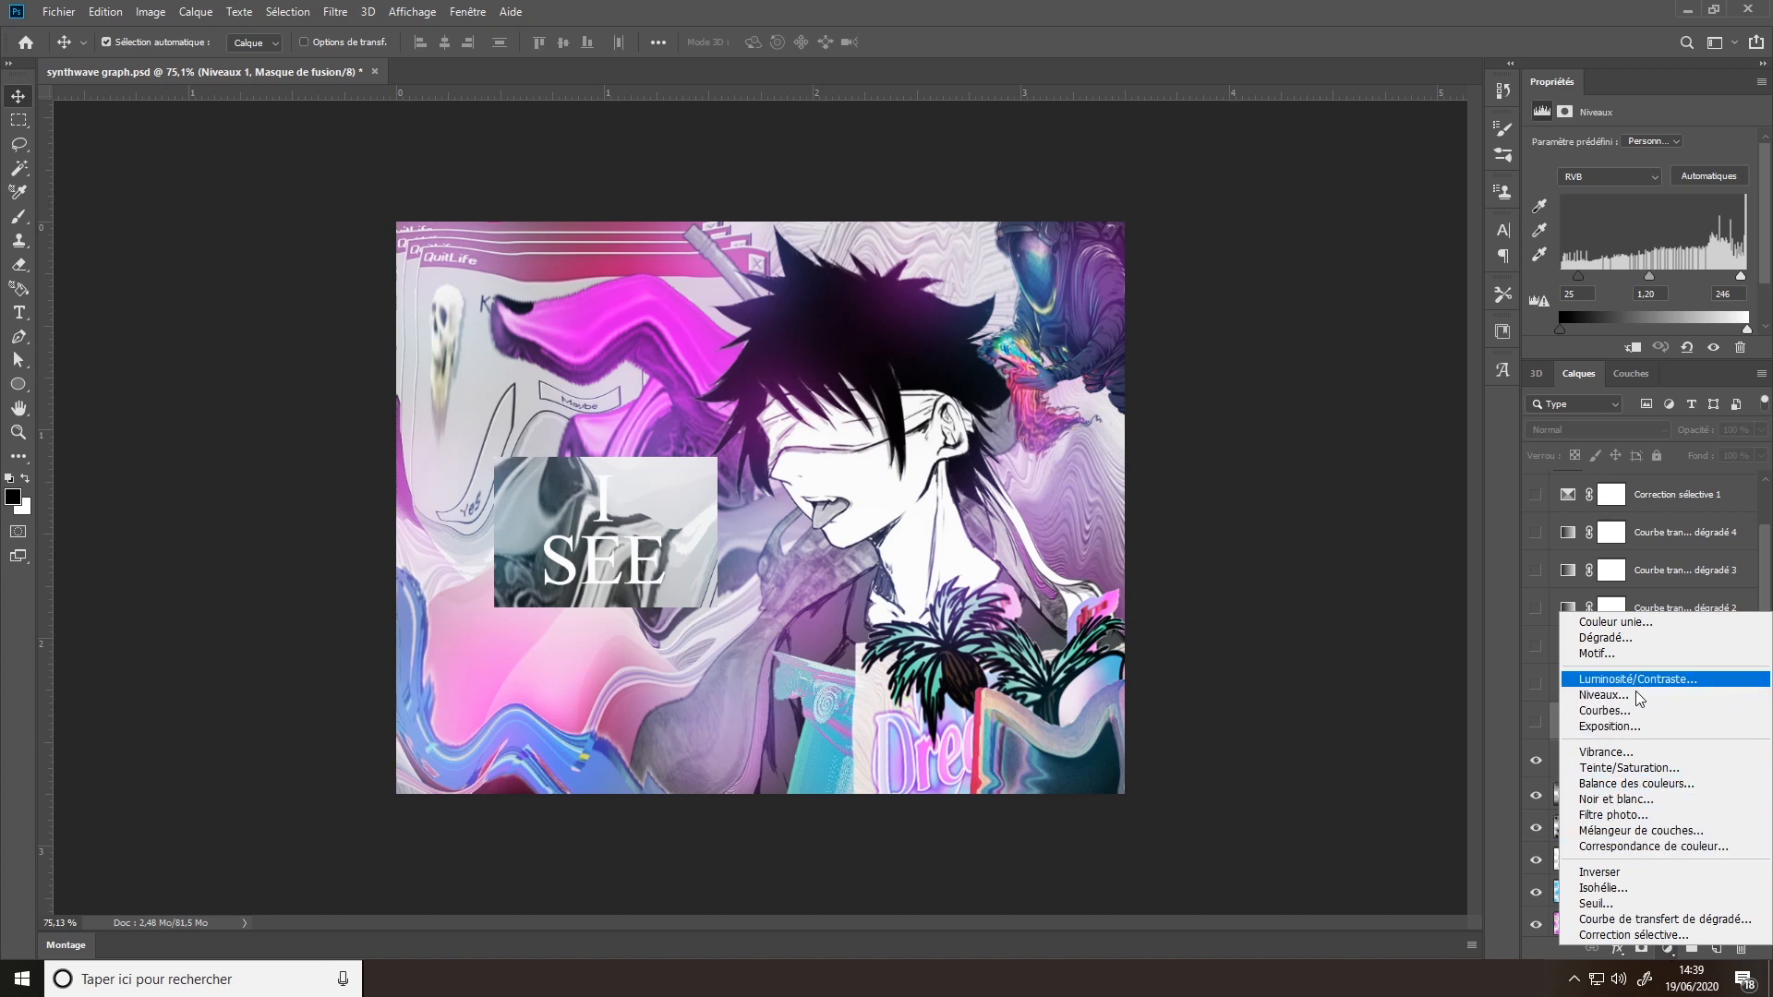
{"action": "left_click", "coordinate": [1518, 761]}
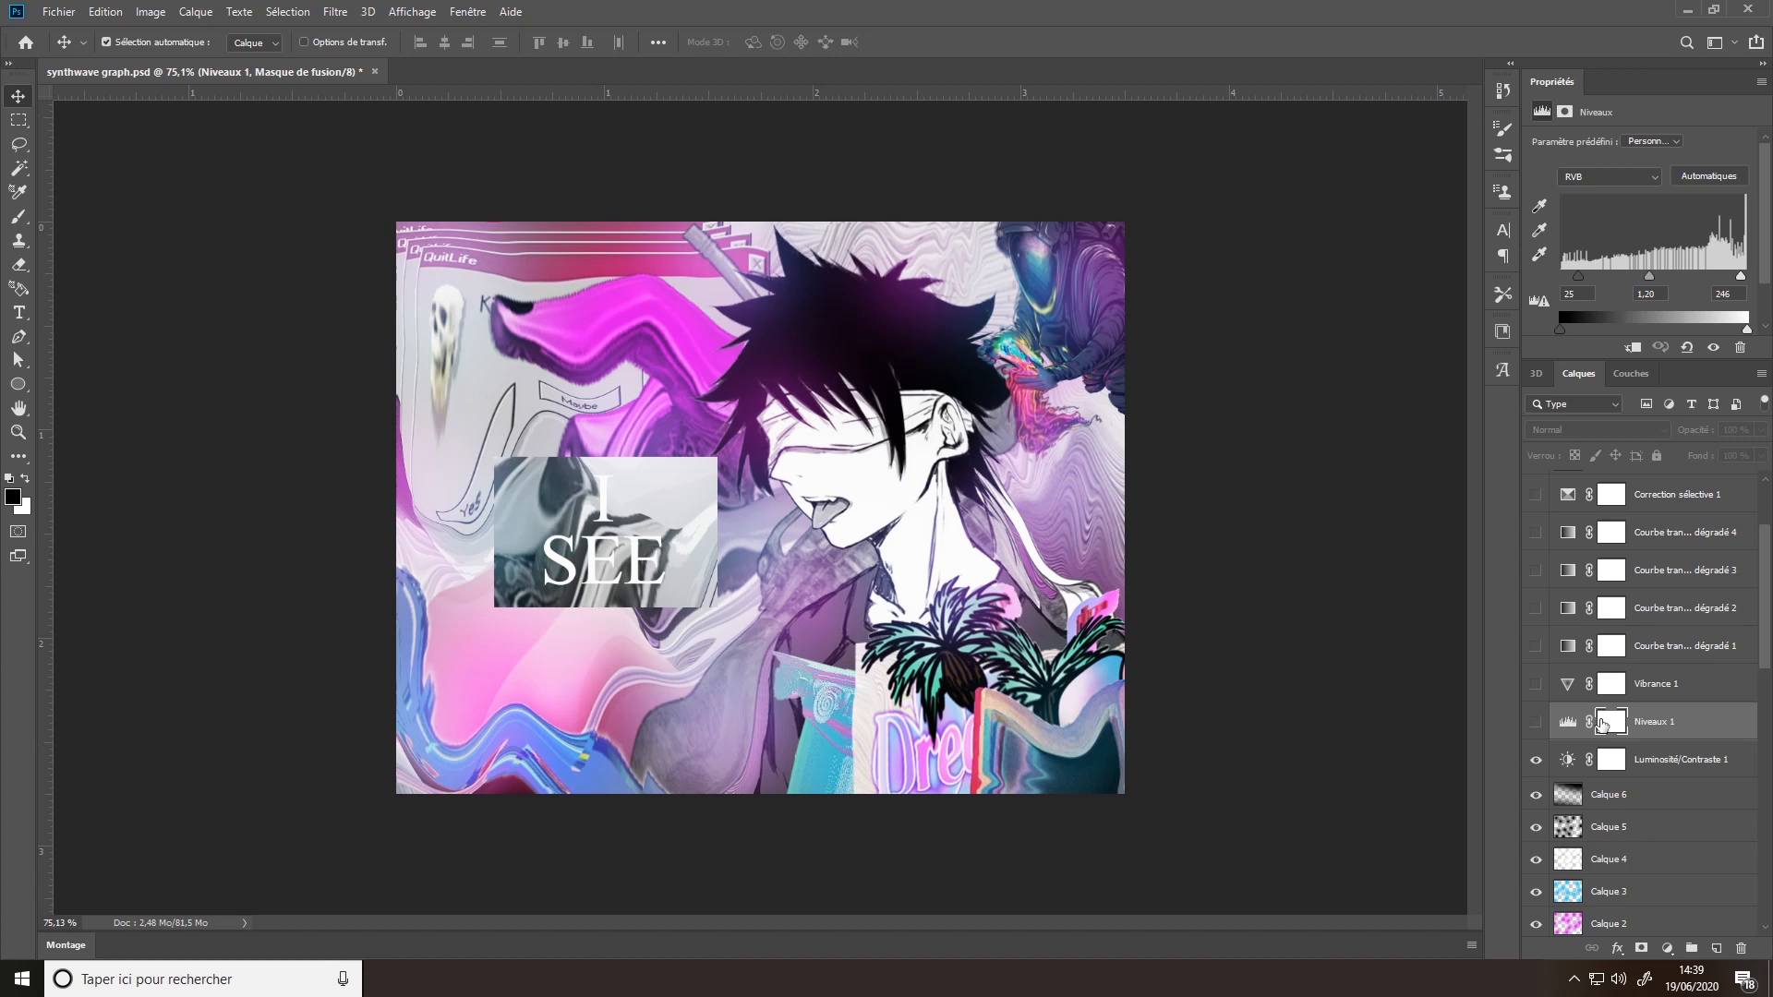
{"action": "left_click", "coordinate": [1537, 728]}
- Make the Vibrance 1 adjustment layer visible, comparing the image with and without it
{"action": "scroll", "coordinate": [1537, 739], "scroll_direction": "up", "scroll_amount": 3}
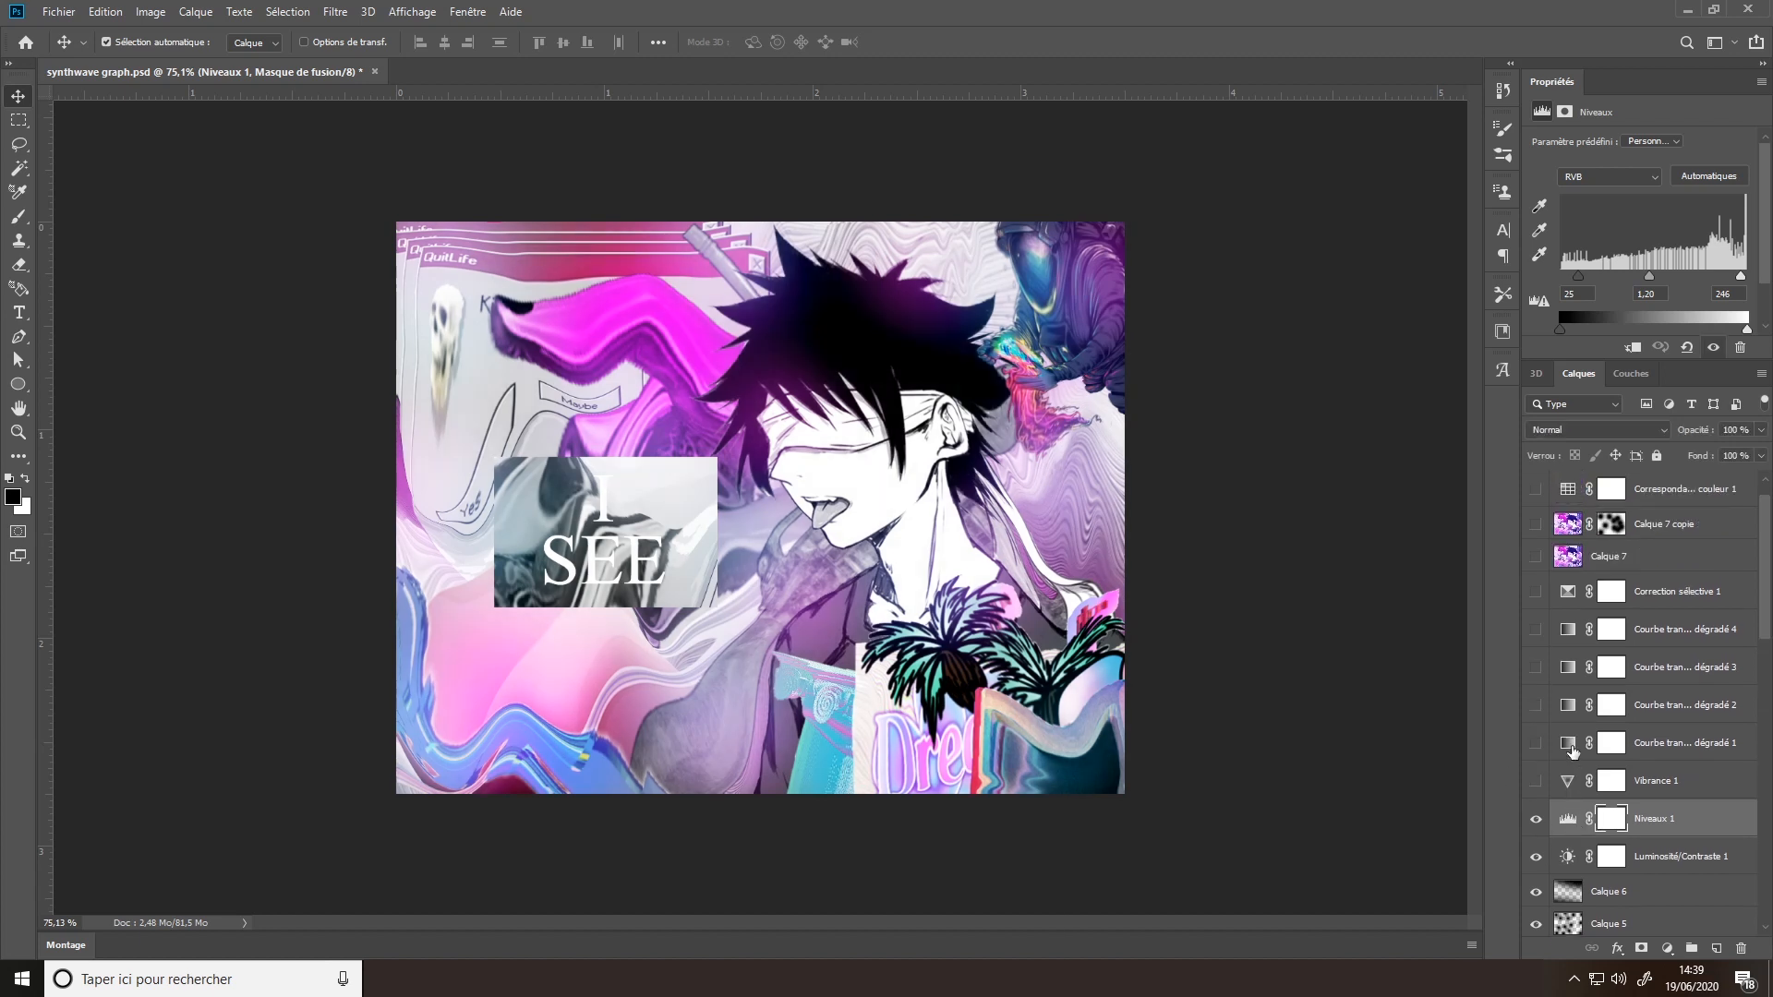
{"action": "left_click", "coordinate": [1533, 783]}
{"action": "left_click", "coordinate": [1533, 783]}
{"action": "left_click", "coordinate": [1534, 783]}
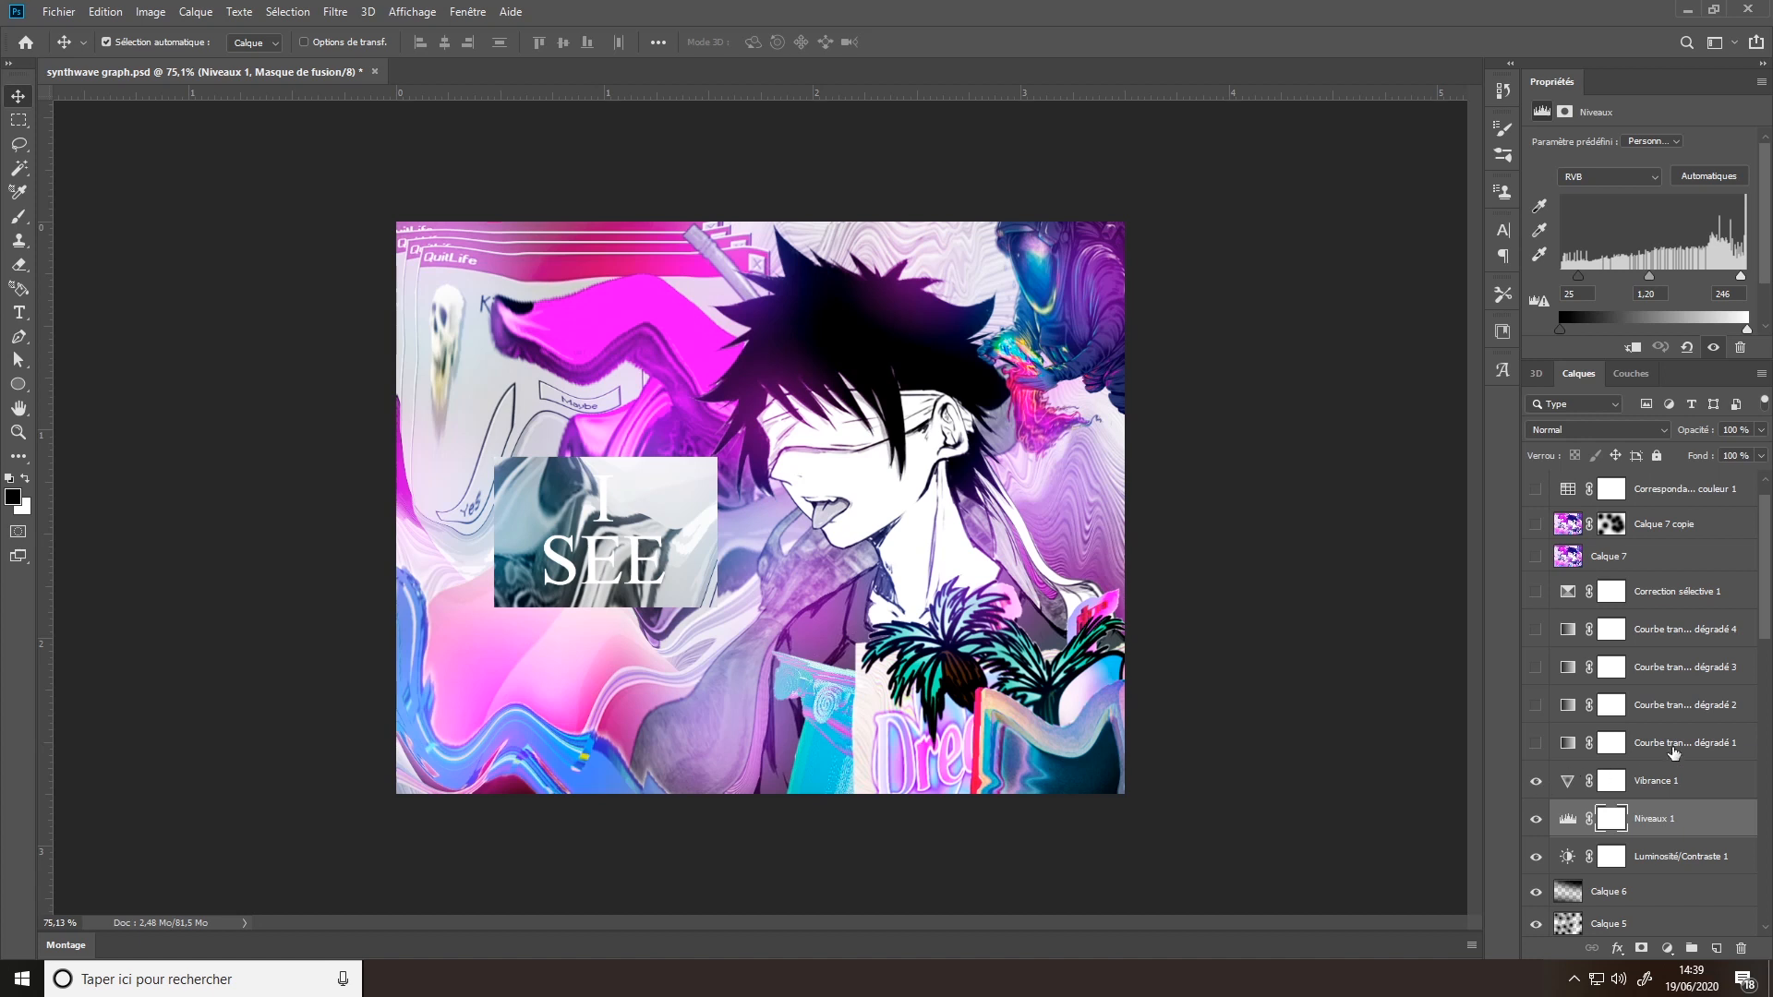
- Inspect the gradient of Courbe de transfert de dégradé 1 and make the layer visible, comparing the image with and without it
{"action": "left_click", "coordinate": [1609, 748]}
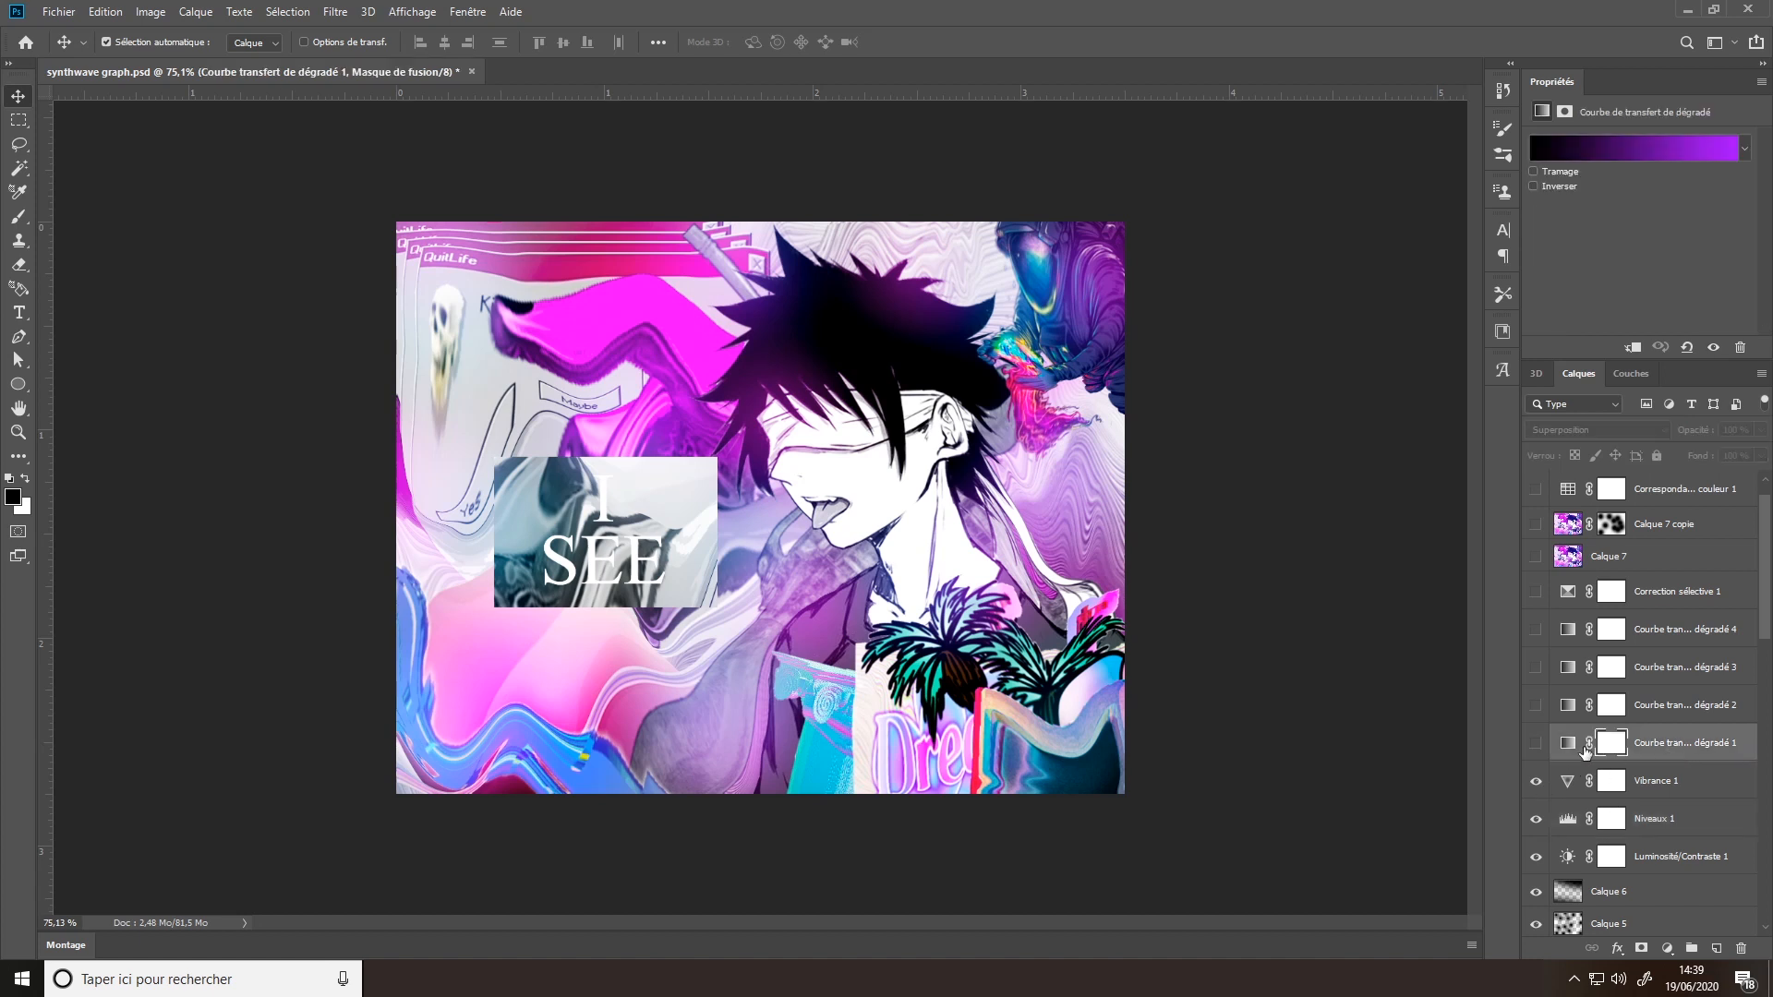
{"action": "left_click", "coordinate": [1537, 744]}
{"action": "left_click", "coordinate": [1537, 744]}
{"action": "left_click", "coordinate": [1537, 744]}
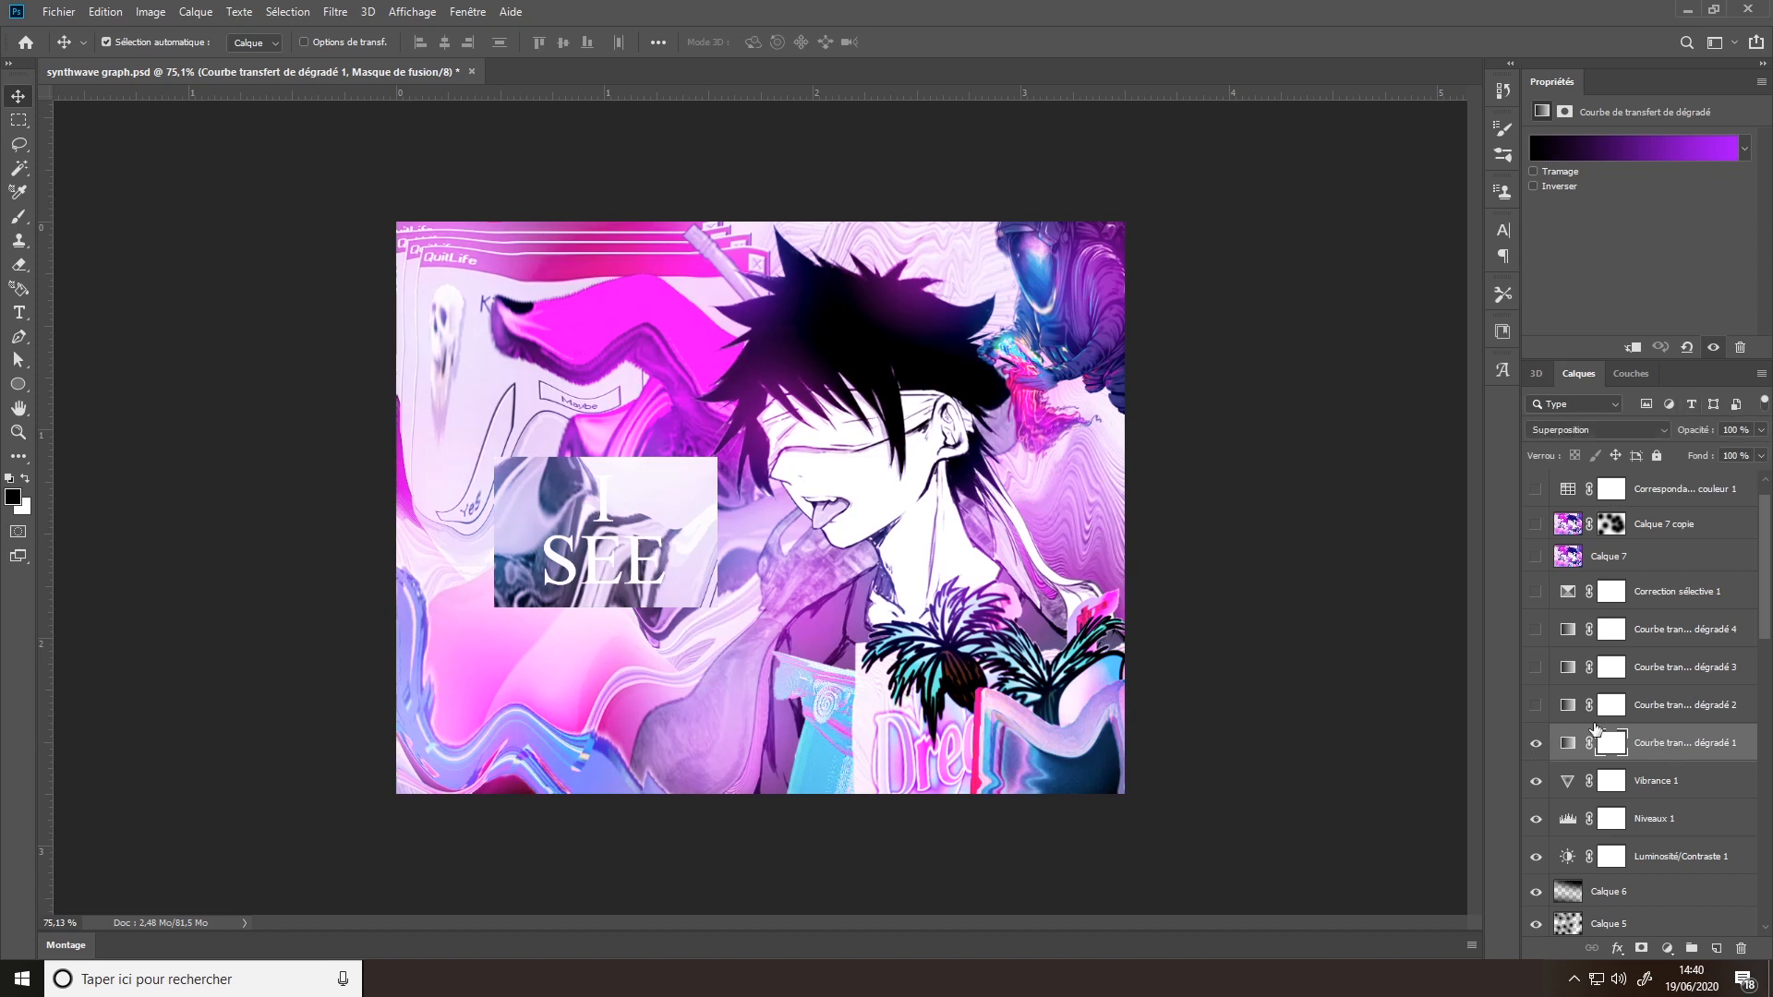
- Make Courbe de transfert de dégradé 2 and 3 visible, selecting each to check its gradient settings
{"action": "left_click", "coordinate": [1537, 708]}
{"action": "left_click", "coordinate": [1643, 715]}
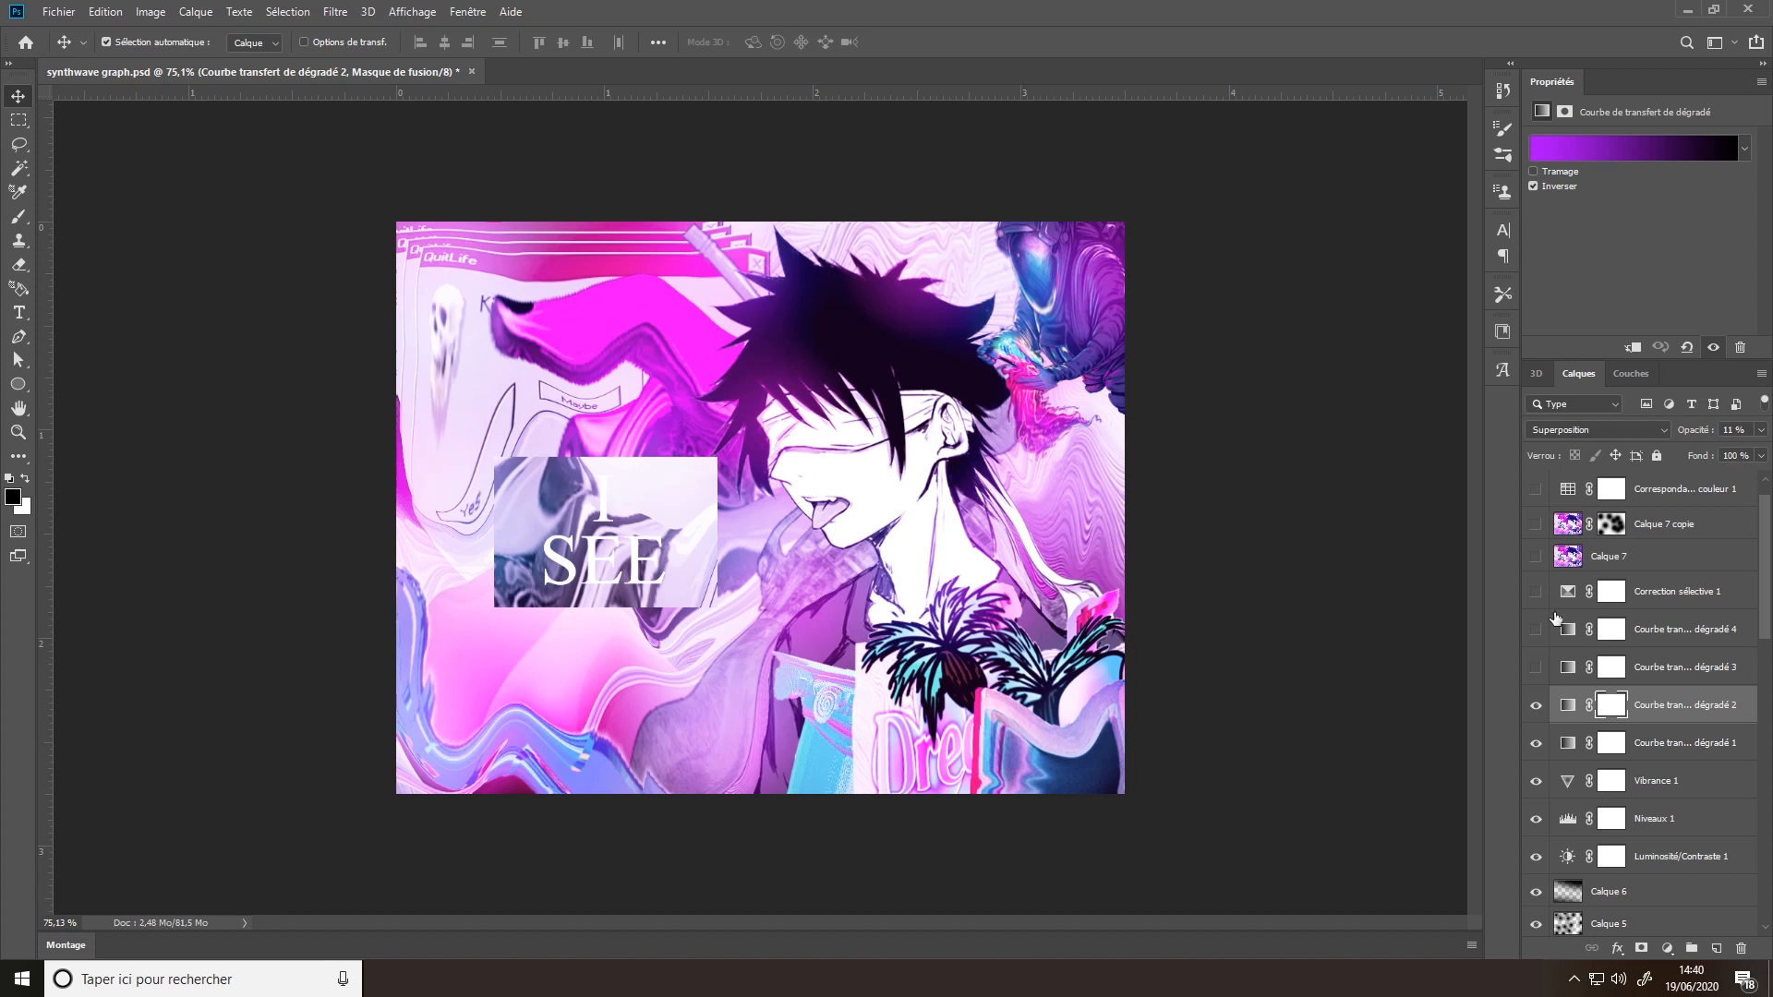
{"action": "left_click", "coordinate": [1536, 668]}
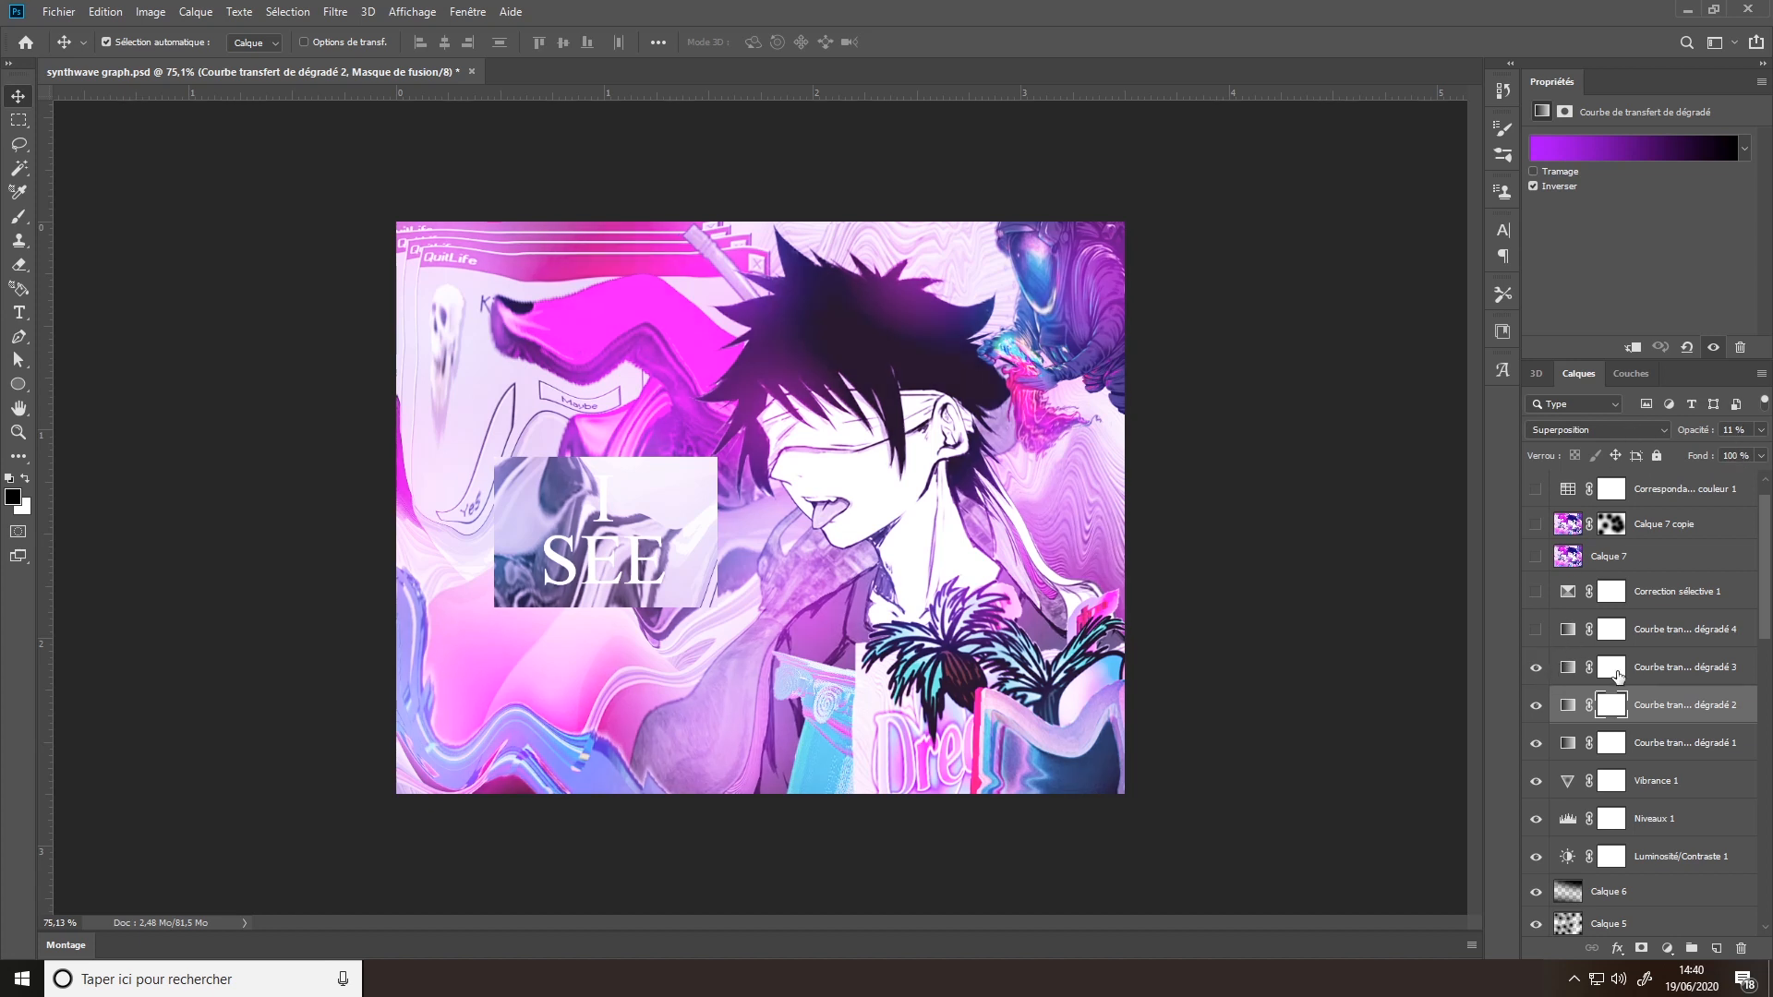
{"action": "left_click", "coordinate": [1575, 675]}
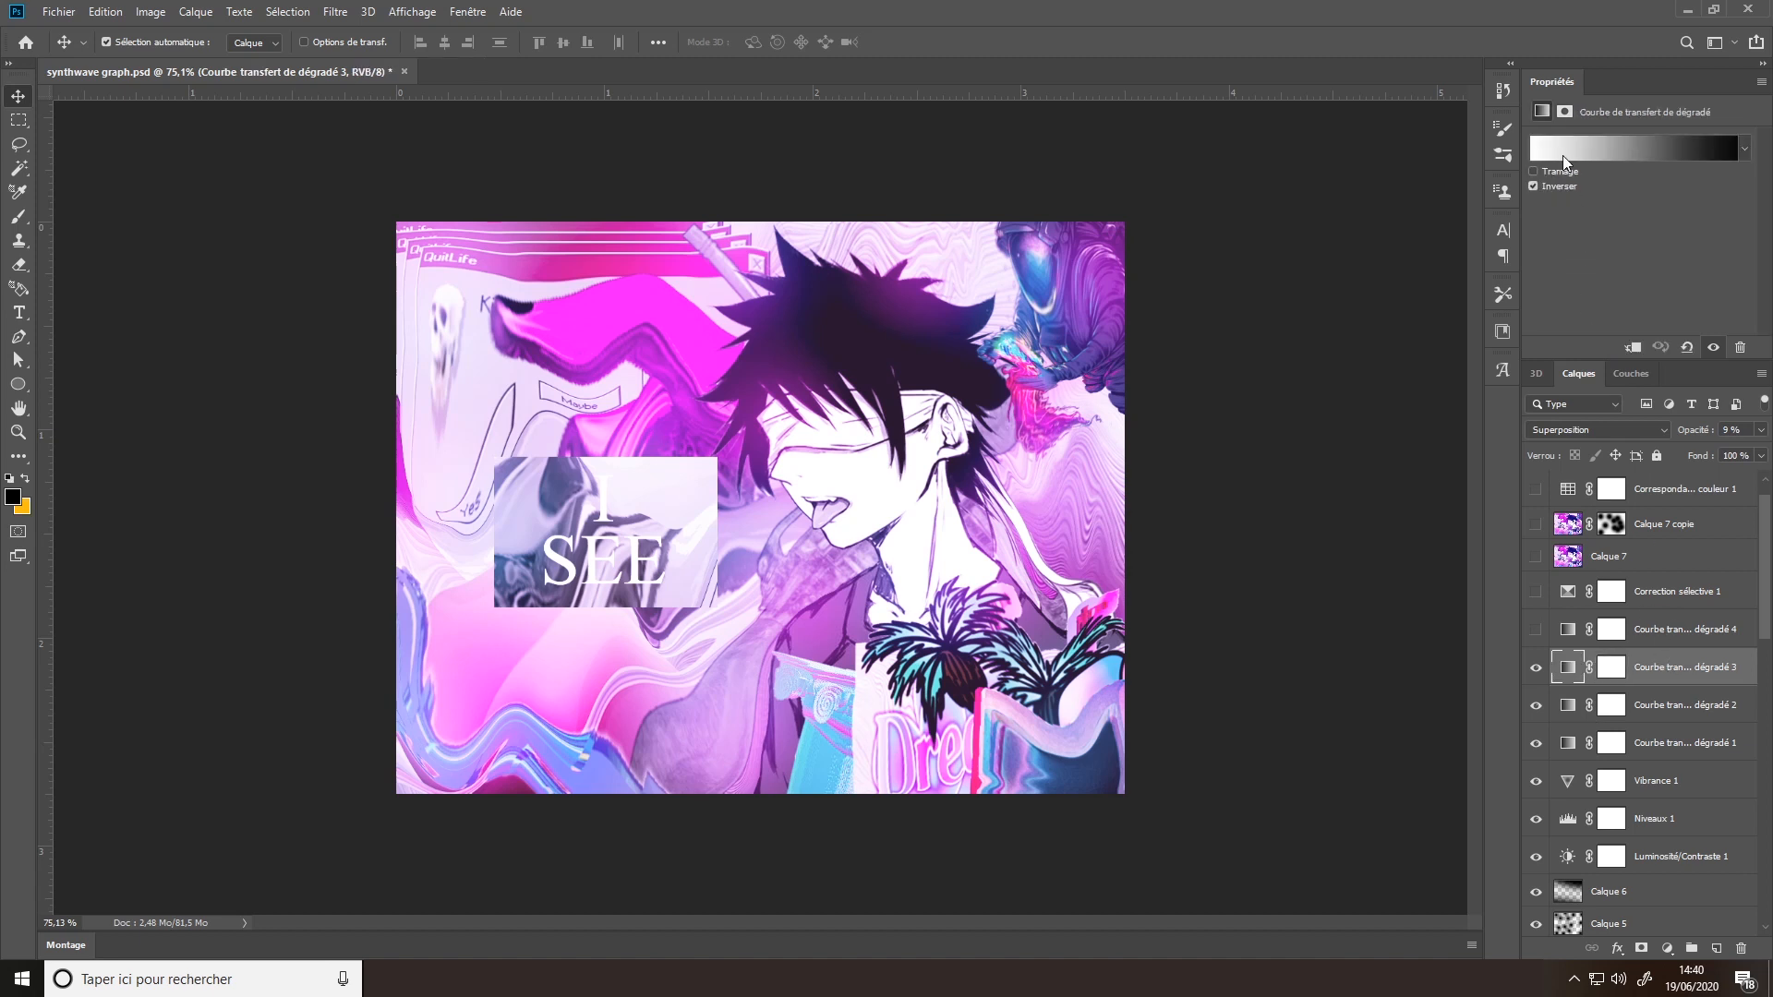
- Make Courbe de transfert de dégradé 4 visible and check its gradient, blend mode and opacity
{"action": "left_click", "coordinate": [1537, 631]}
{"action": "left_click", "coordinate": [1644, 636]}
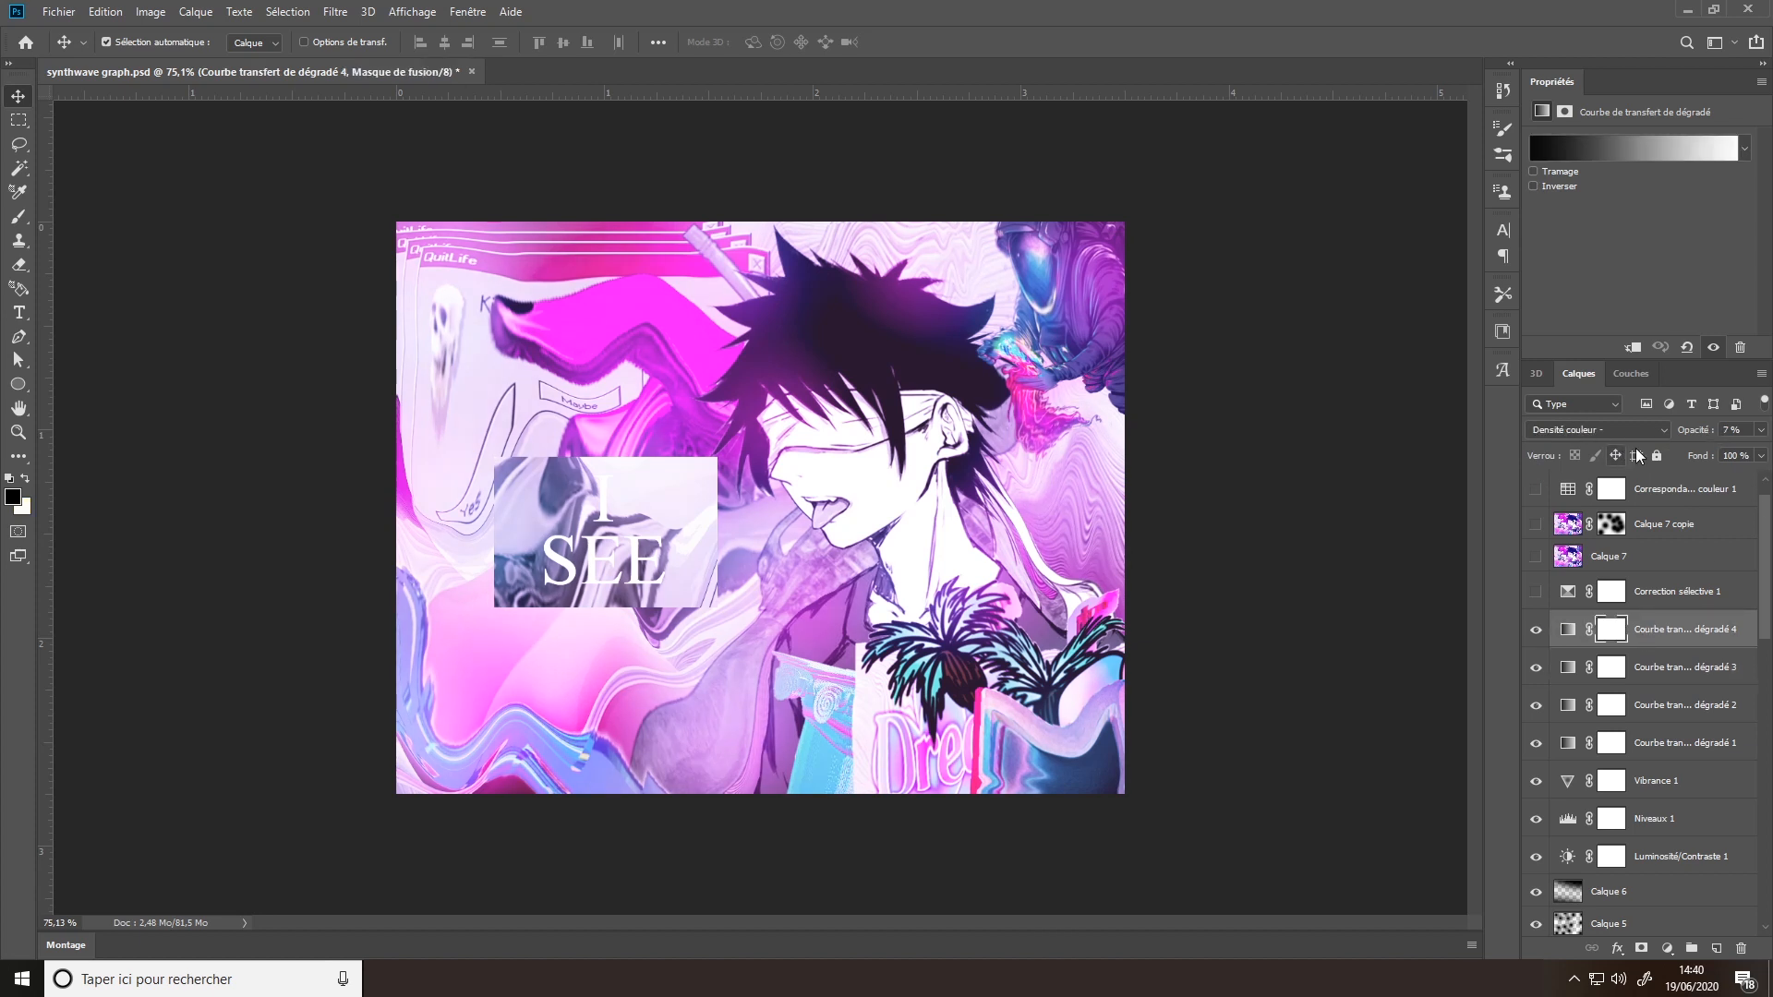
{"action": "mouse_move", "coordinate": [1536, 631]}
{"action": "left_mouse_down"}
{"action": "mouse_move", "coordinate": [1544, 734]}
{"action": "mouse_move", "coordinate": [1538, 631]}
{"action": "left_mouse_up"}
- Select the Correction sélective 1 adjustment layer and make it visible
{"action": "left_click", "coordinate": [1676, 592]}
{"action": "scroll", "coordinate": [1681, 617], "scroll_direction": "up", "scroll_amount": 1}
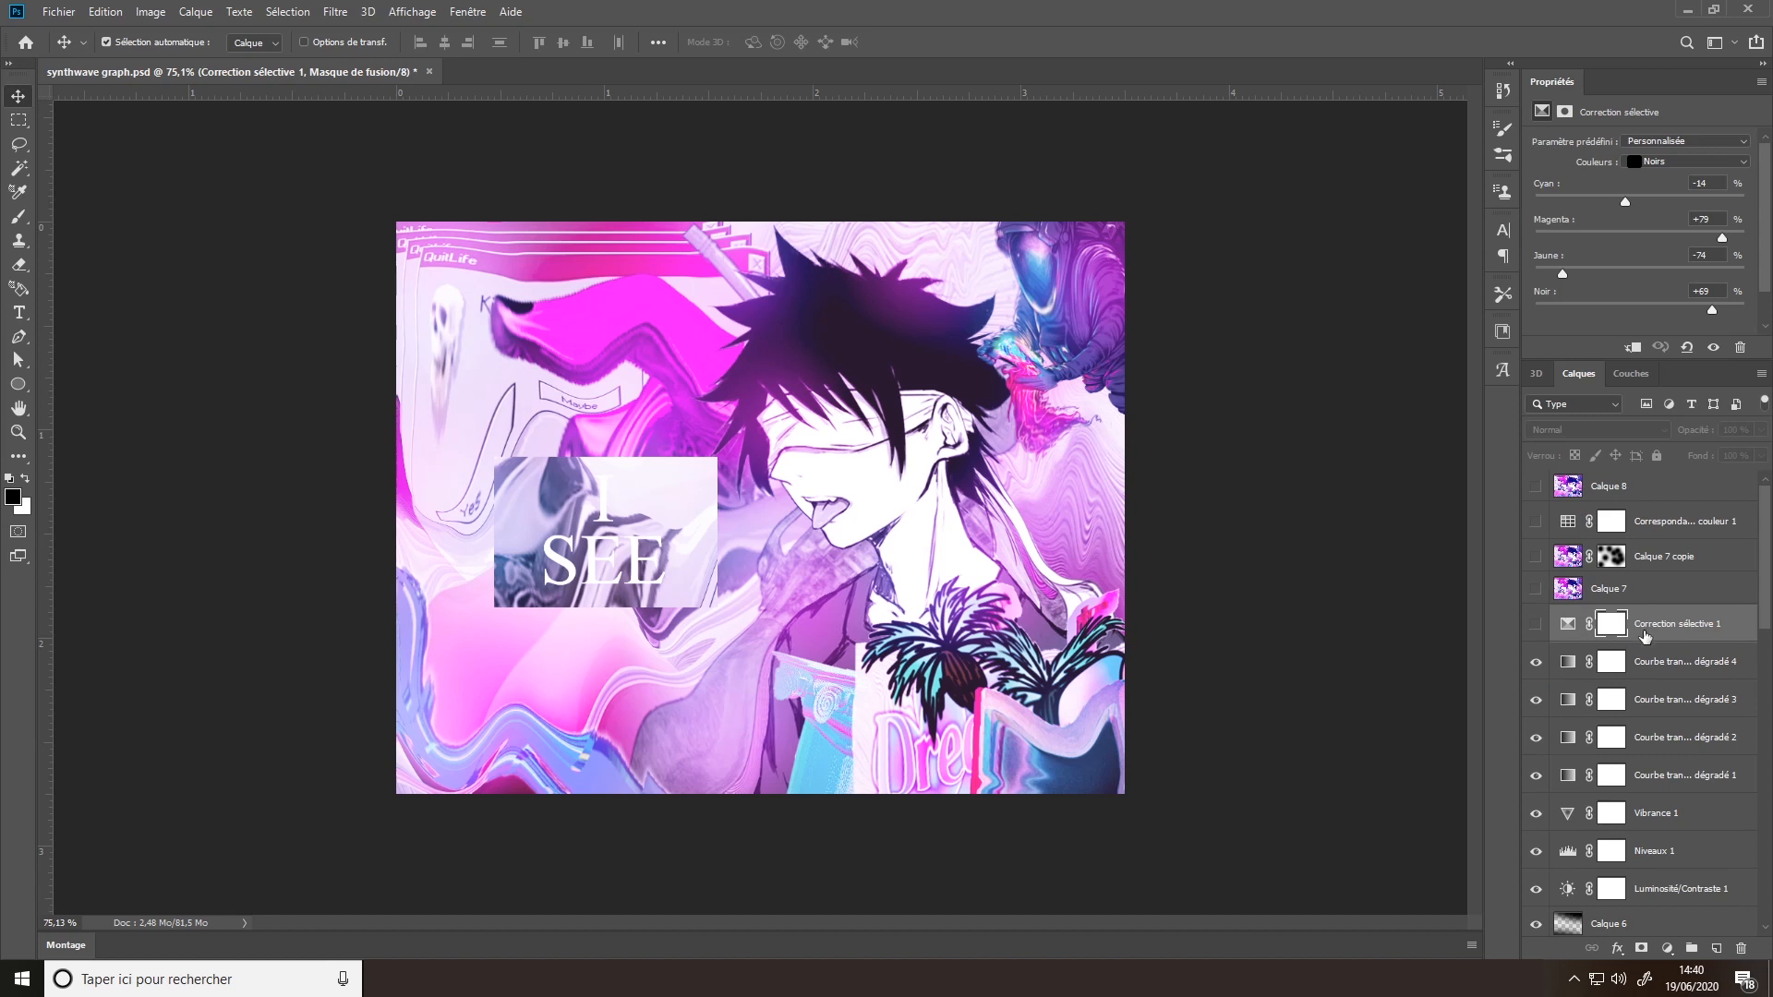
{"action": "left_click", "coordinate": [1537, 625]}
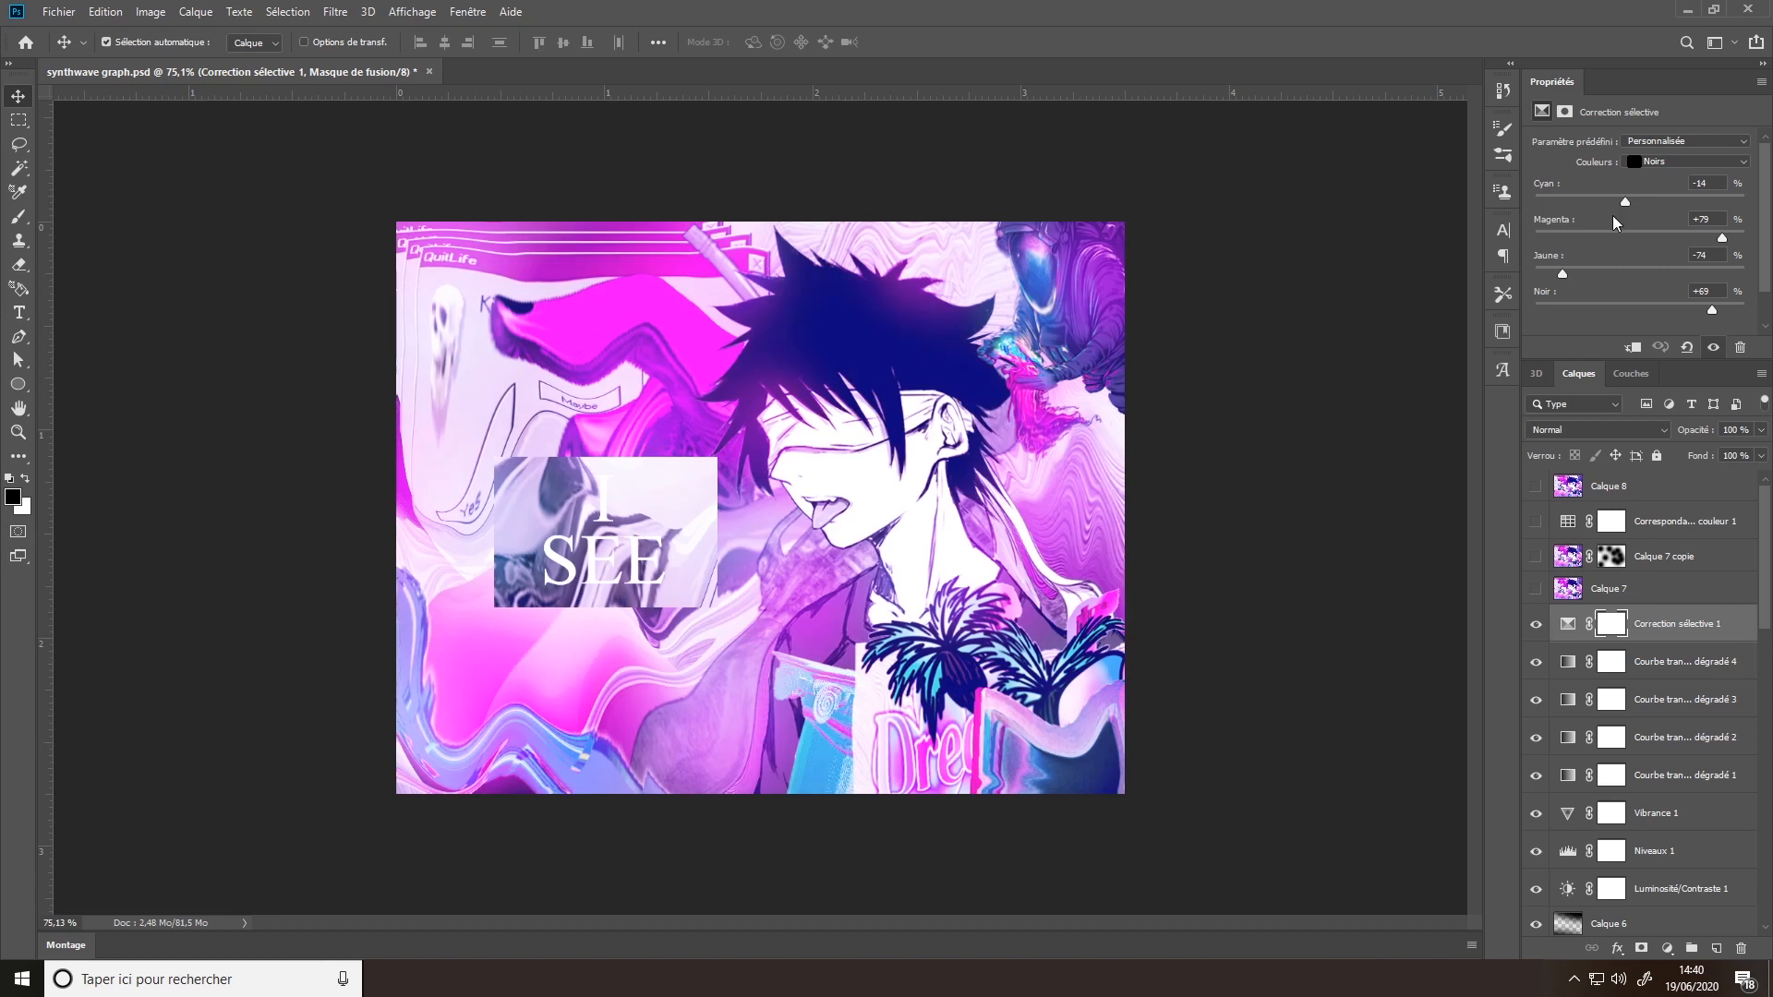
- Review the Magentas values of the selective correction, nudging their Cyan value slightly, and return to Noirs
{"action": "left_click", "coordinate": [1693, 164]}
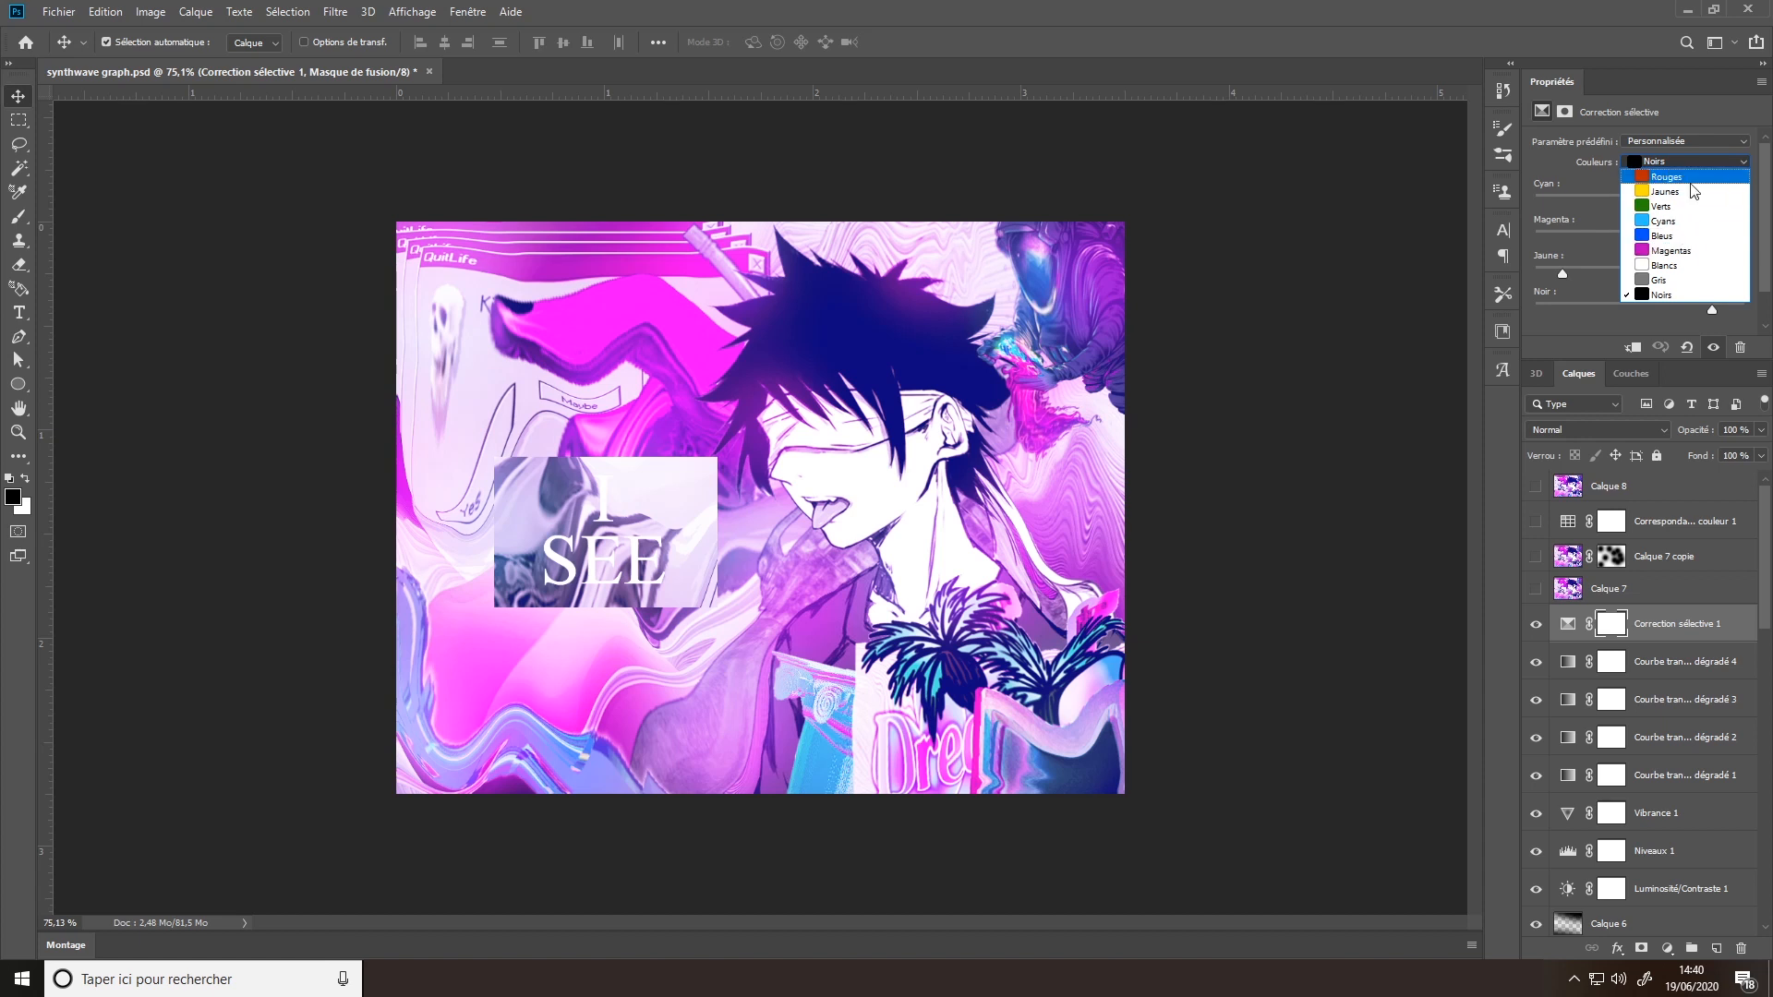
{"action": "left_click", "coordinate": [1676, 252]}
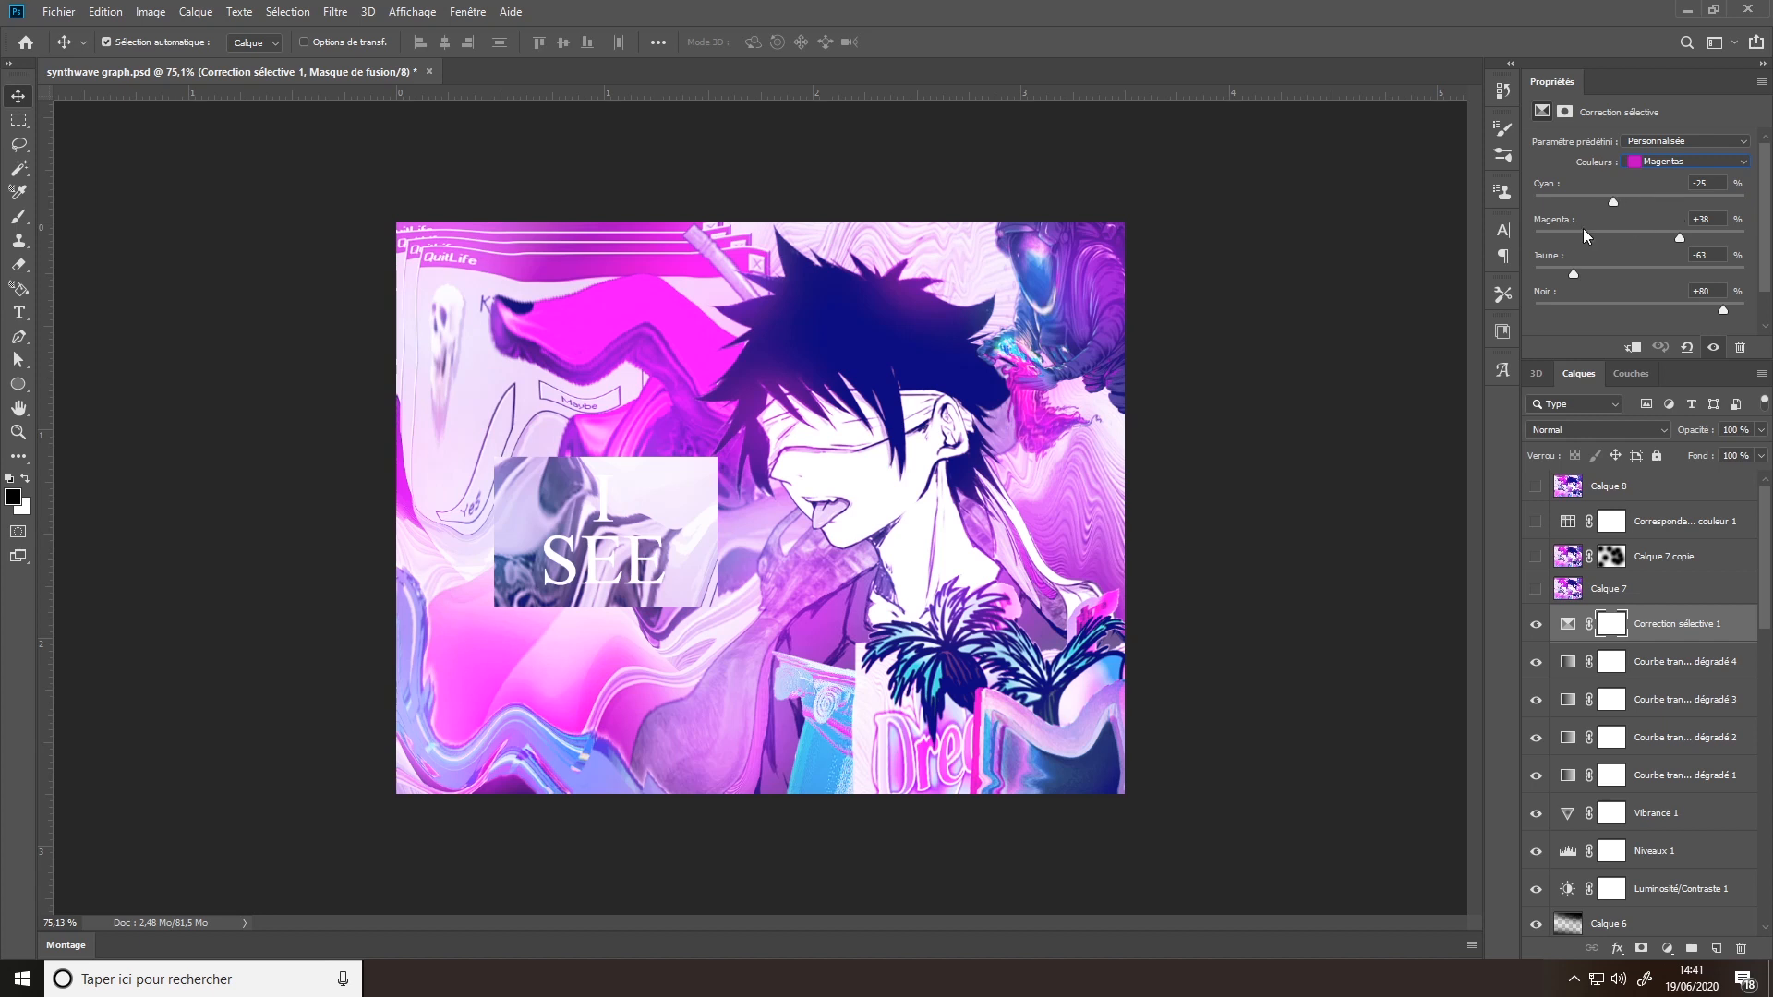
{"action": "mouse_move", "coordinate": [1615, 205]}
{"action": "left_mouse_down"}
{"action": "mouse_move", "coordinate": [1636, 204]}
{"action": "mouse_move", "coordinate": [1546, 205]}
{"action": "mouse_move", "coordinate": [1649, 207]}
{"action": "mouse_move", "coordinate": [1614, 213]}
{"action": "left_mouse_up"}
{"action": "left_click", "coordinate": [1681, 161]}
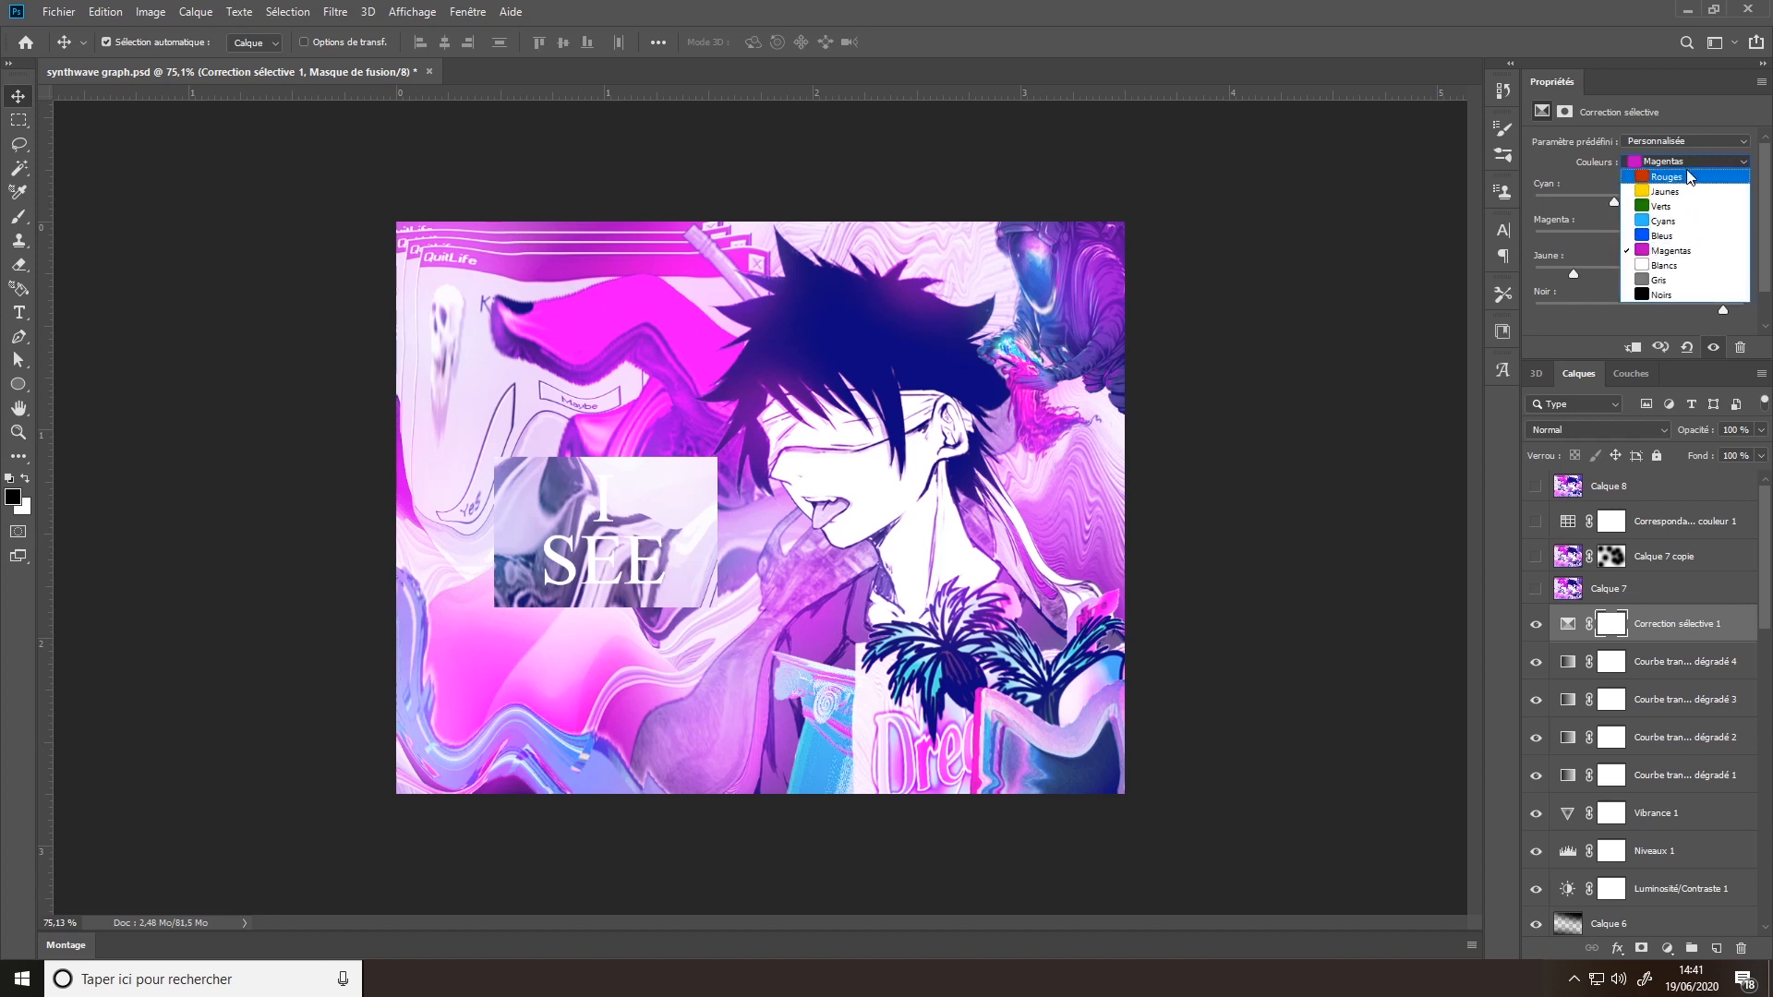
{"action": "left_click", "coordinate": [1660, 301]}
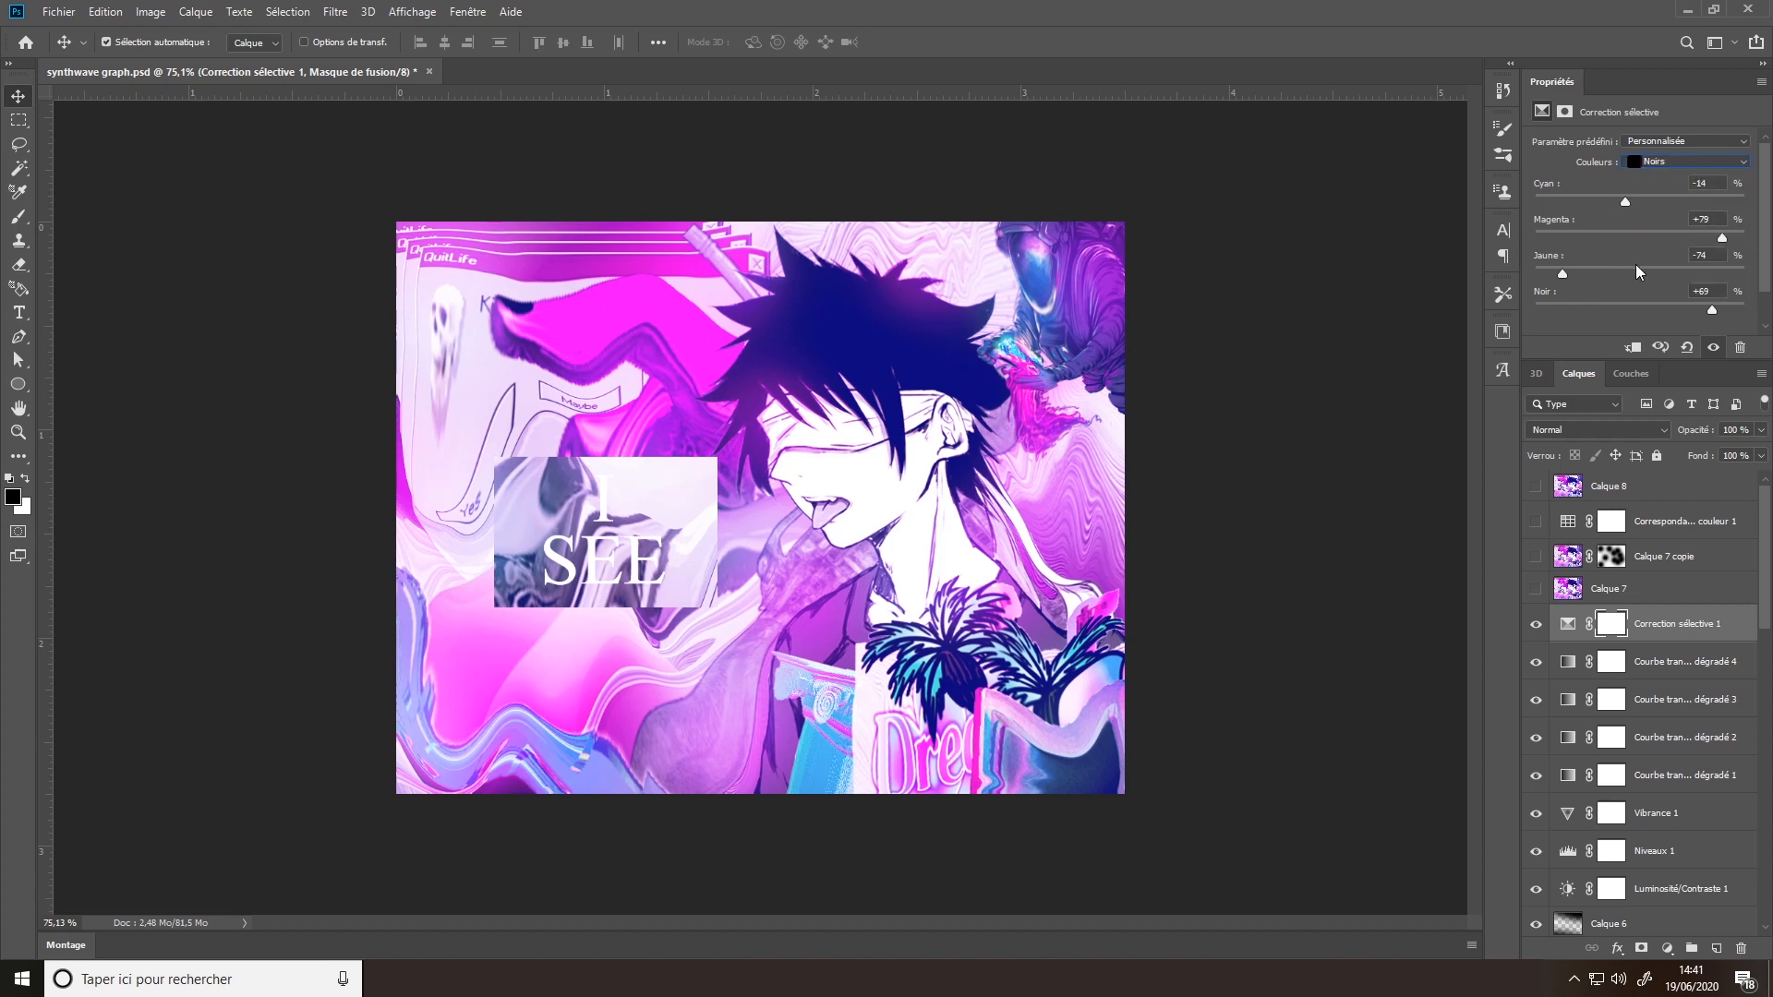
- Select Calque 7 and look over the layers beneath it
{"action": "left_click", "coordinate": [1669, 595]}
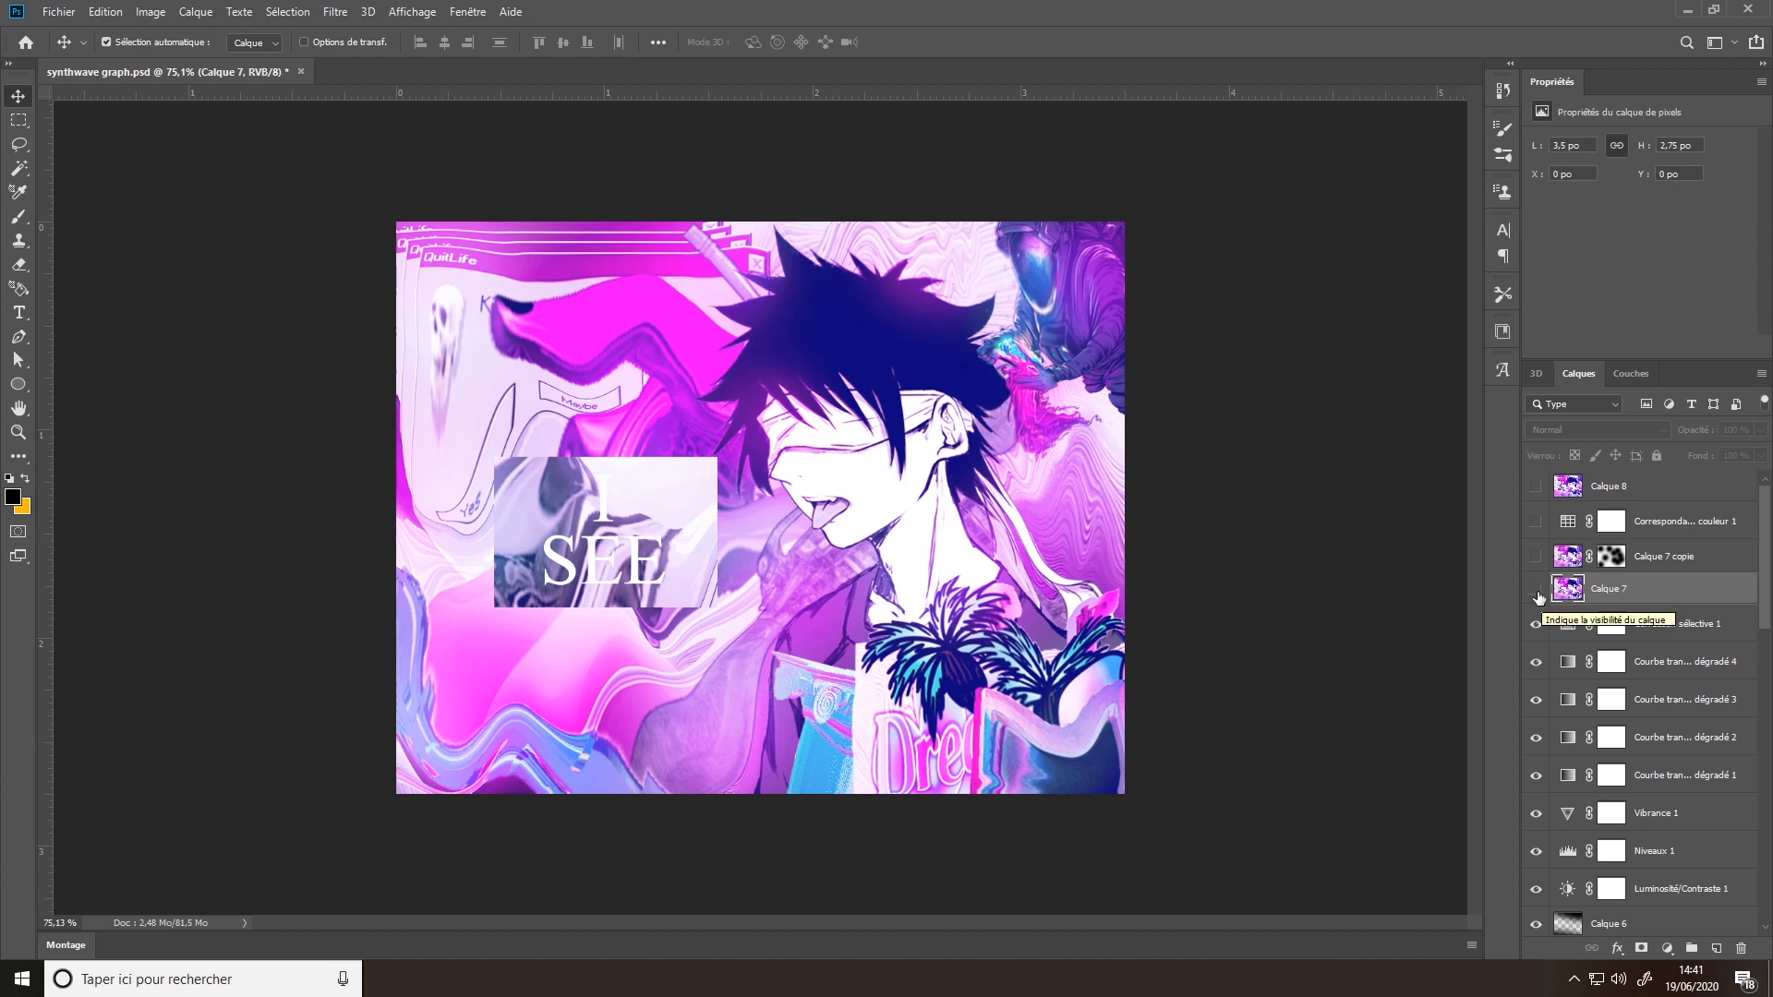
{"action": "scroll", "coordinate": [1609, 595], "scroll_direction": "down", "scroll_amount": 10}
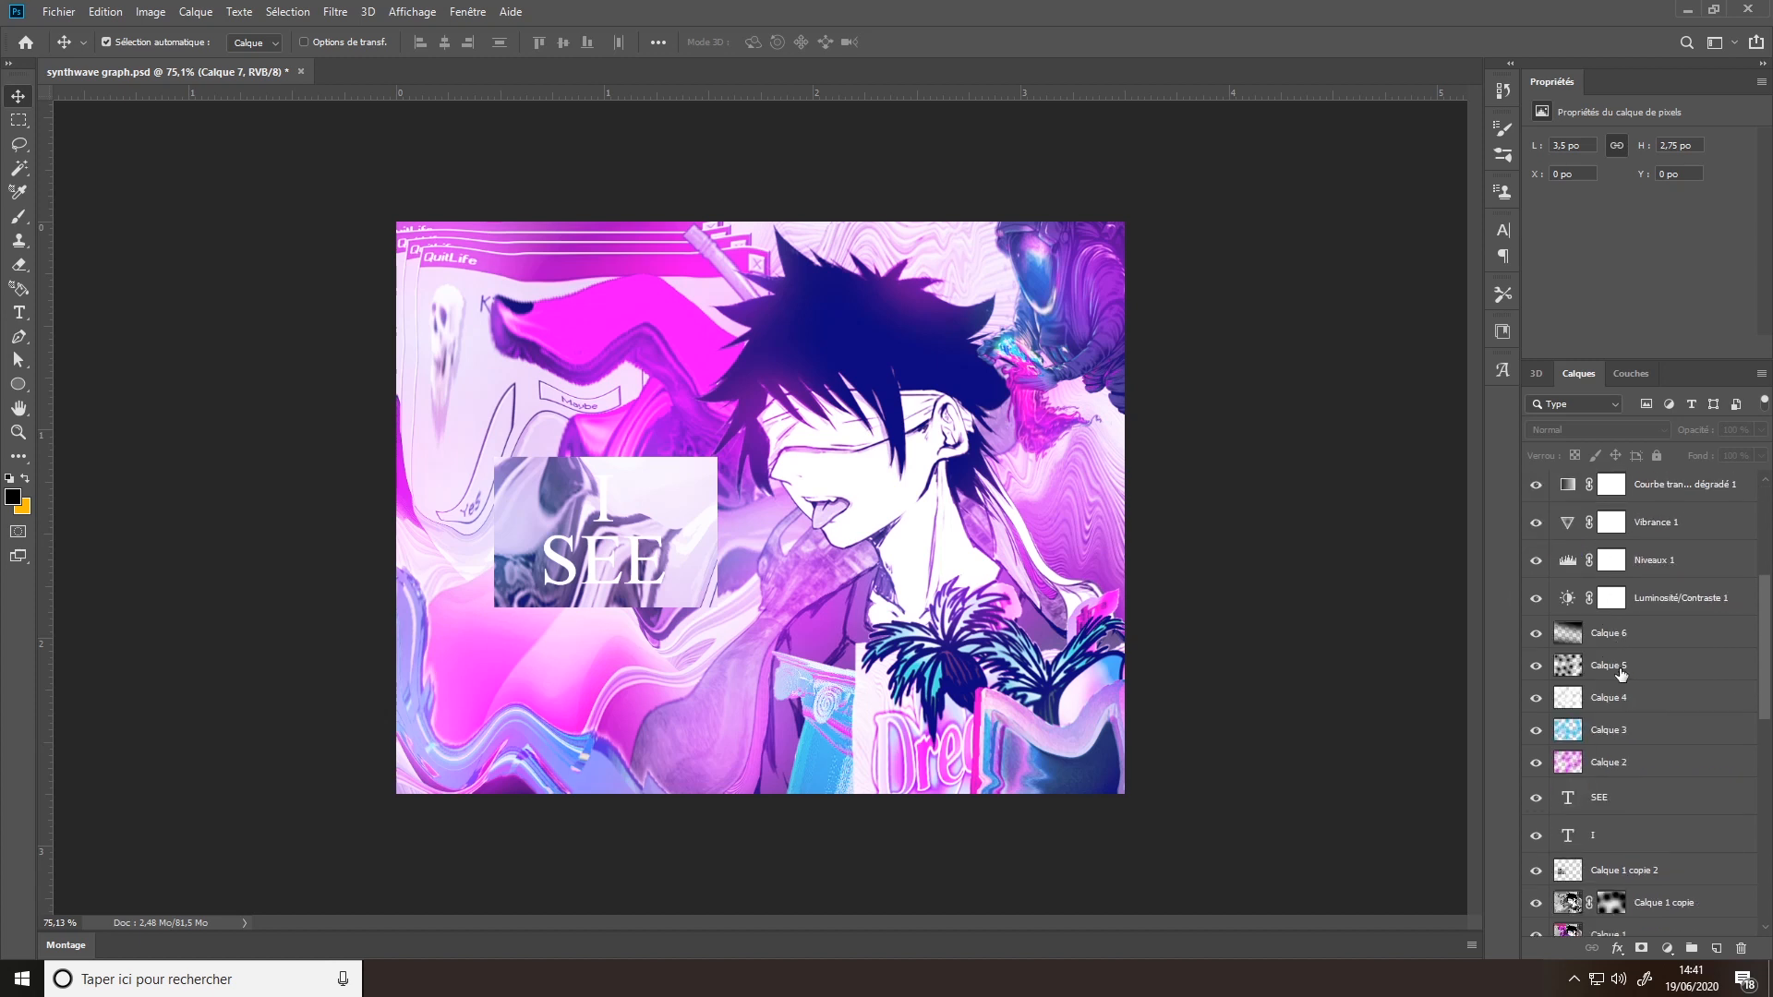
{"action": "scroll", "coordinate": [1626, 693], "scroll_direction": "down", "scroll_amount": 4}
{"action": "scroll", "coordinate": [1643, 702], "scroll_direction": "up", "scroll_amount": 10}
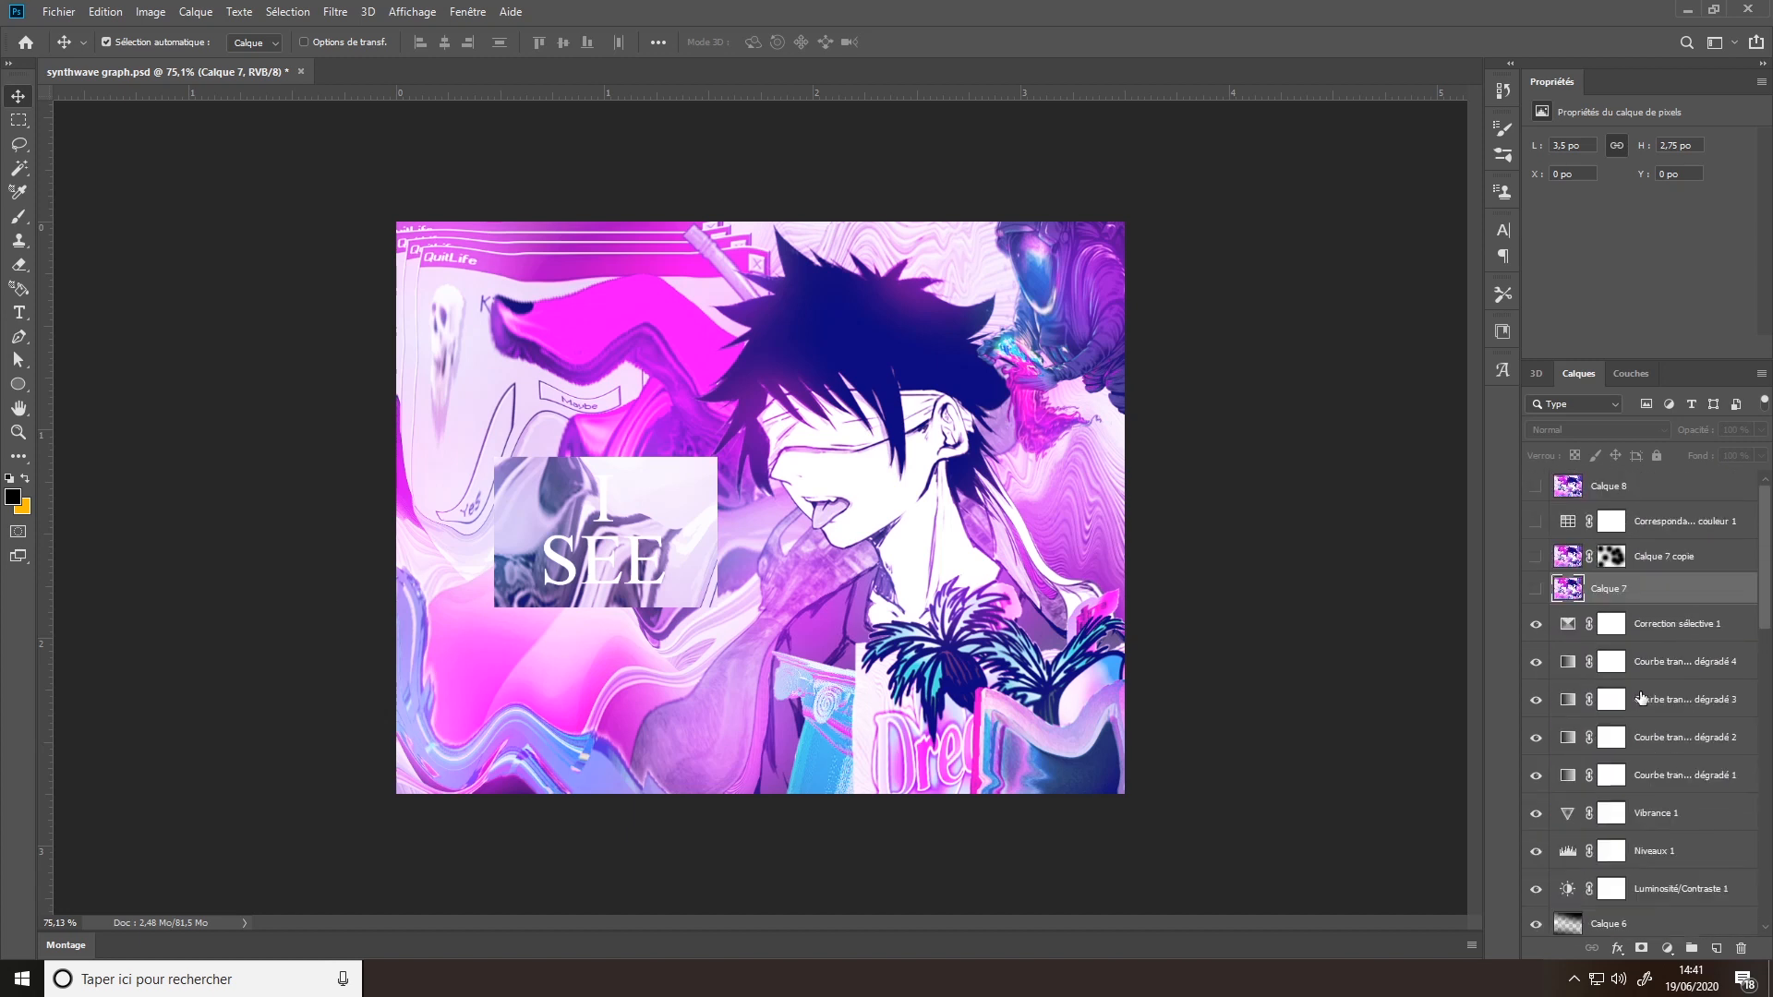
- Make Calque 7 visible and briefly show Calque 7 copie with its mask disabled before hiding the copy again
{"action": "left_click", "coordinate": [1535, 591]}
{"action": "left_click", "coordinate": [1536, 557]}
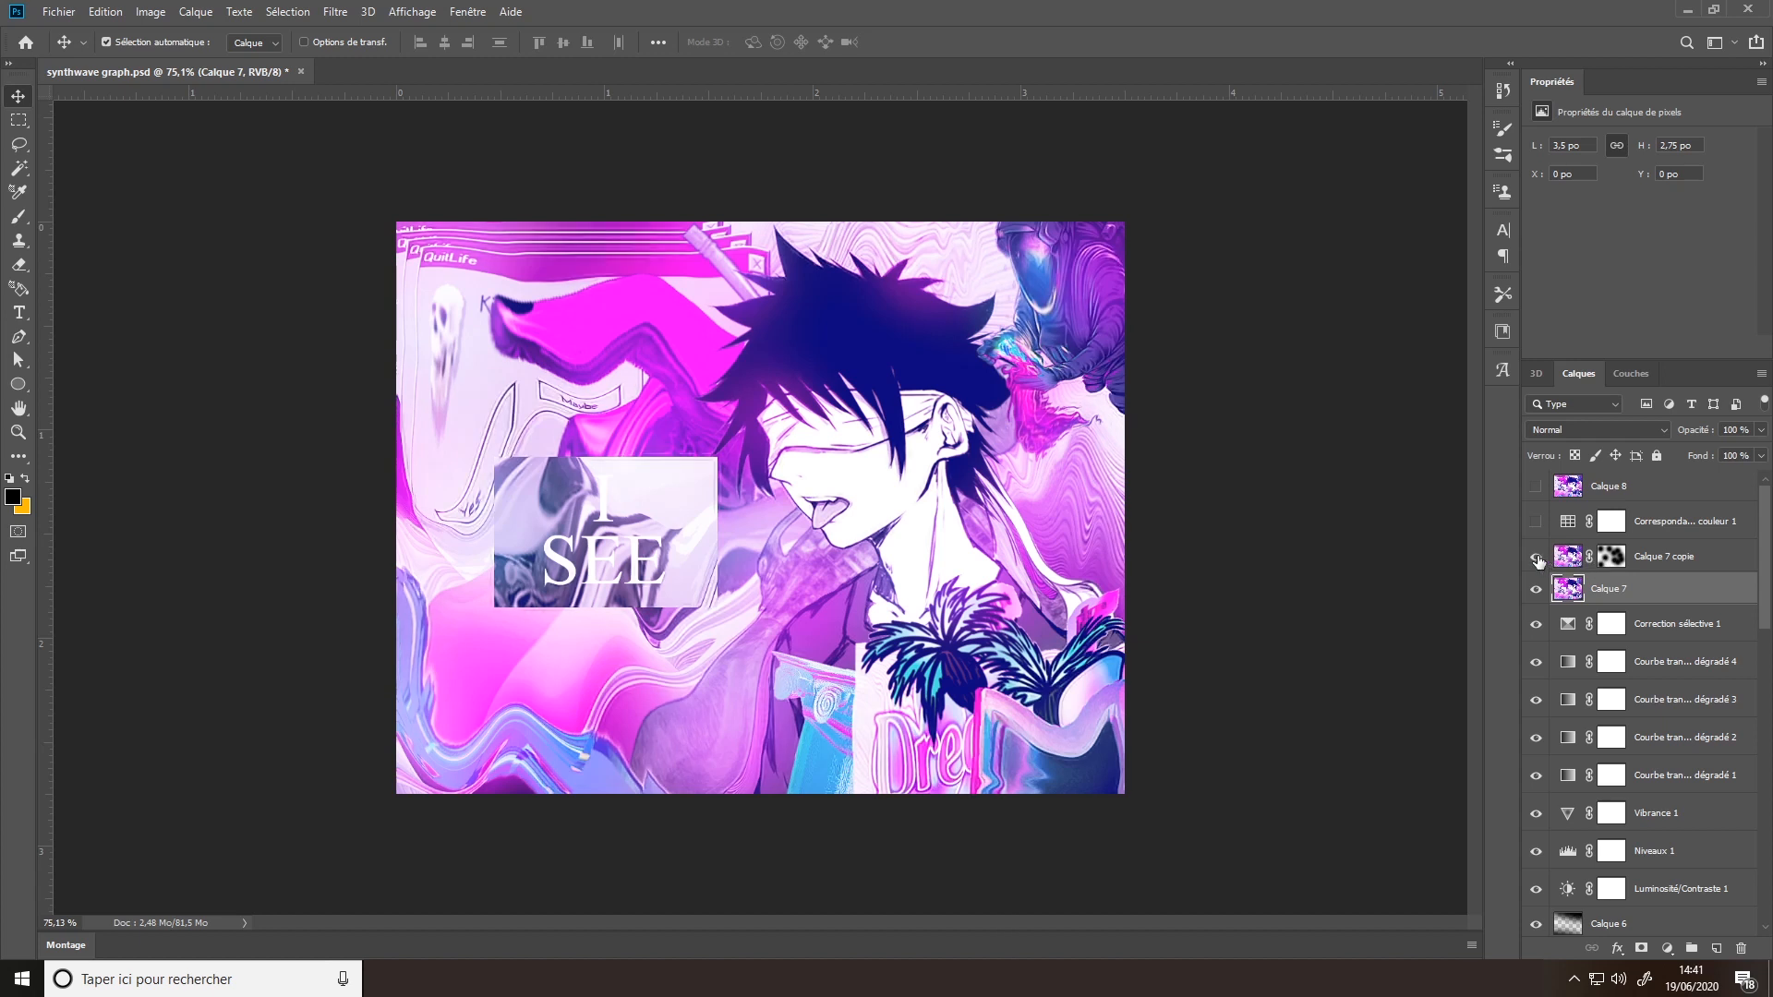
{"action": "left_click", "coordinate": [1621, 560], "text": "shift"}
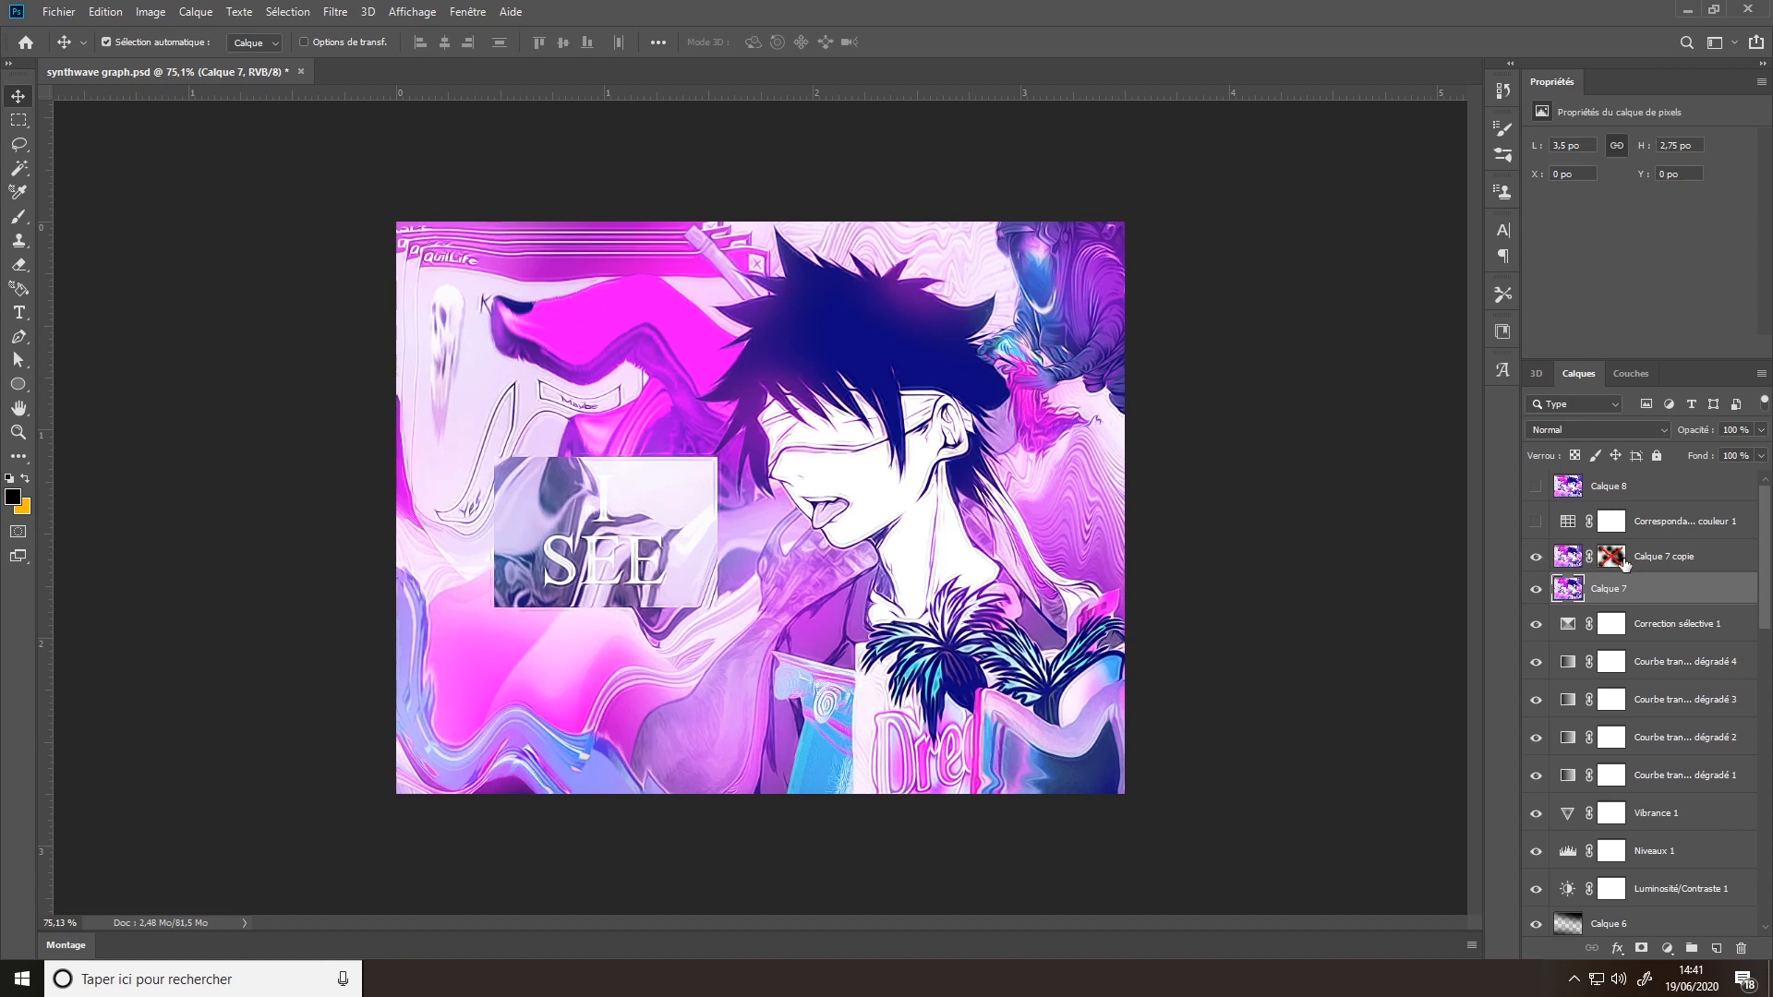
{"action": "left_click", "coordinate": [1537, 558]}
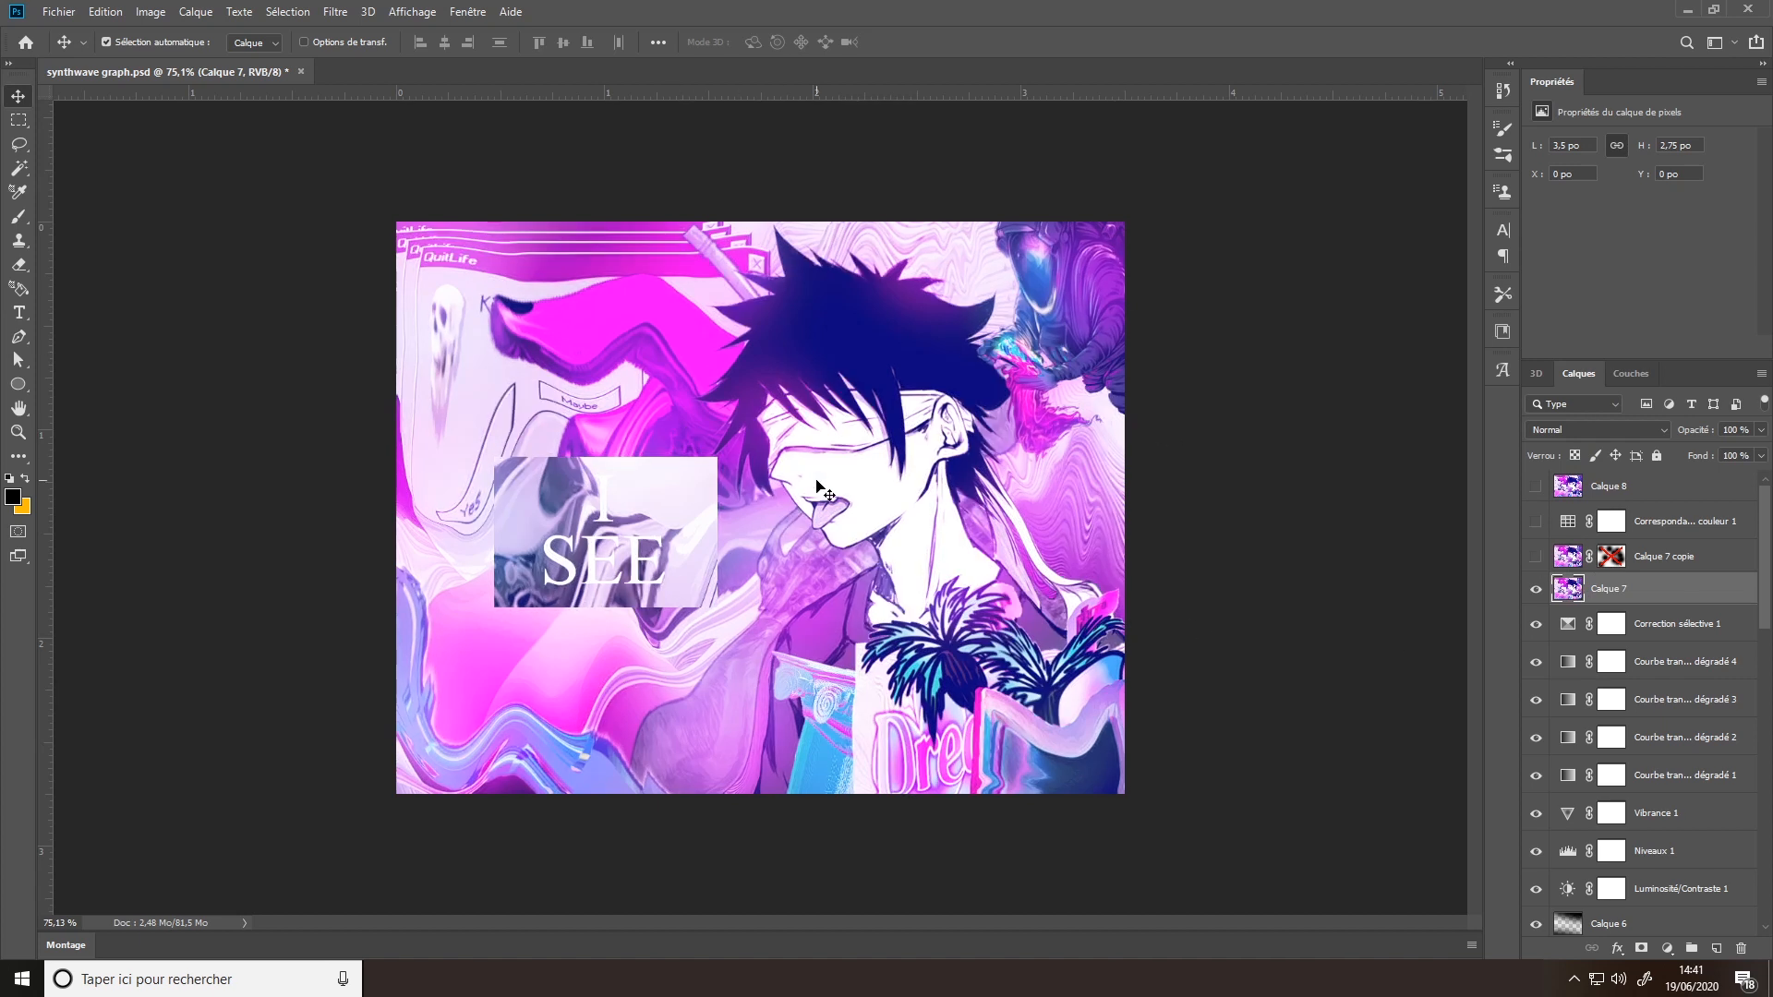
- Preview the Curly Smooth, DeGrunge, FlatStyle and Stylize Details presets of Topaz Clean 3 on Calque 7, closing the filter without applying it
{"action": "left_click", "coordinate": [330, 11]}
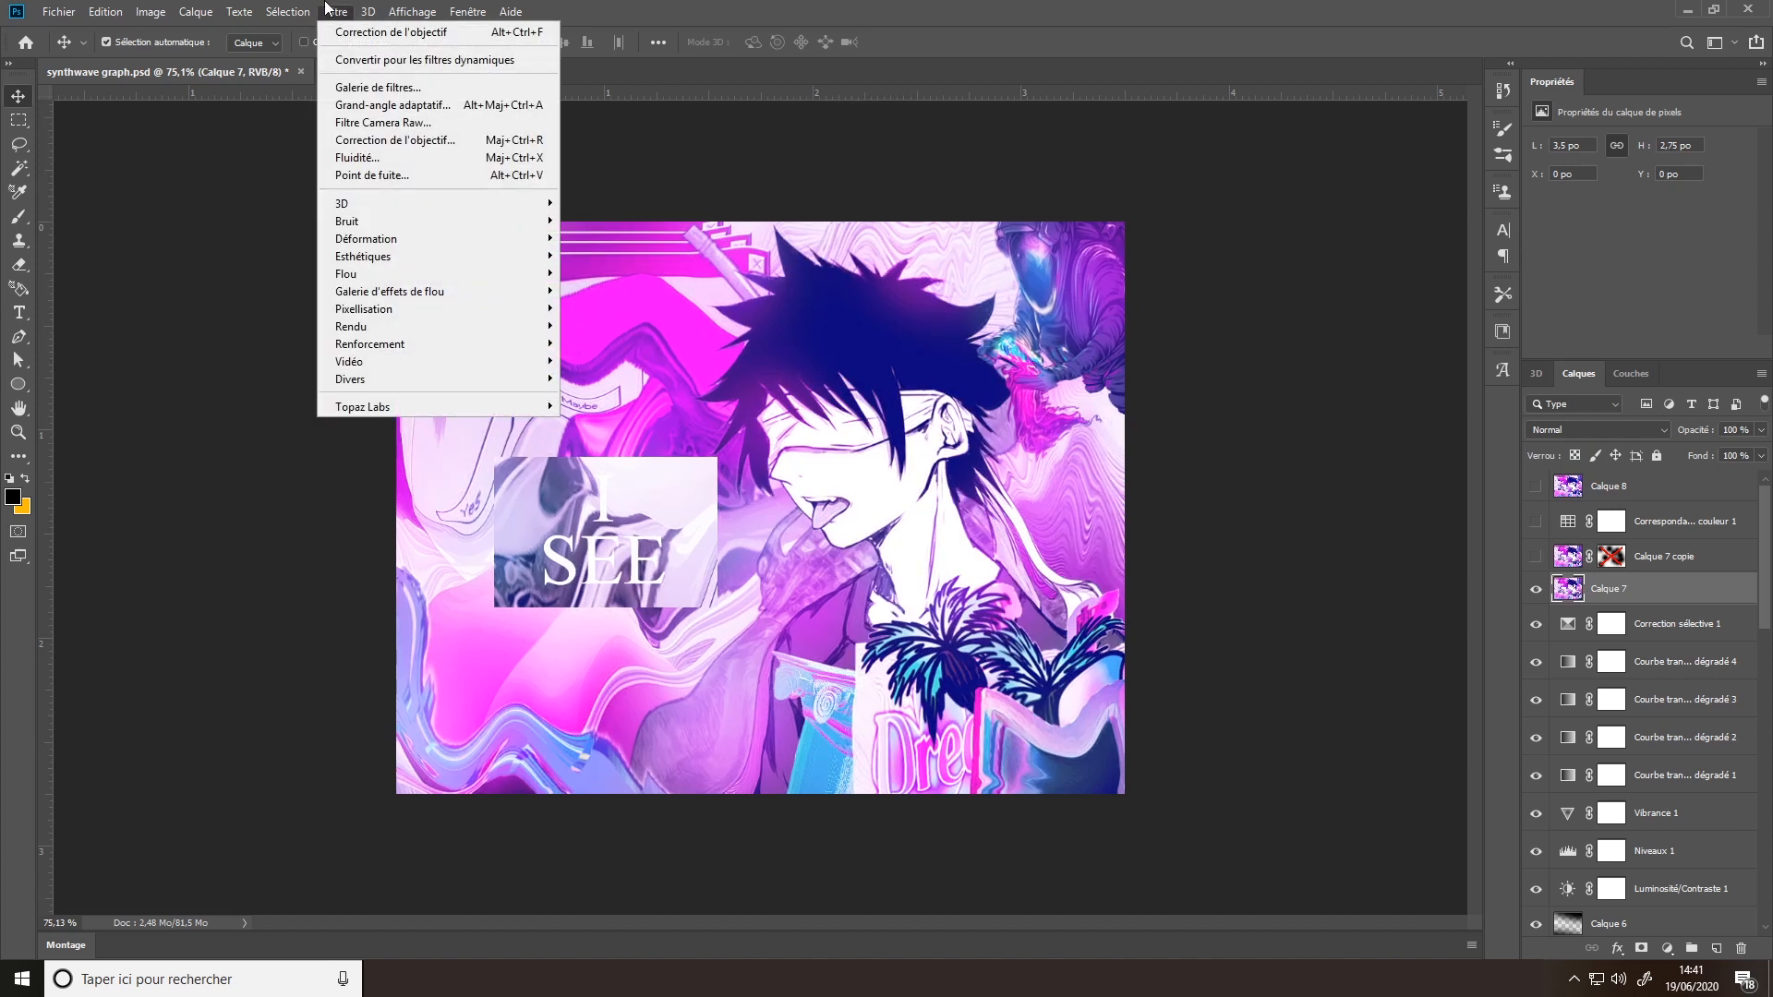
{"action": "mouse_move", "coordinate": [542, 406]}
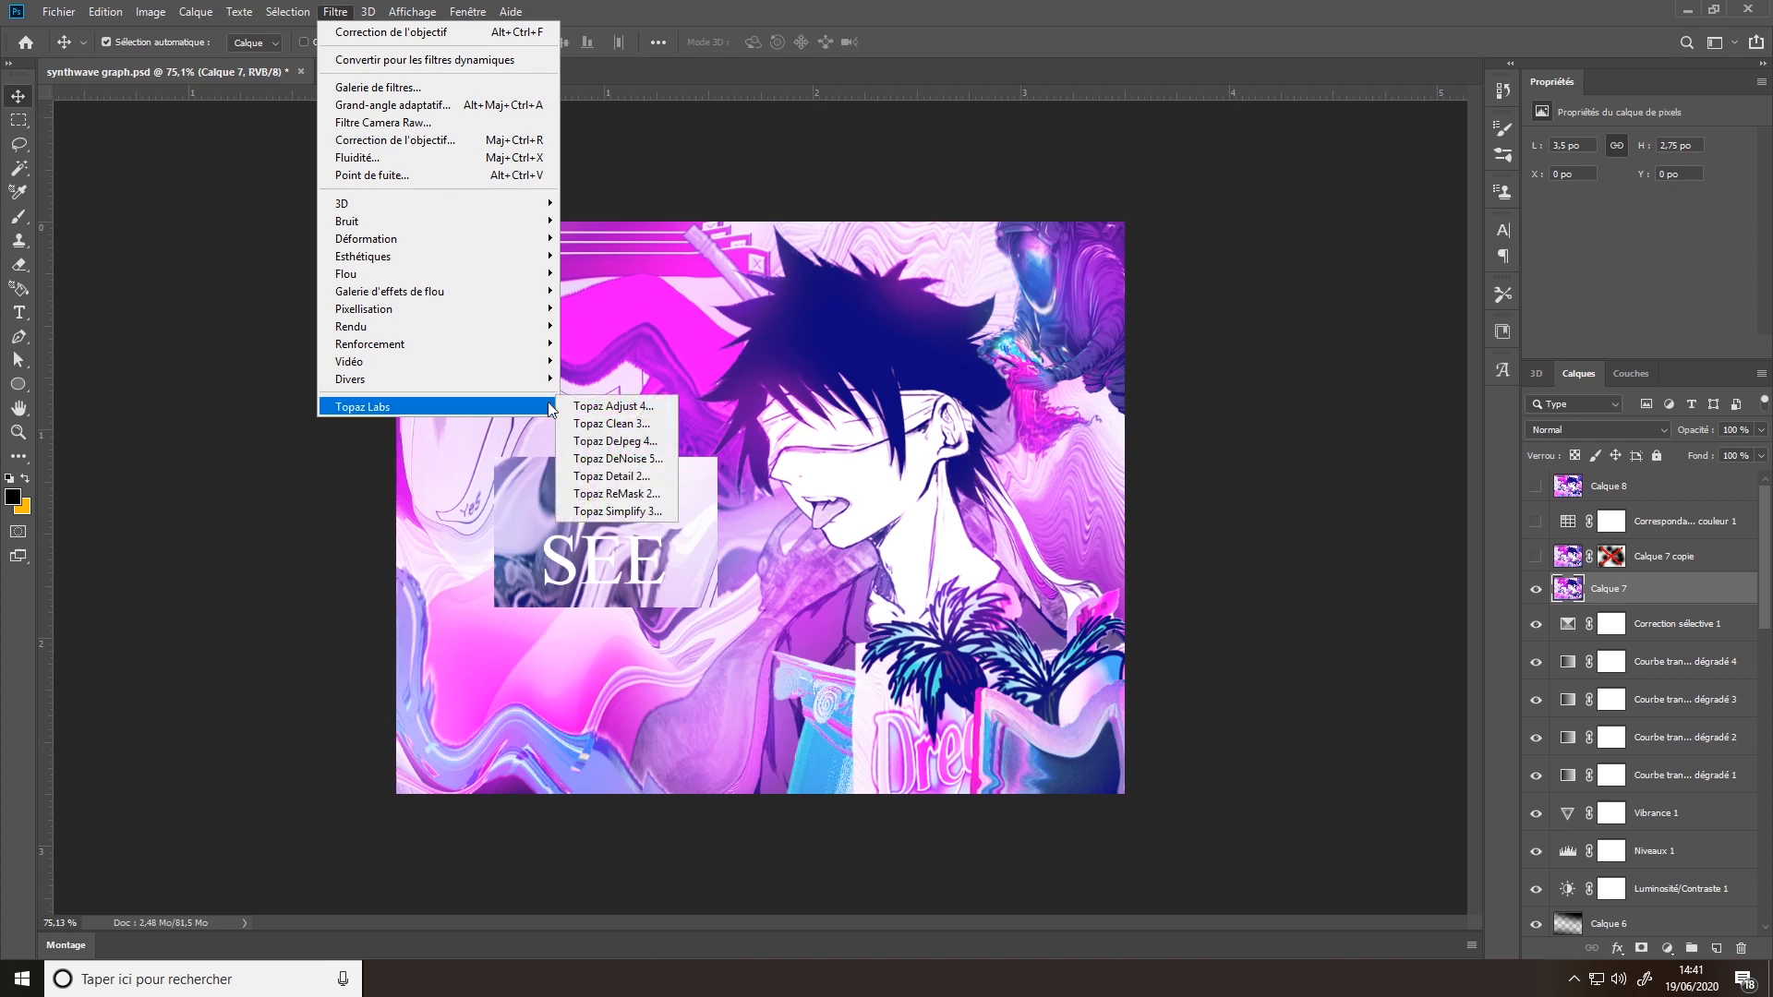
{"action": "left_click", "coordinate": [618, 425]}
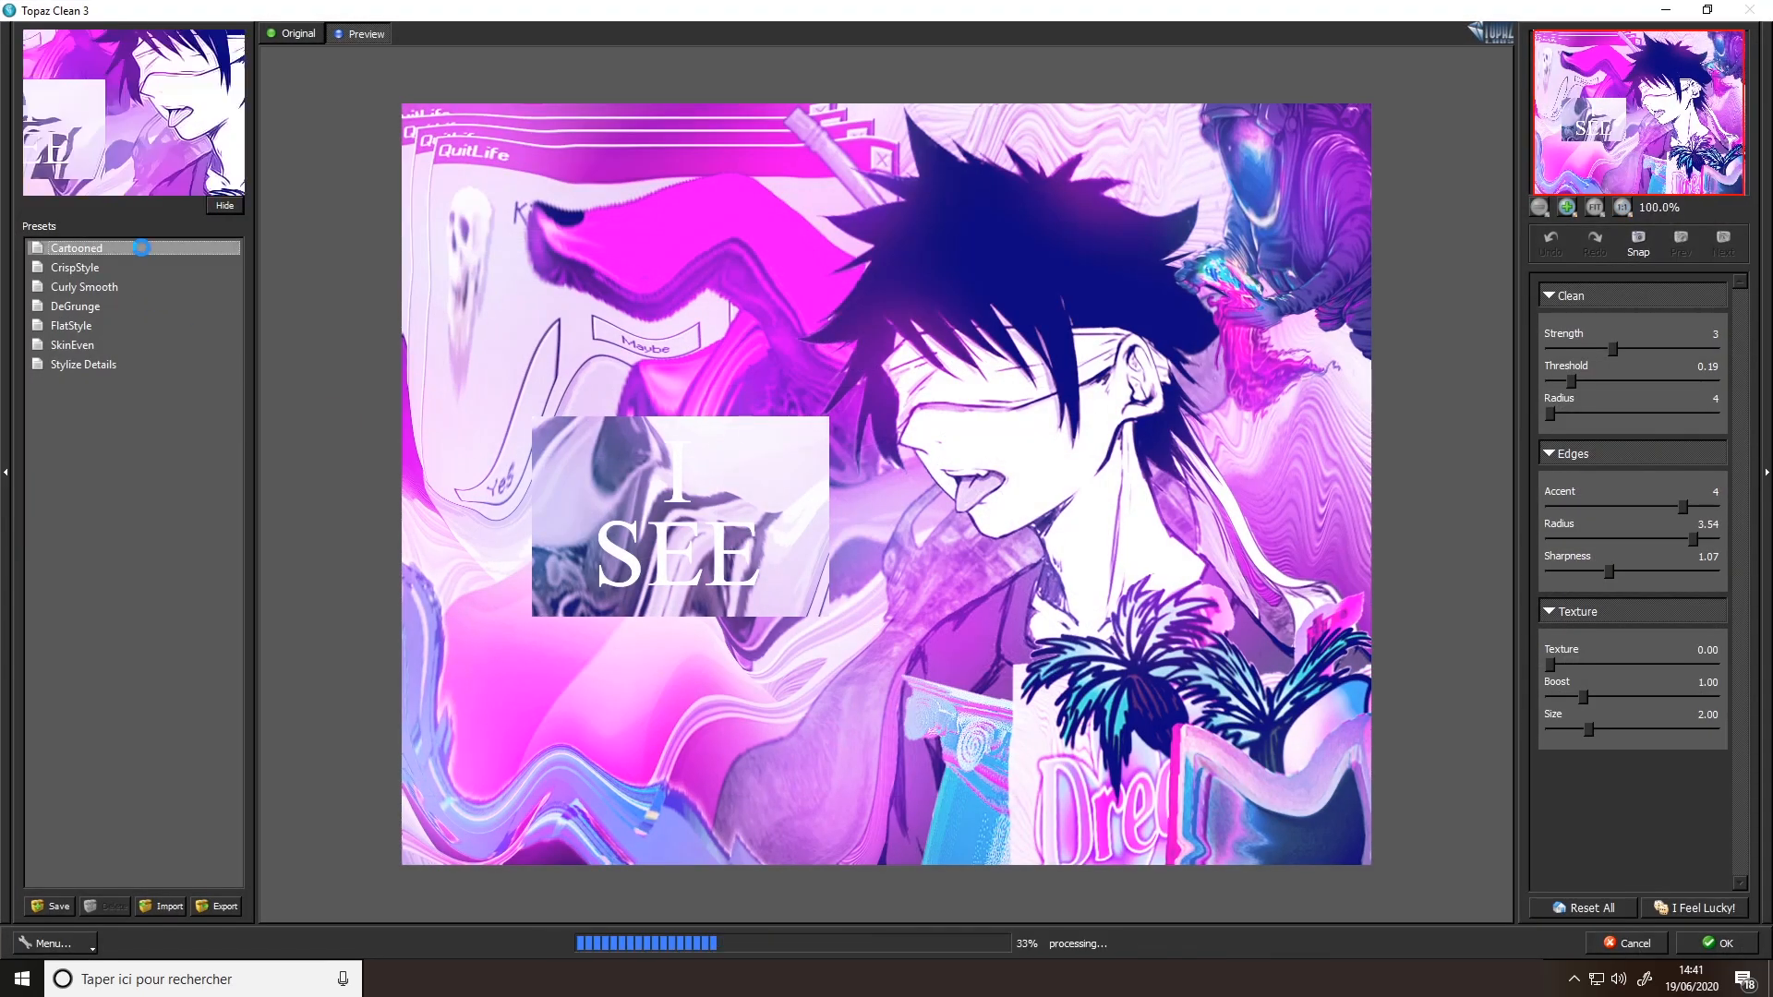
{"action": "left_click", "coordinate": [124, 287]}
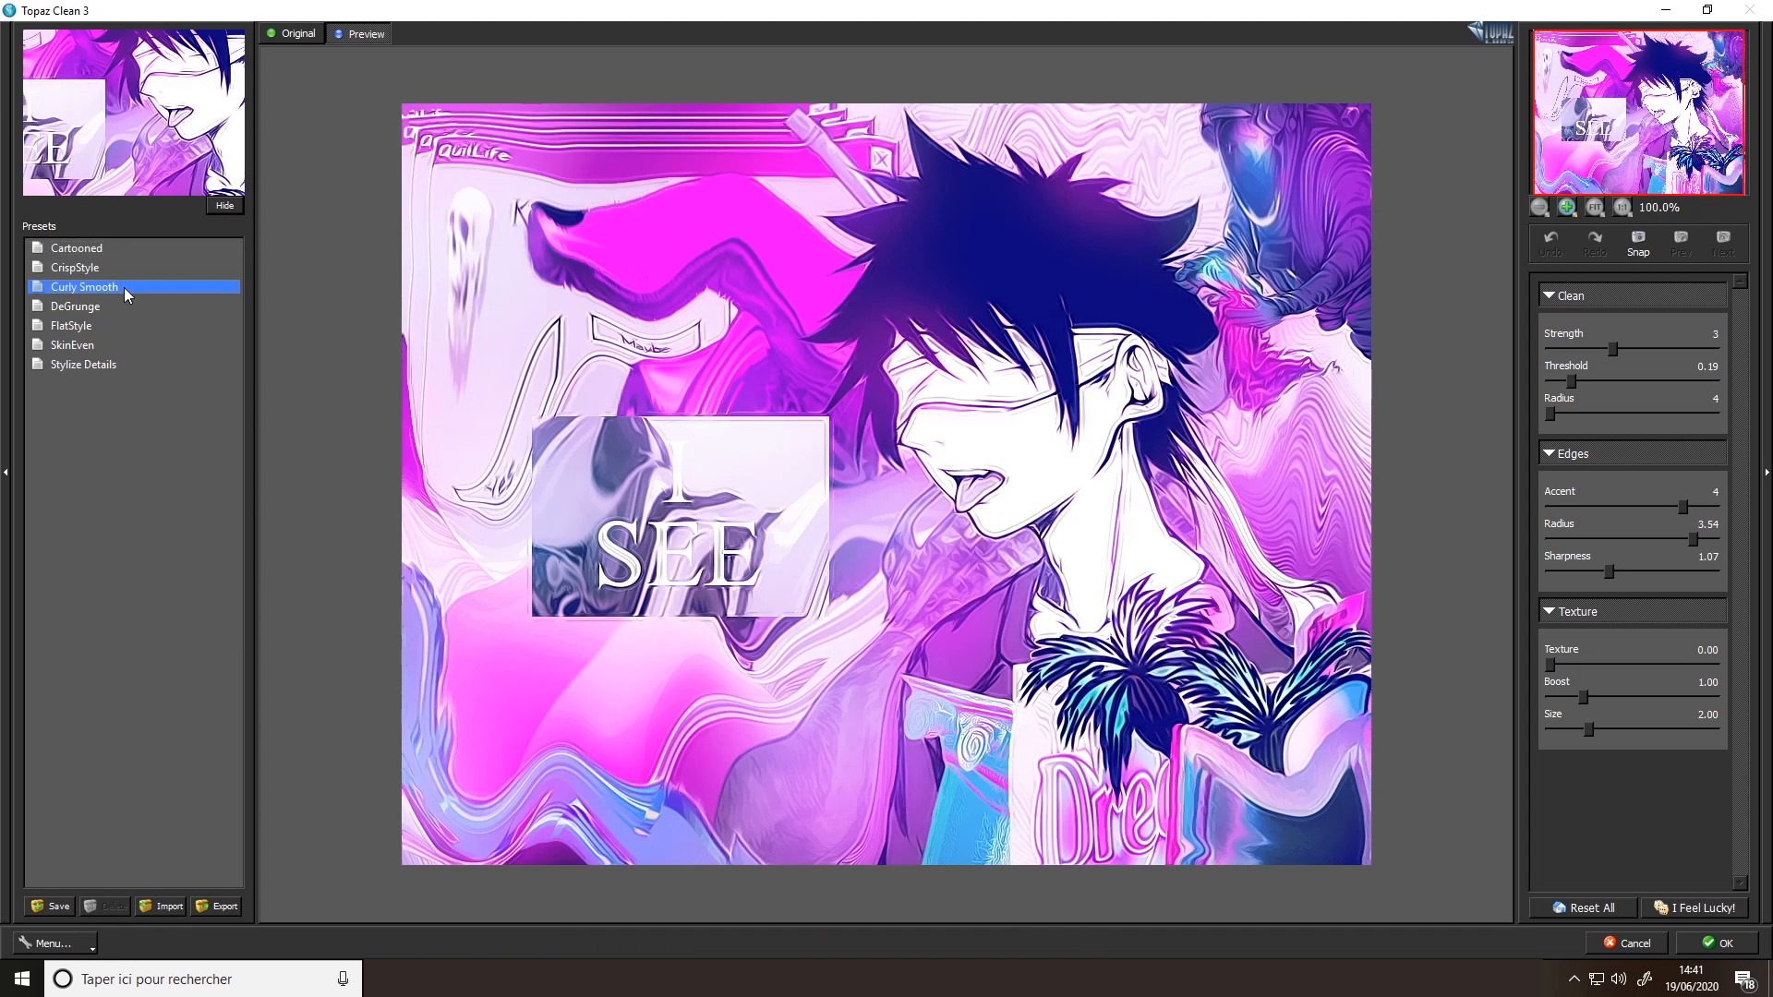
{"action": "left_click", "coordinate": [111, 307]}
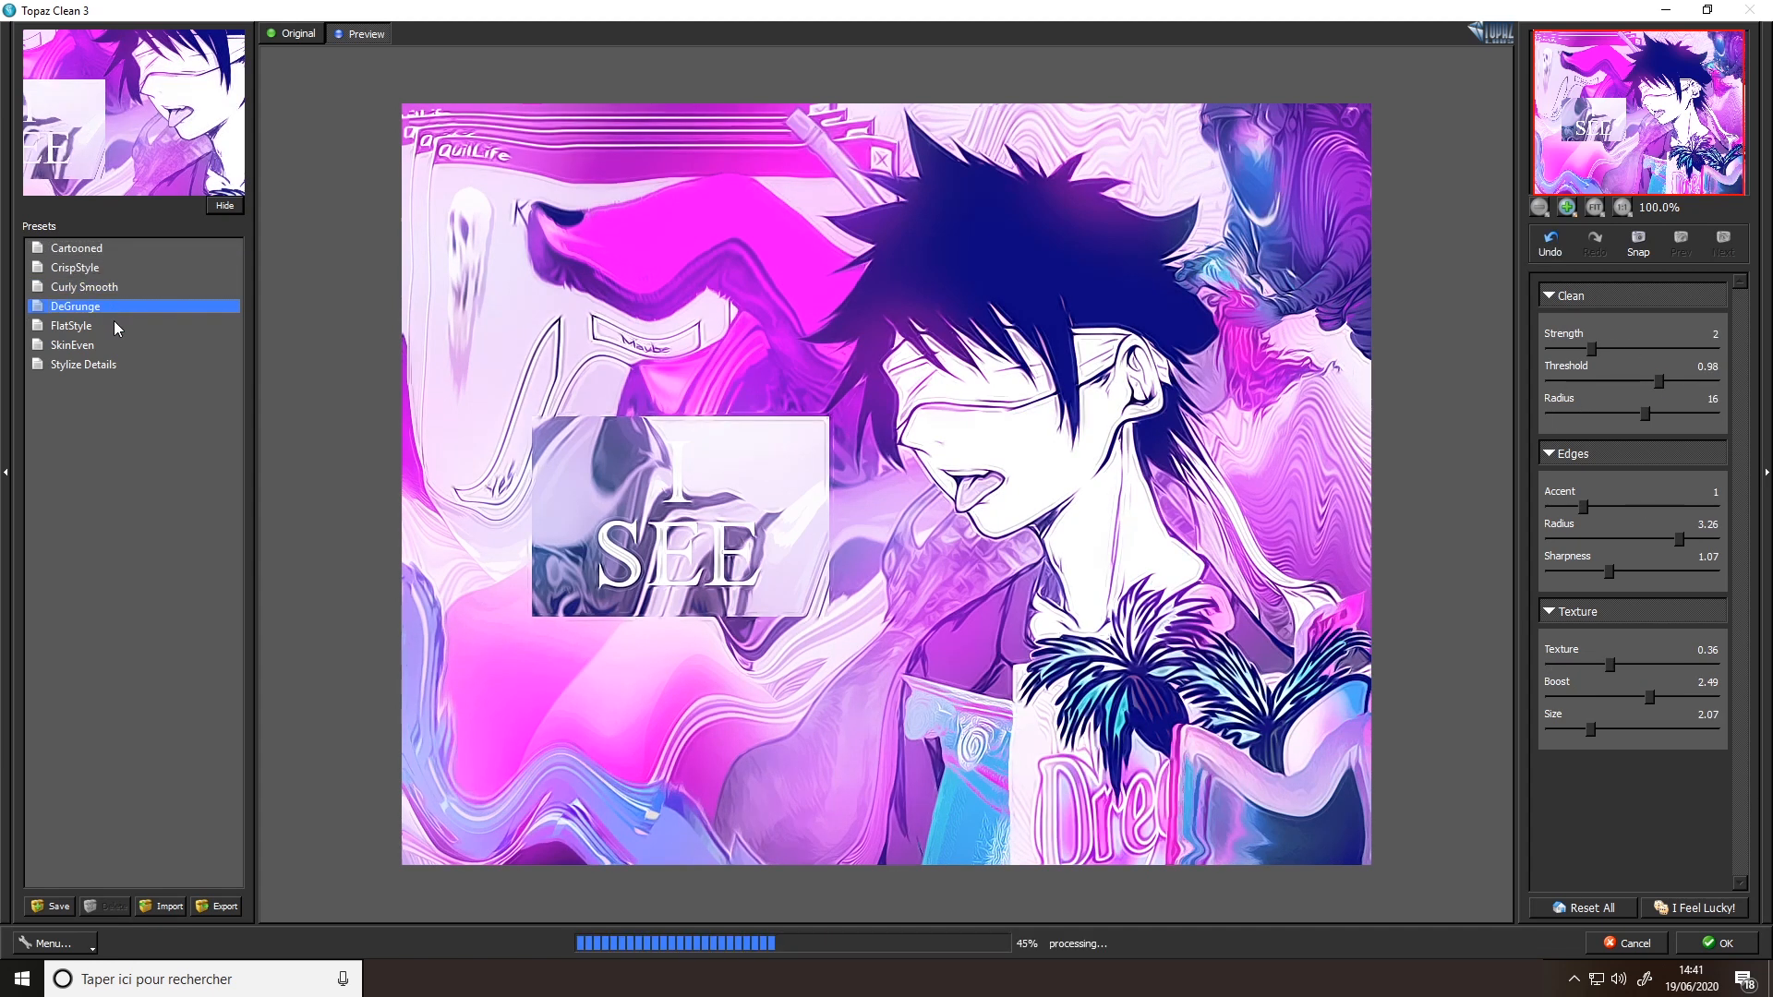
{"action": "left_click", "coordinate": [107, 325]}
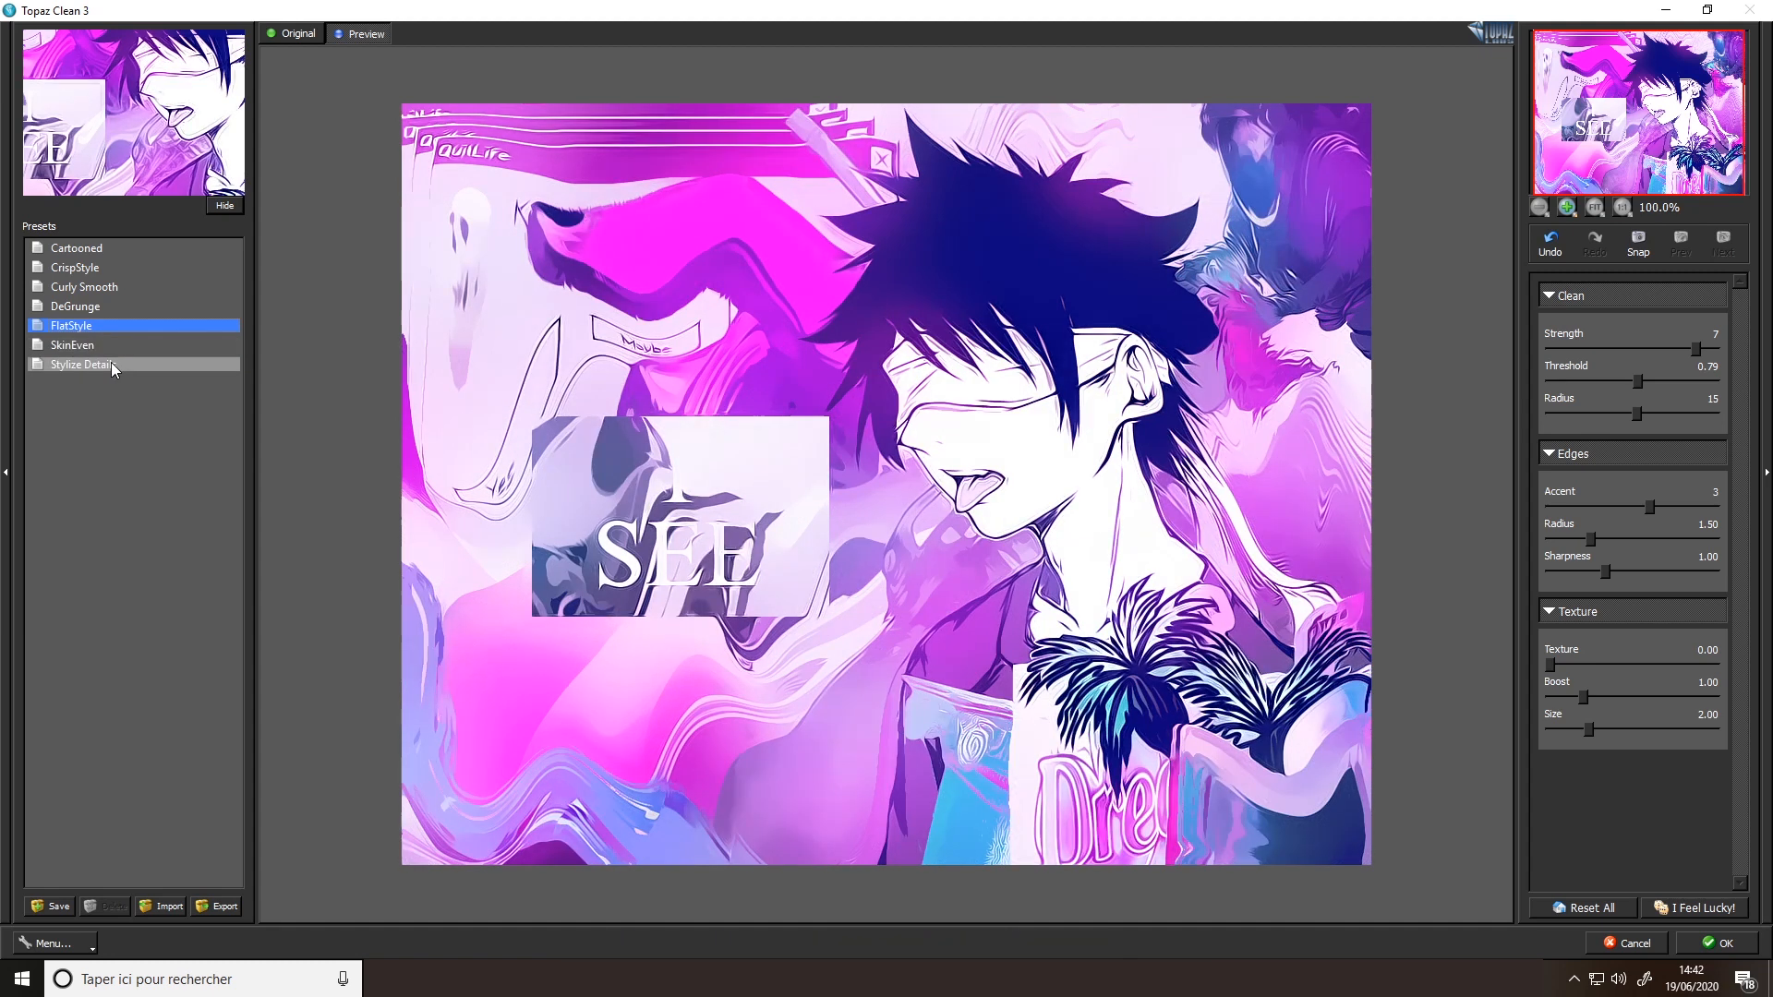
{"action": "left_click", "coordinate": [112, 364]}
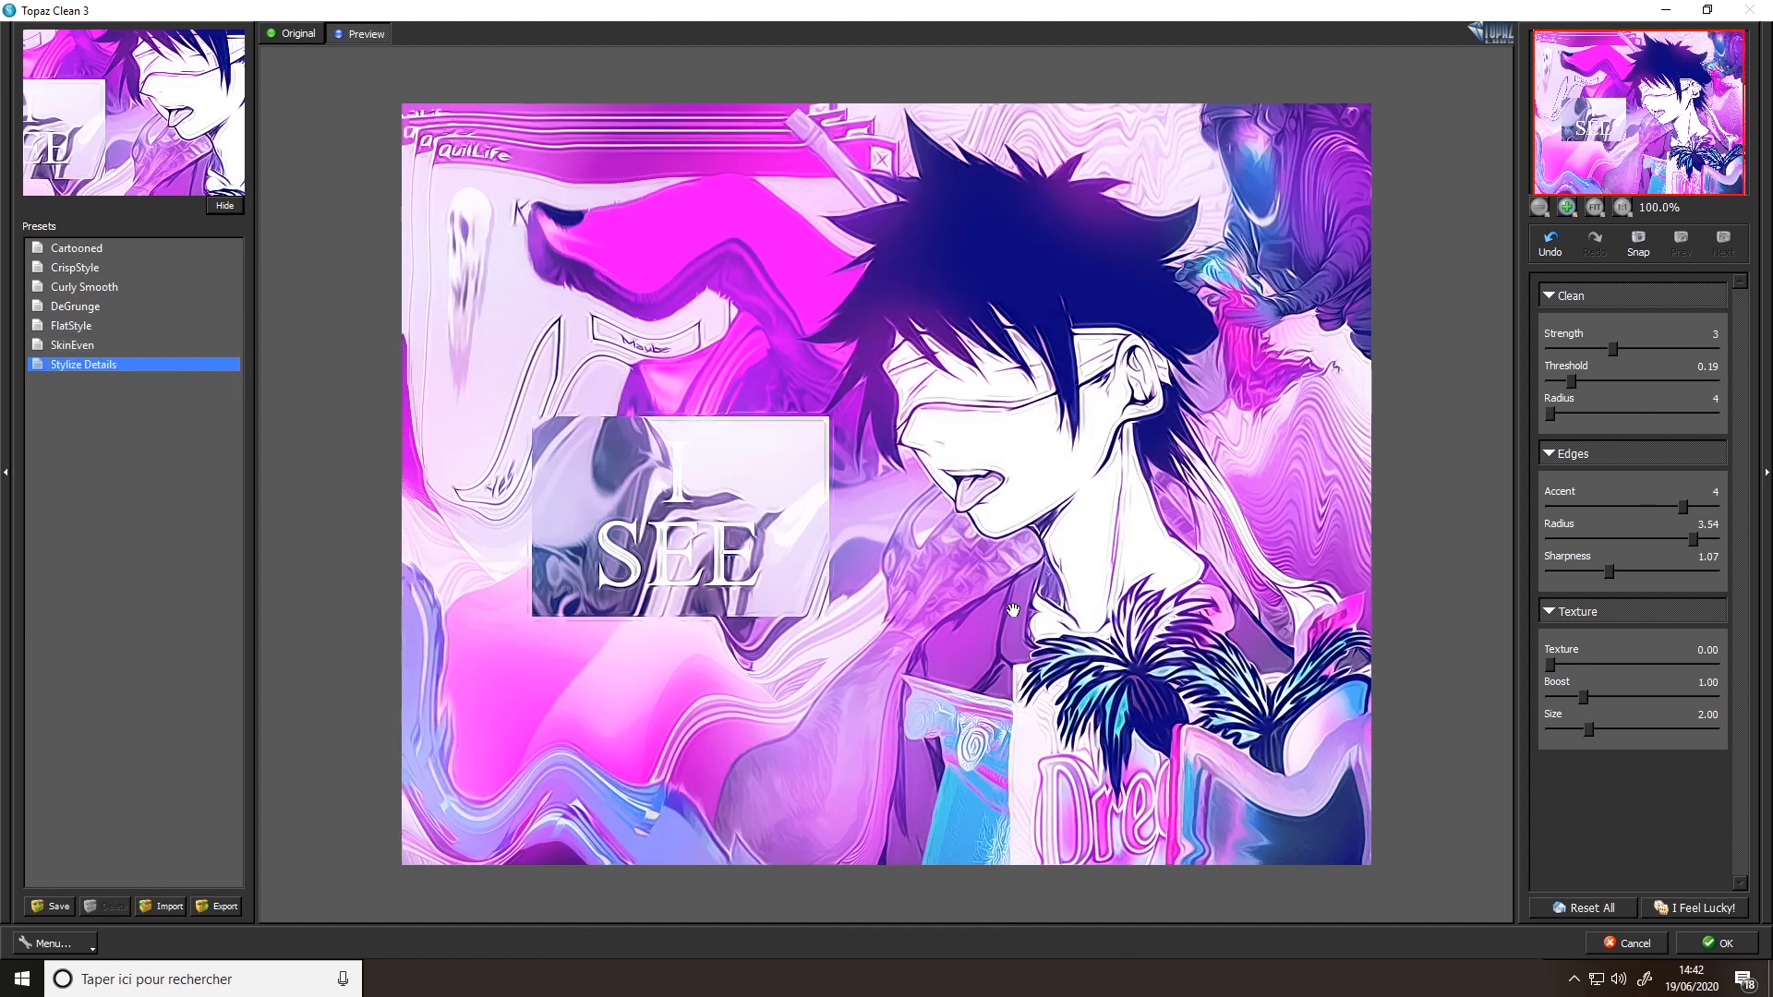
{"action": "left_click", "coordinate": [1635, 943]}
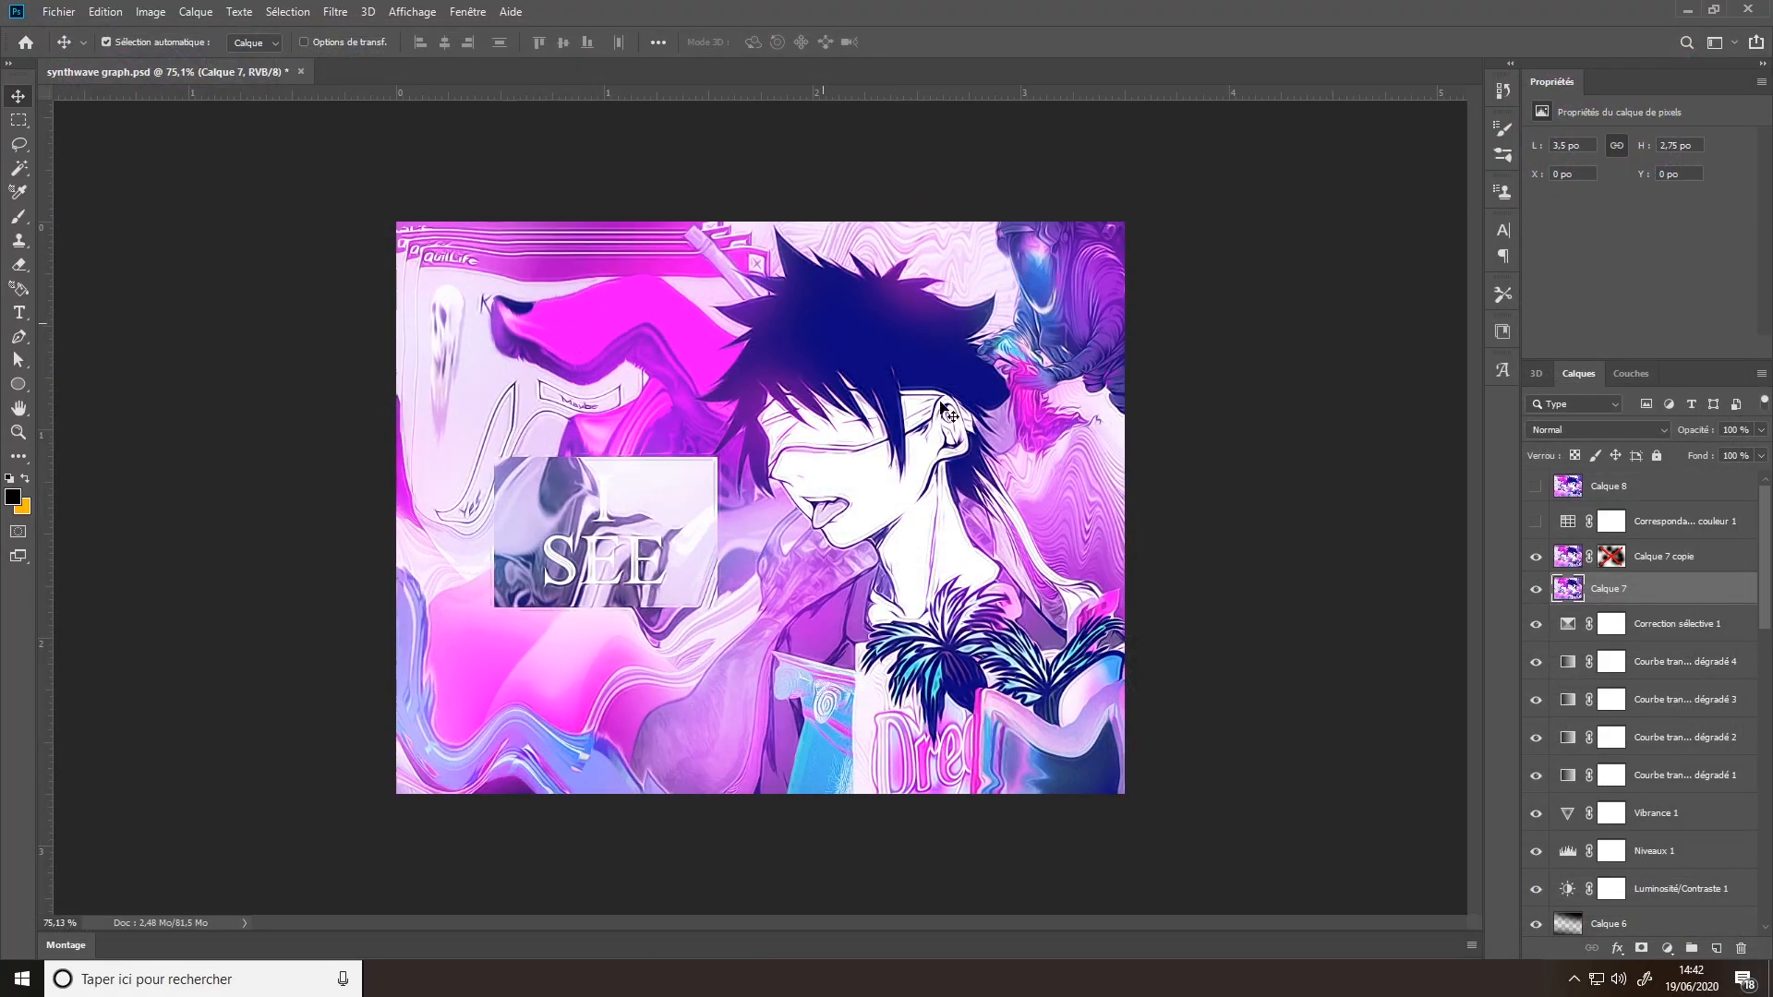
- Select Calque 7 copie and re-enable its layer mask
{"action": "left_click", "coordinate": [1646, 557]}
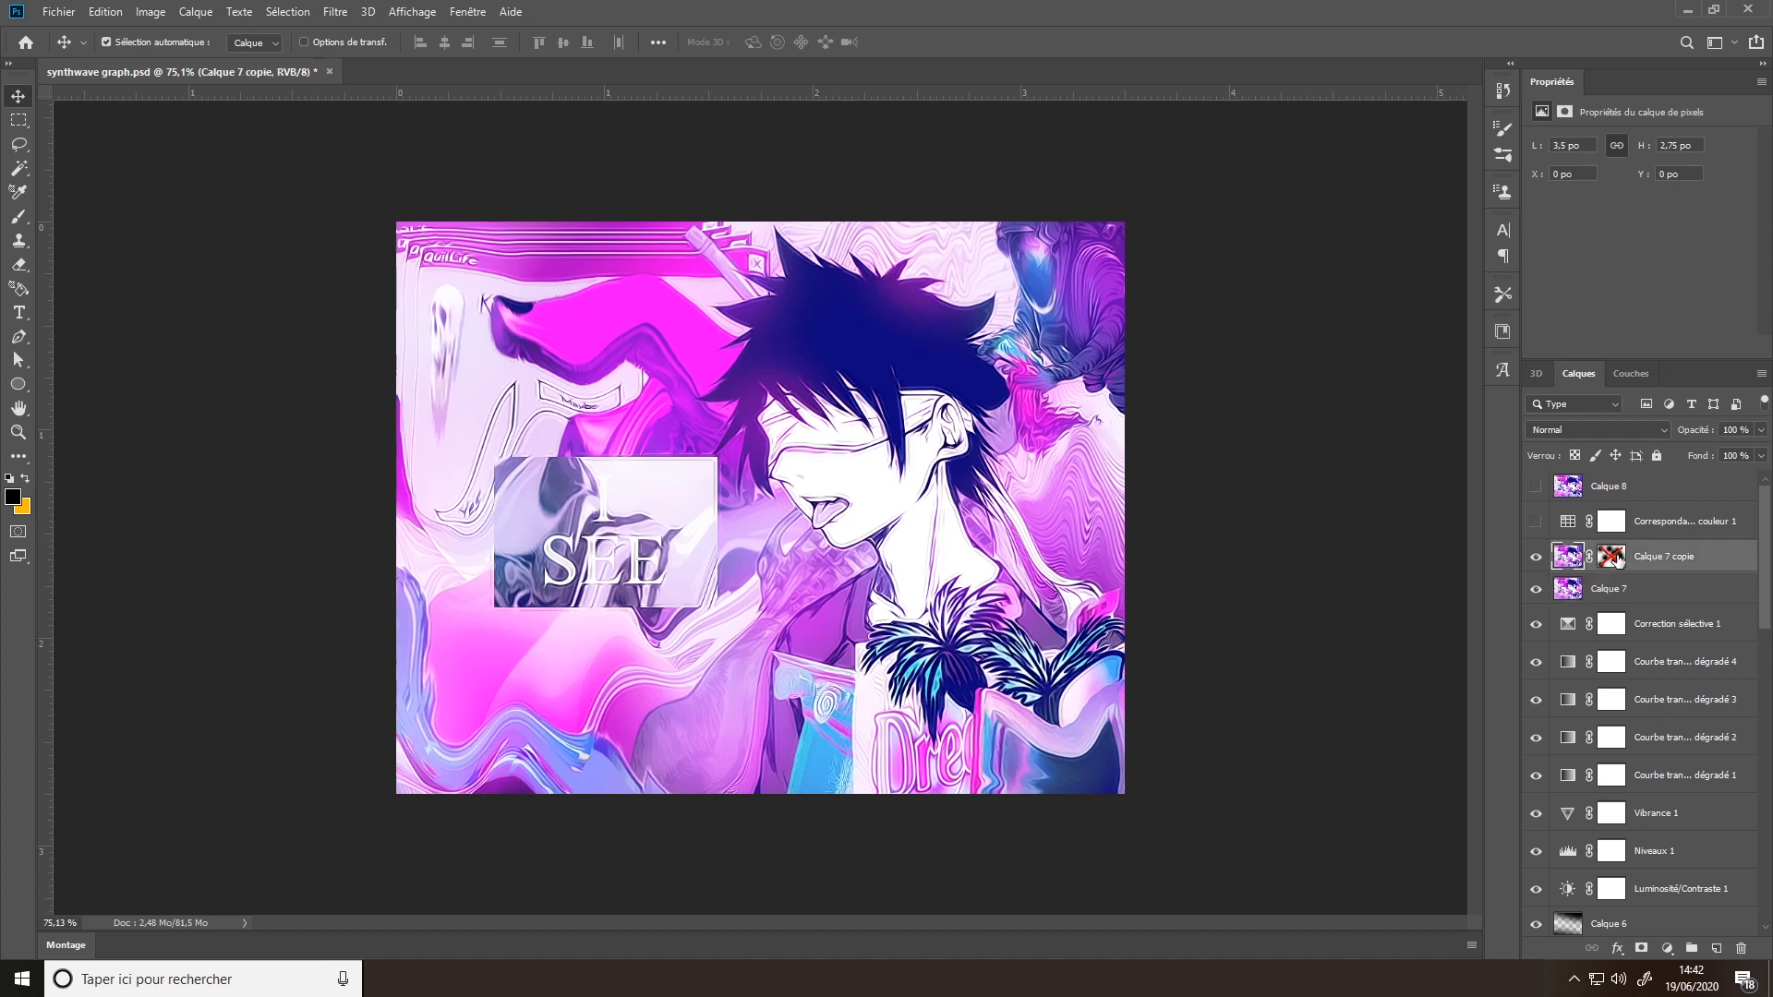
{"action": "left_click", "coordinate": [1618, 558], "text": "shift"}
{"action": "left_click", "coordinate": [1618, 559], "text": "shift"}
{"action": "left_click", "coordinate": [1618, 559], "text": "shift"}
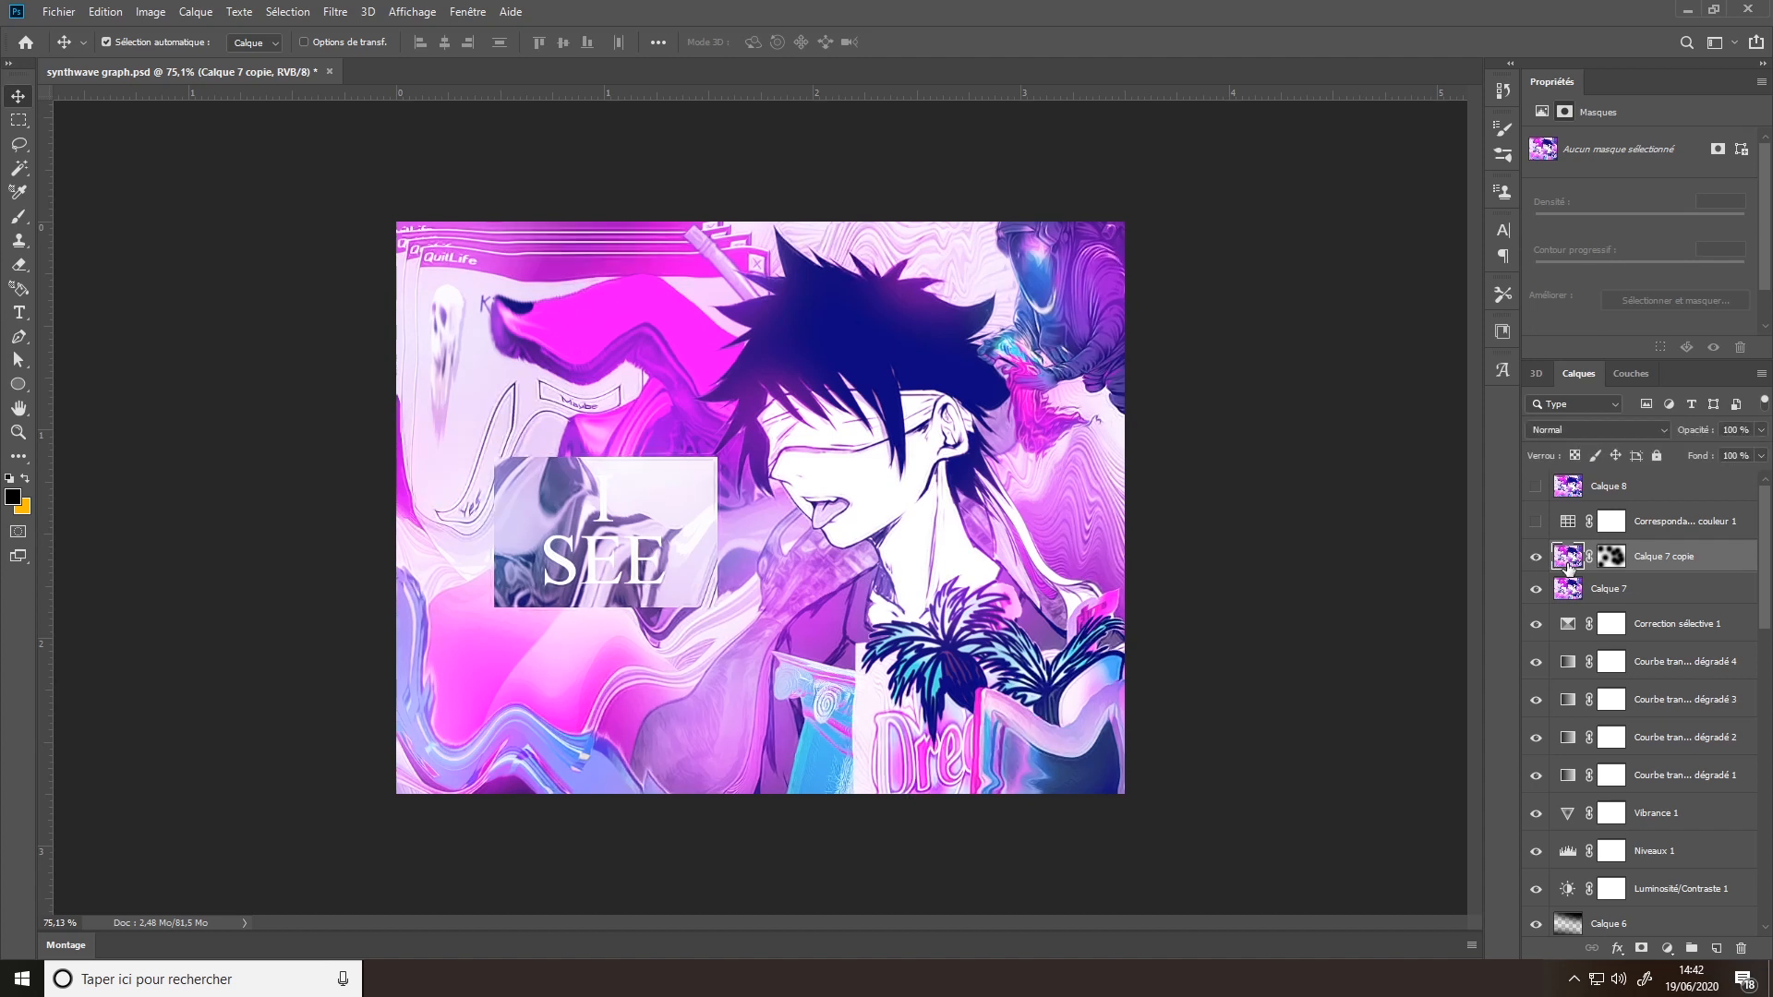
- Make Correspondance de couleur 1 visible and compare several 3DLUT files on it, ending on 3Strip.look
{"action": "left_click", "coordinate": [1663, 529]}
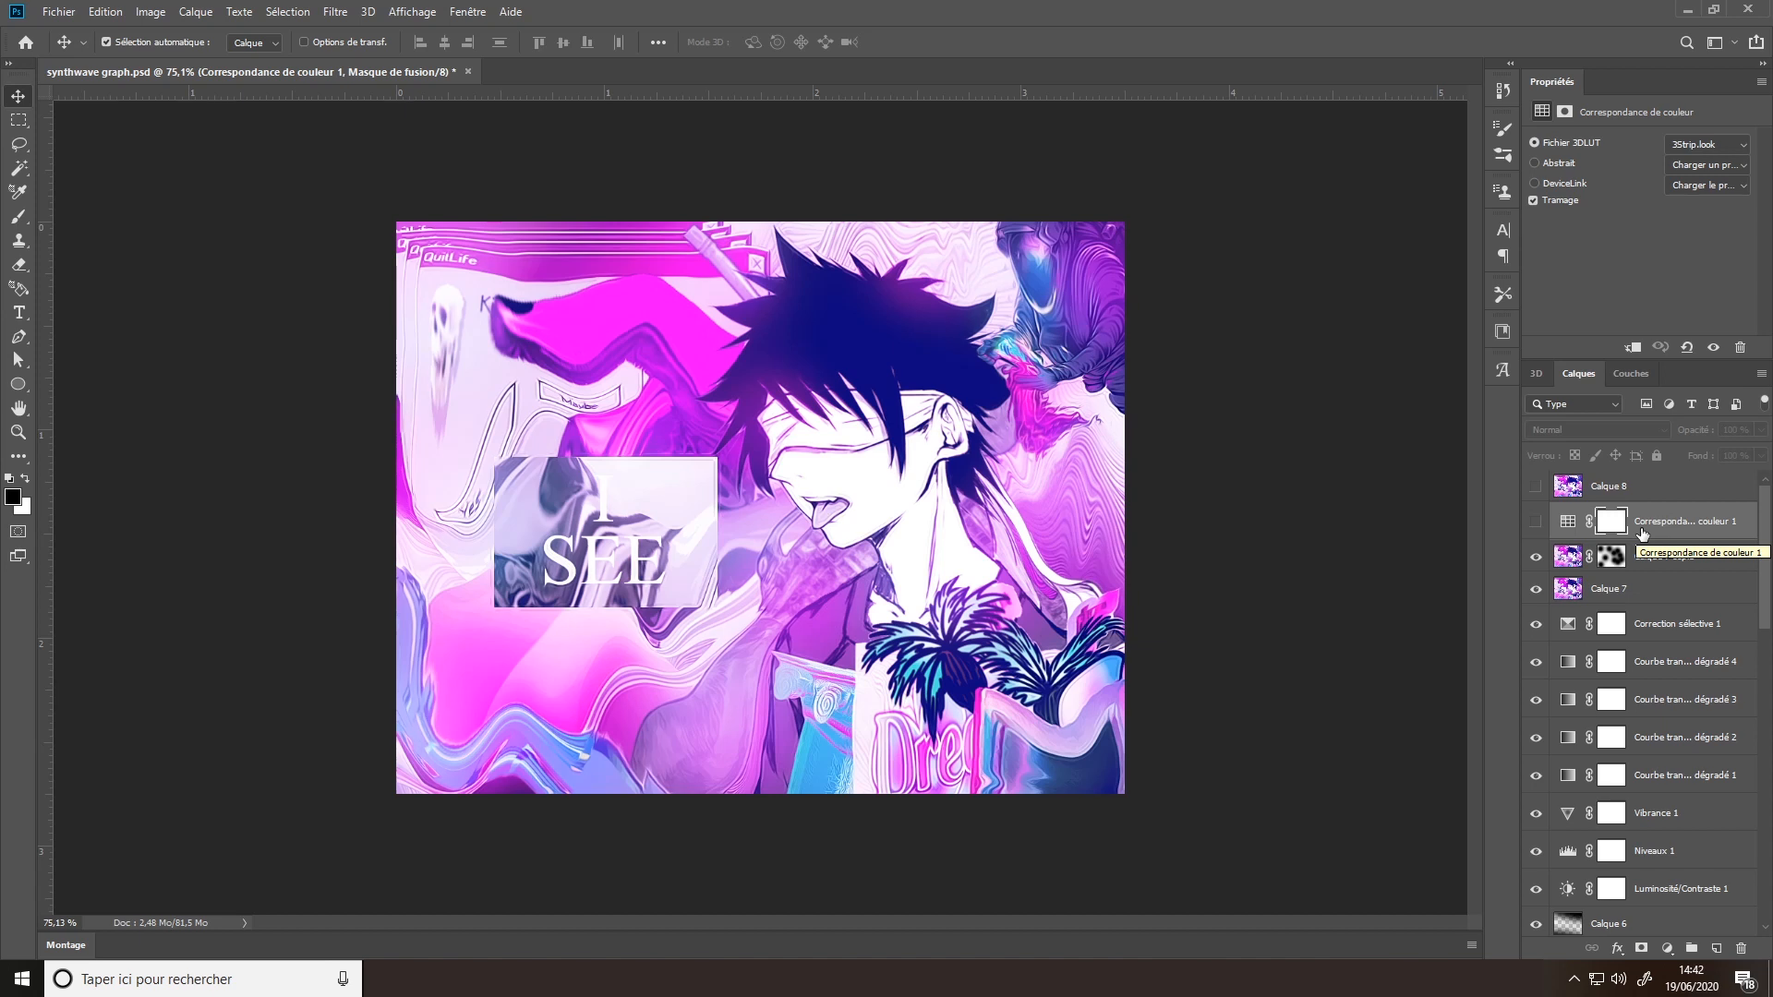
{"action": "left_click", "coordinate": [1535, 521]}
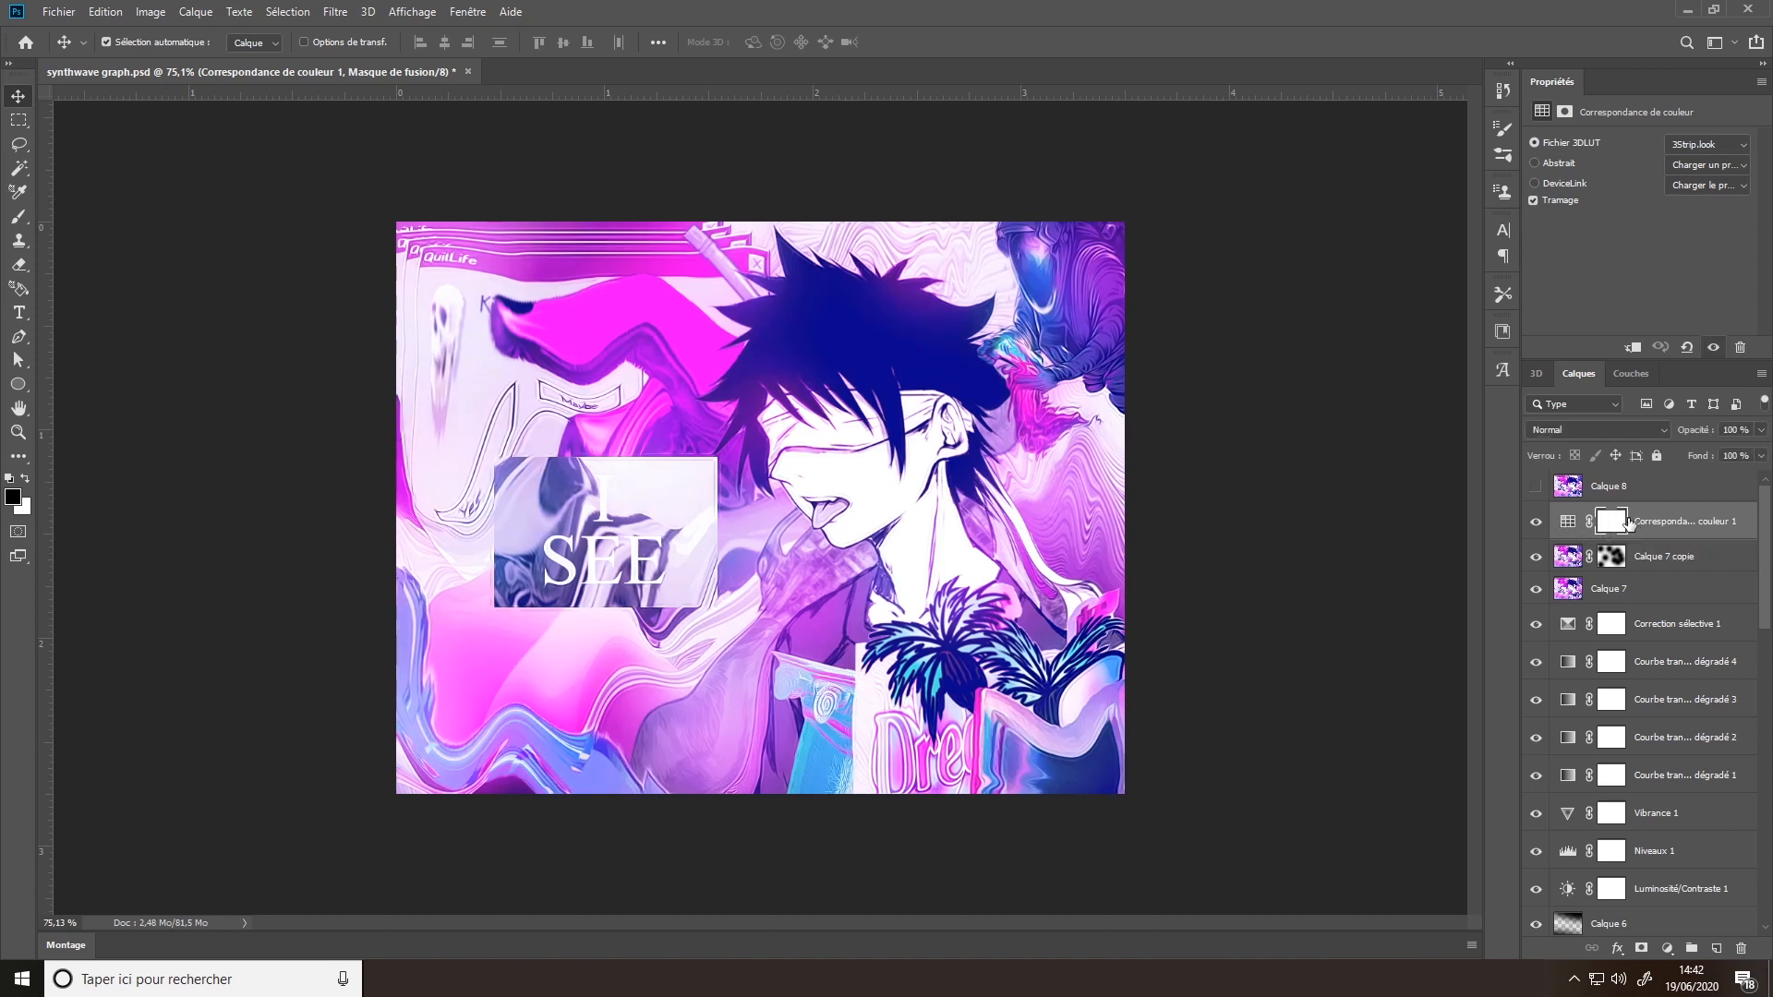
{"action": "left_click", "coordinate": [1711, 143]}
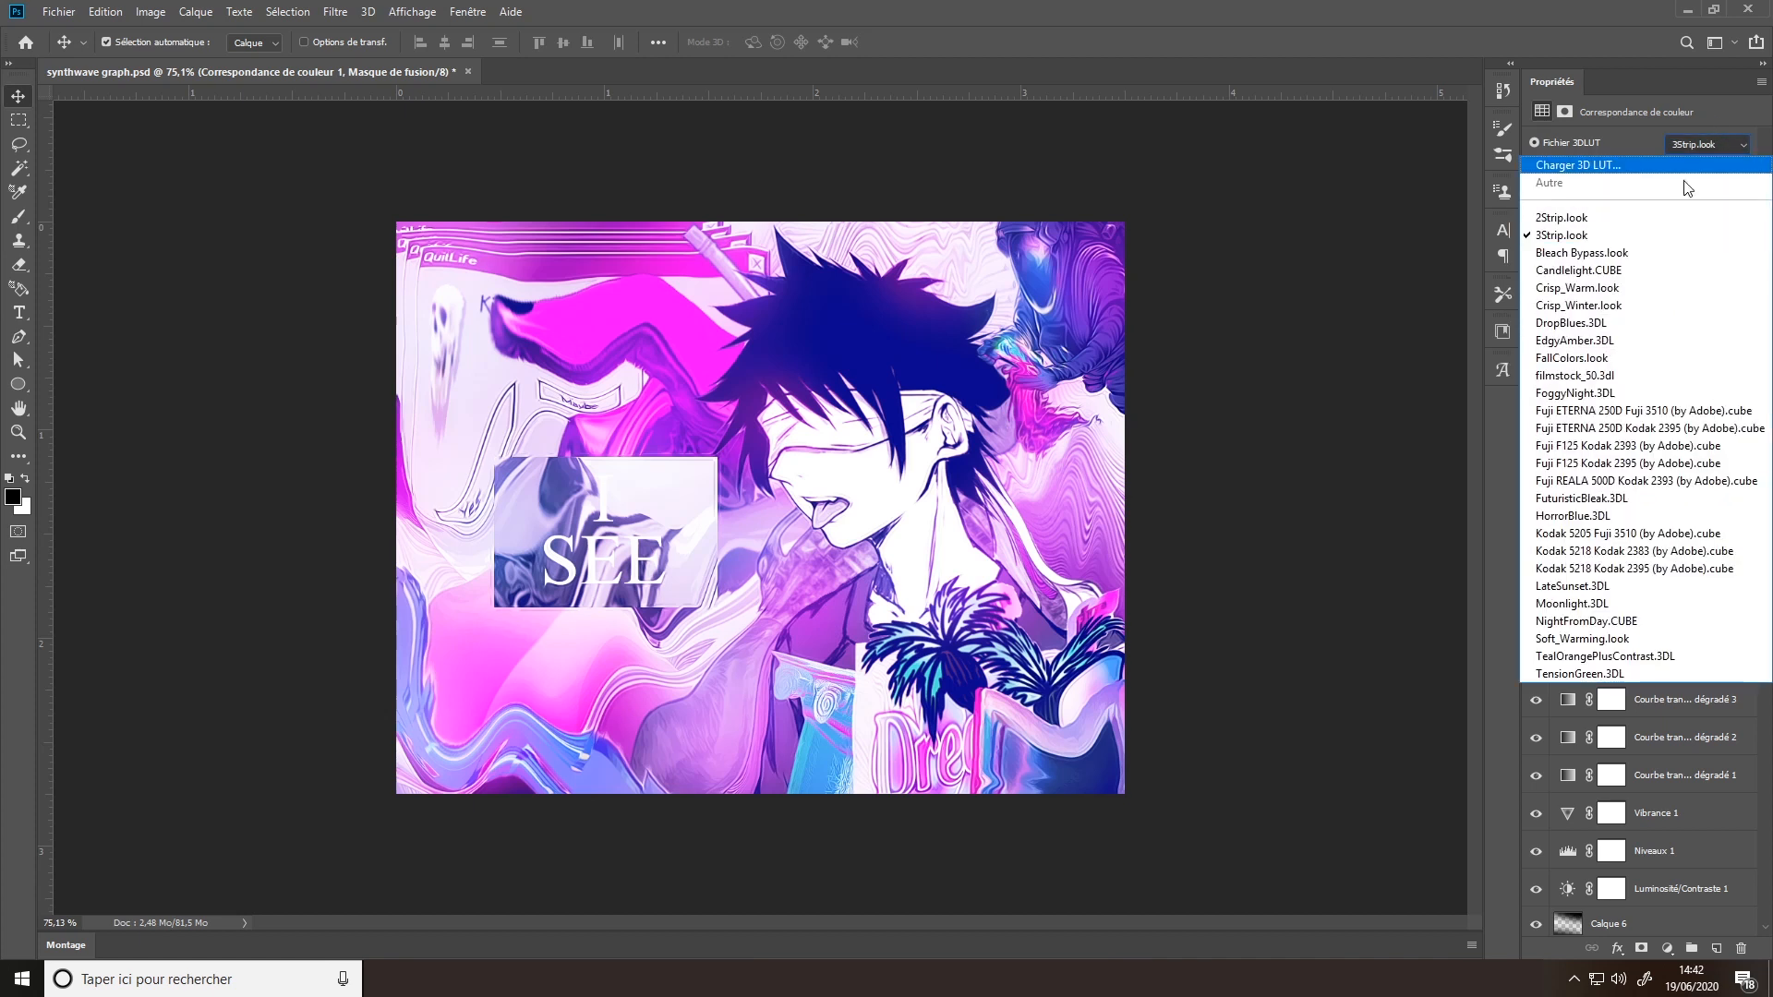
{"action": "left_click", "coordinate": [1649, 226]}
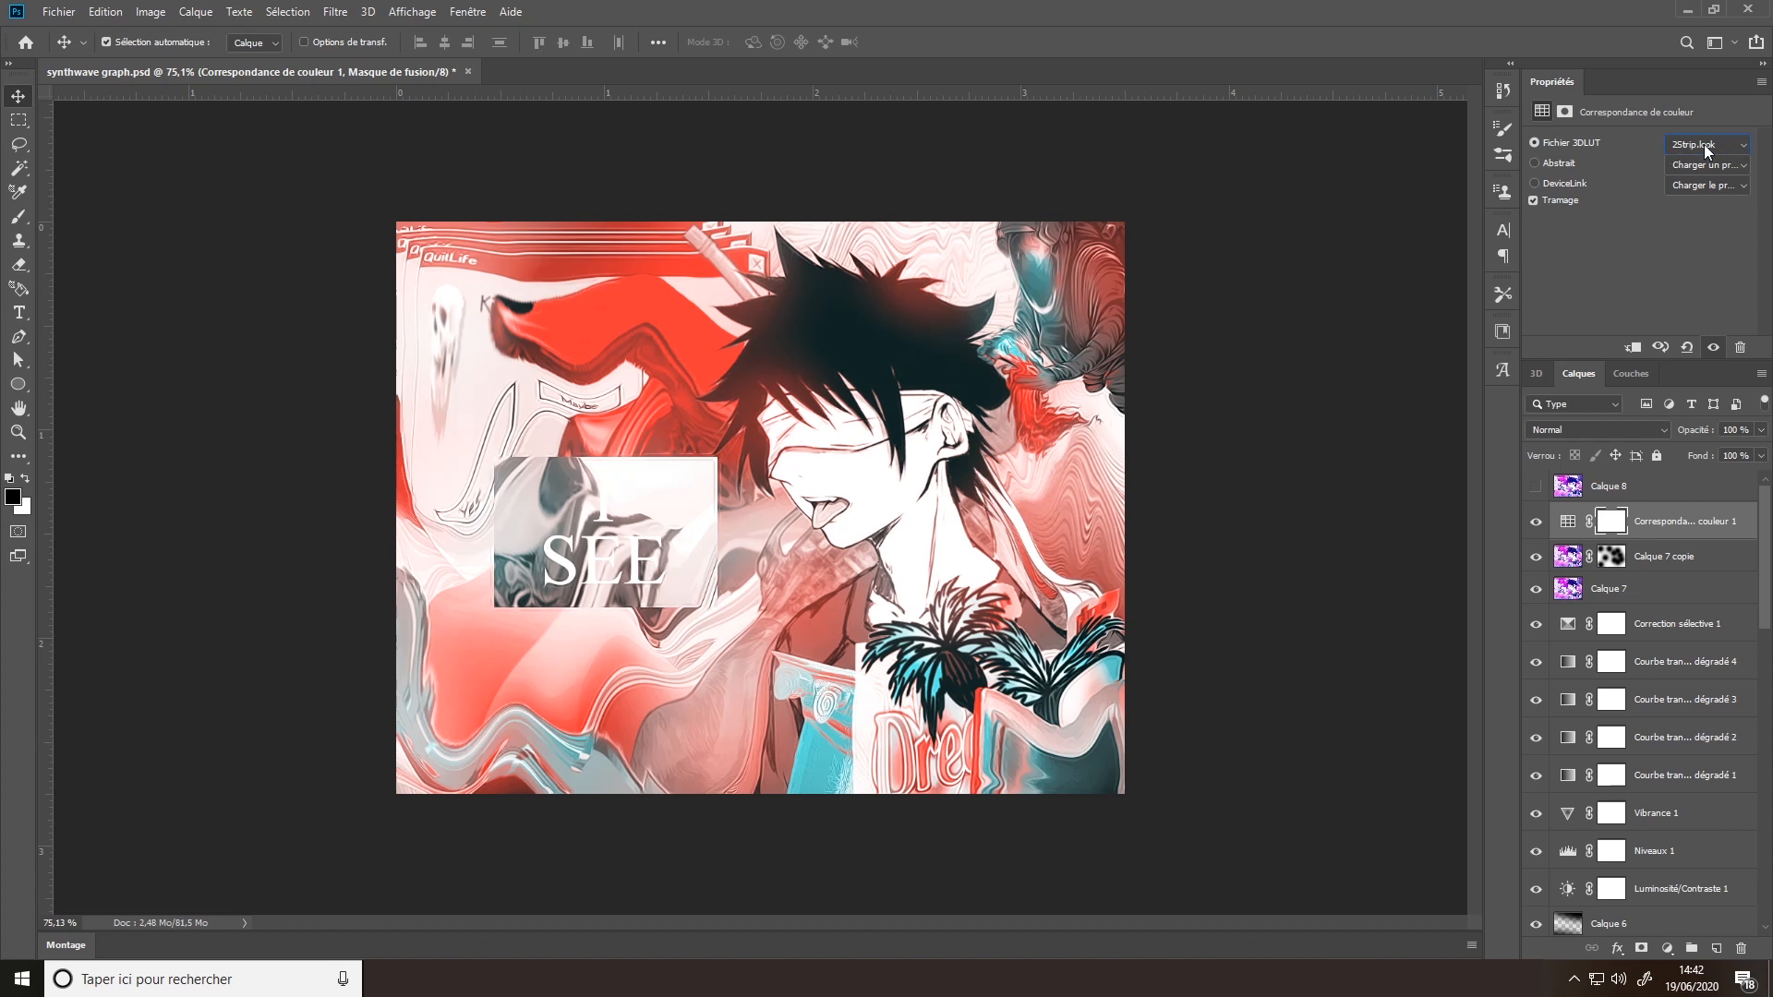
{"action": "scroll", "coordinate": [1704, 144], "scroll_direction": "down", "scroll_amount": 1}
{"action": "scroll", "coordinate": [1703, 144], "scroll_direction": "down", "scroll_amount": 6}
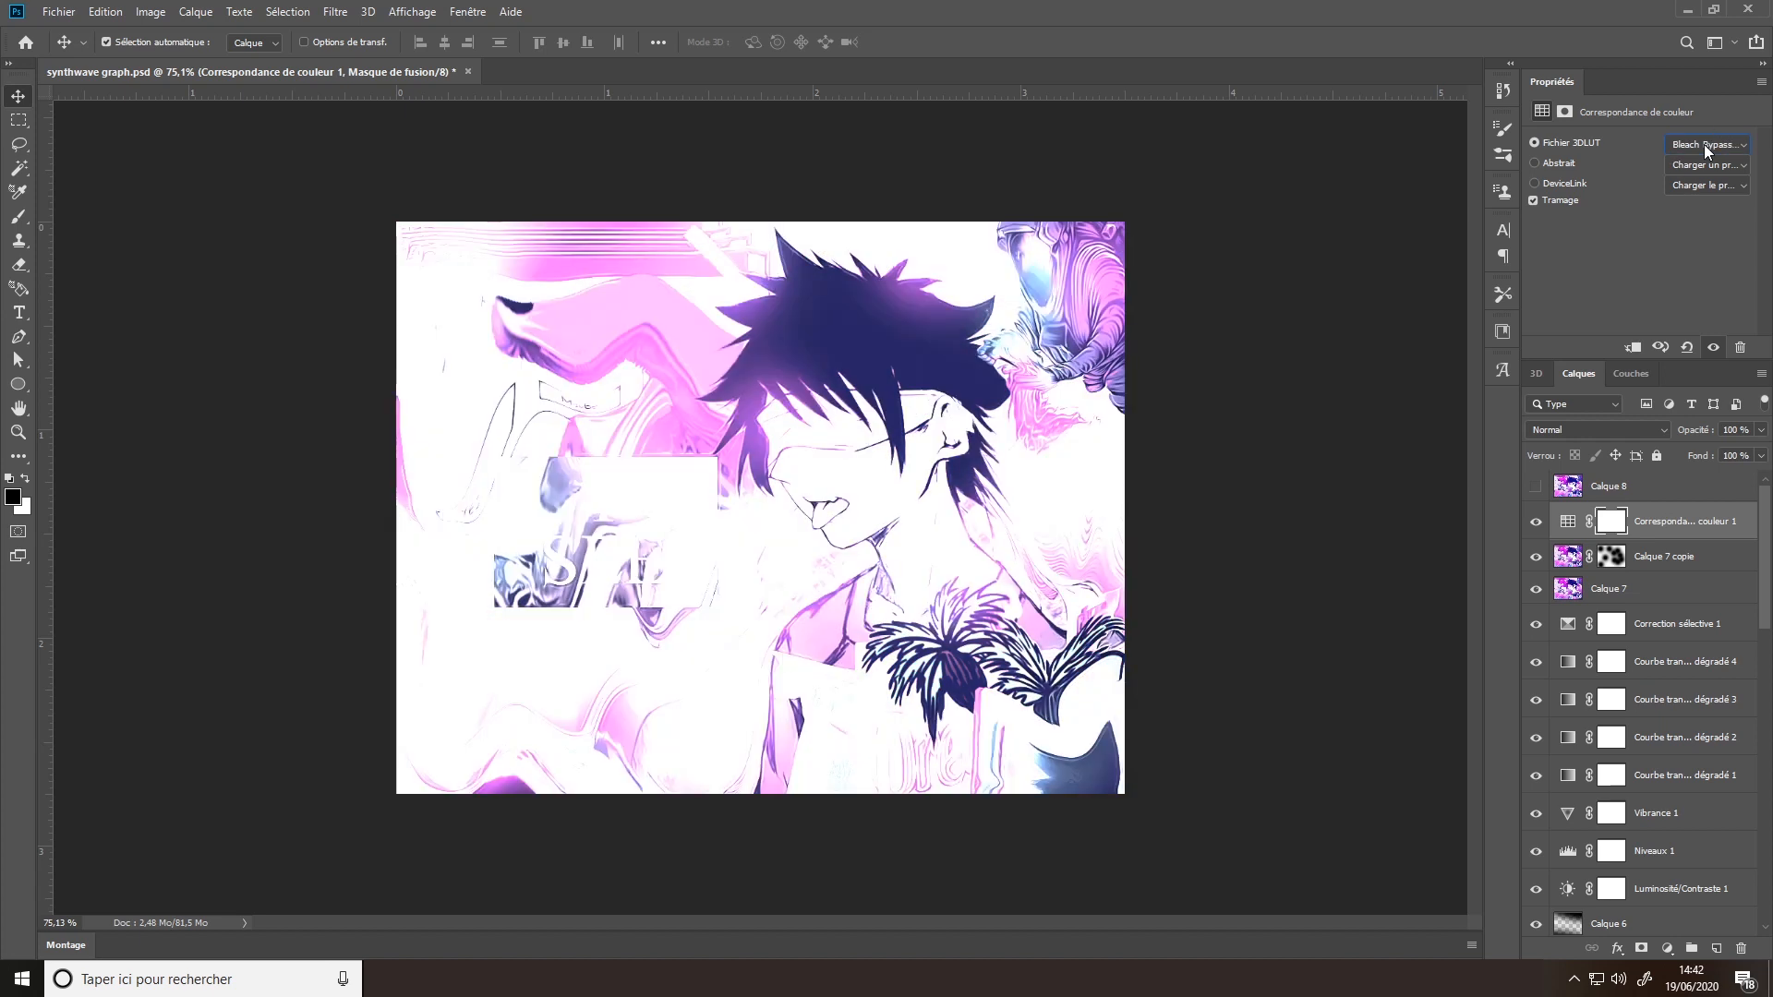
{"action": "scroll", "coordinate": [1704, 144], "scroll_direction": "down", "scroll_amount": 4}
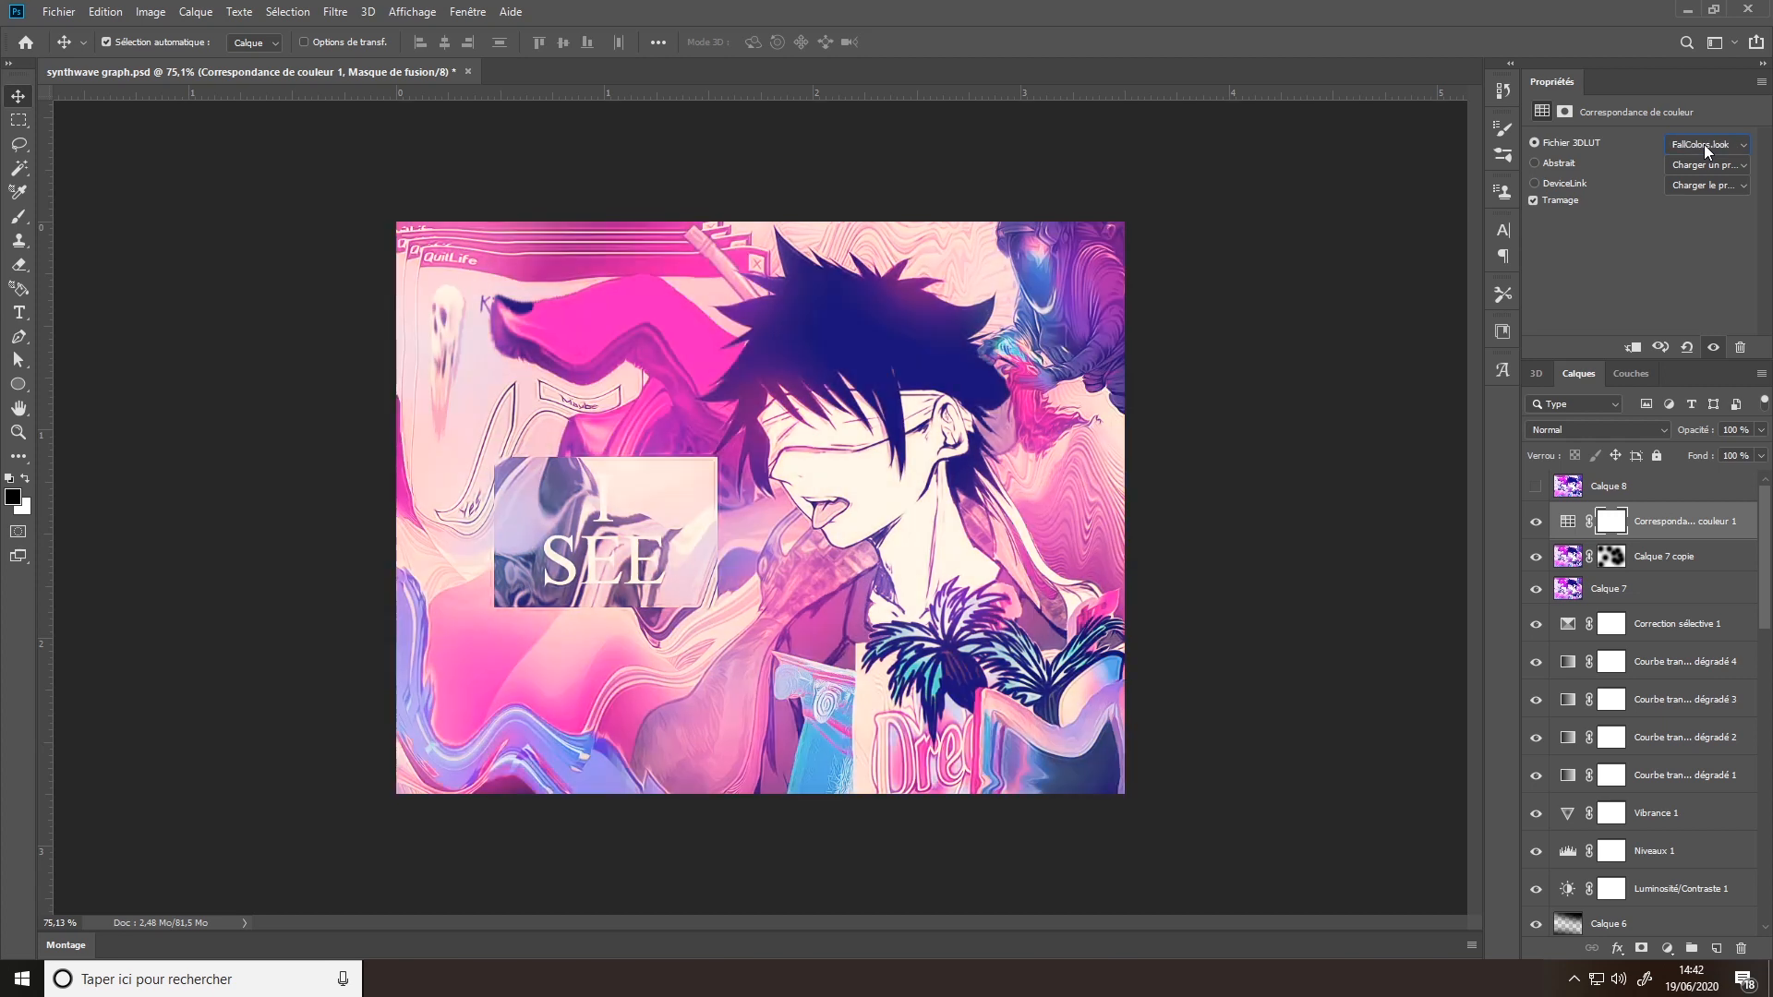
{"action": "scroll", "coordinate": [1704, 144], "scroll_direction": "down", "scroll_amount": 2}
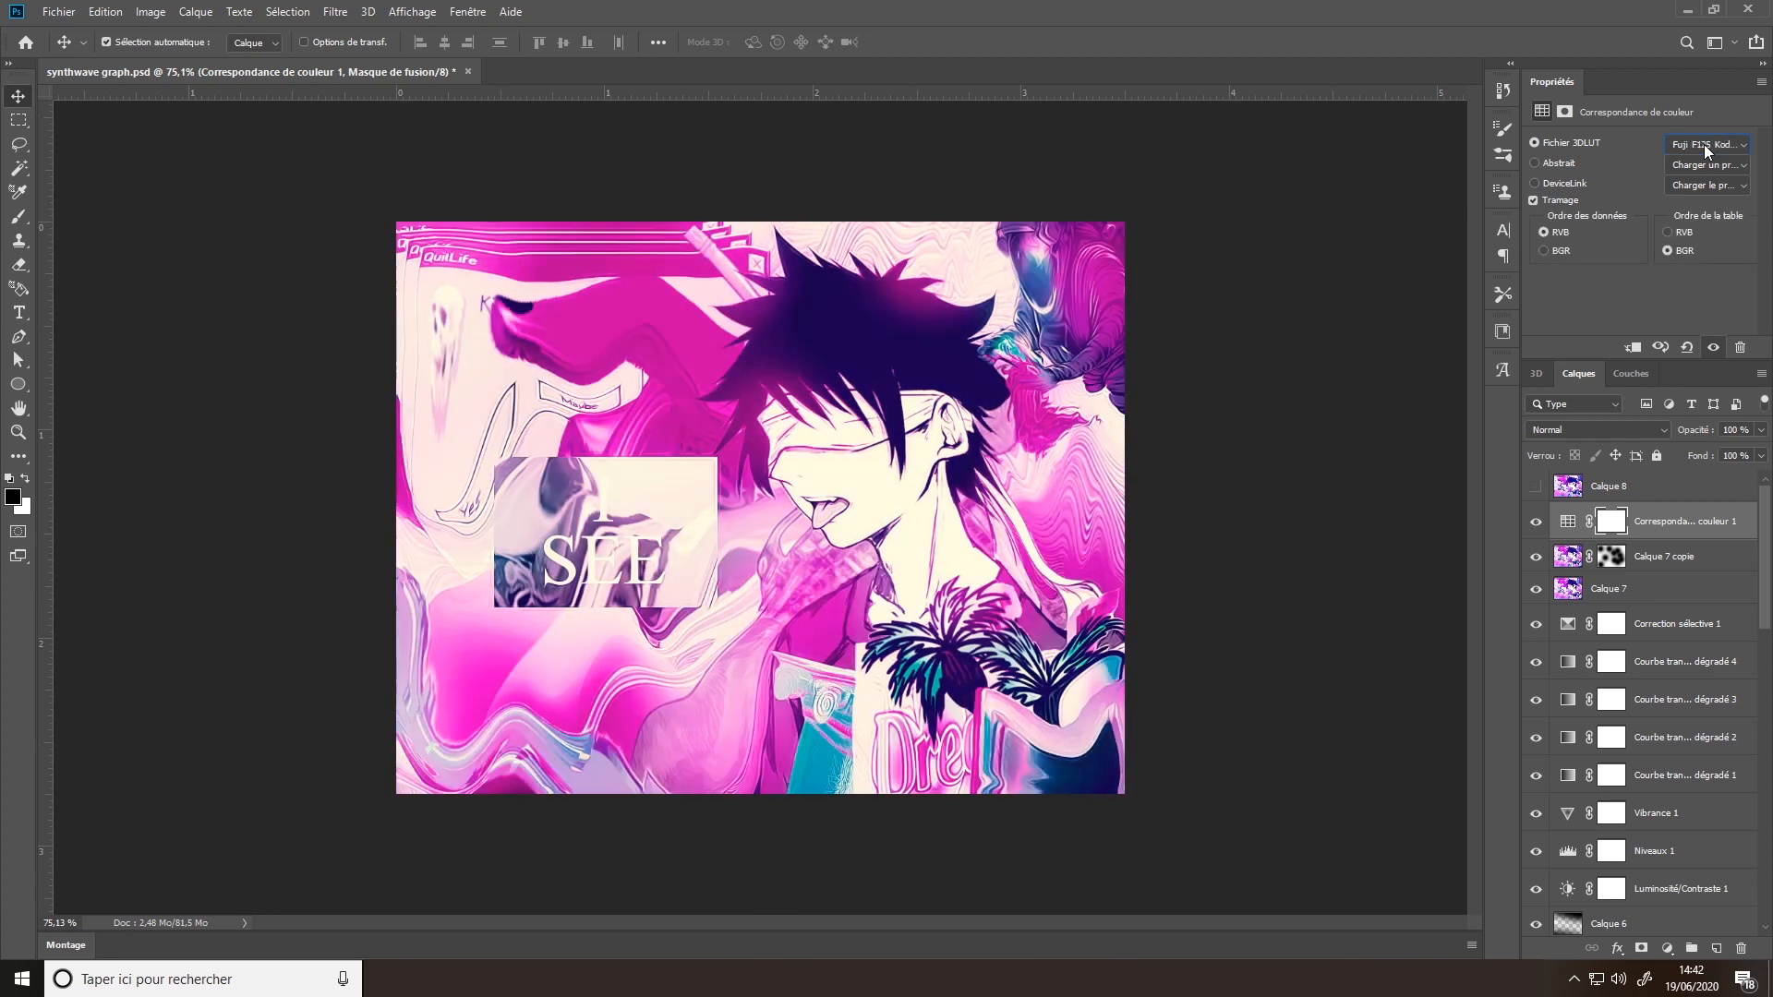
{"action": "left_click", "coordinate": [1704, 144]}
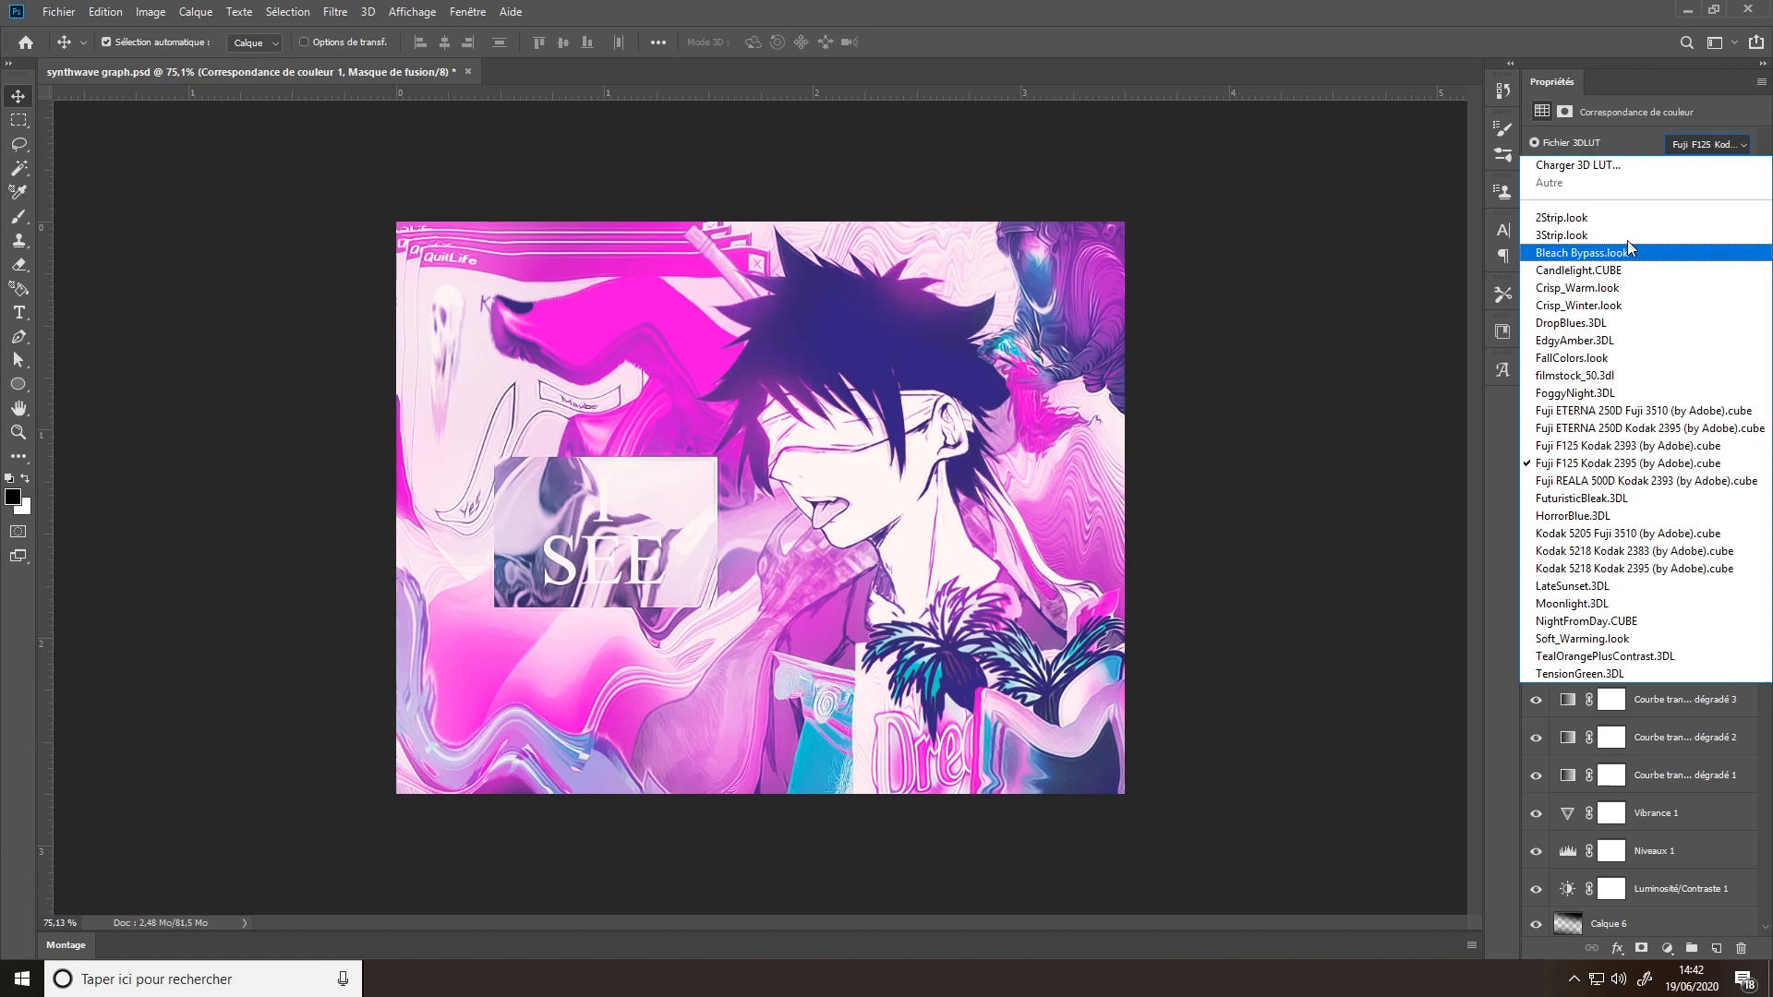
{"action": "left_click", "coordinate": [1627, 237]}
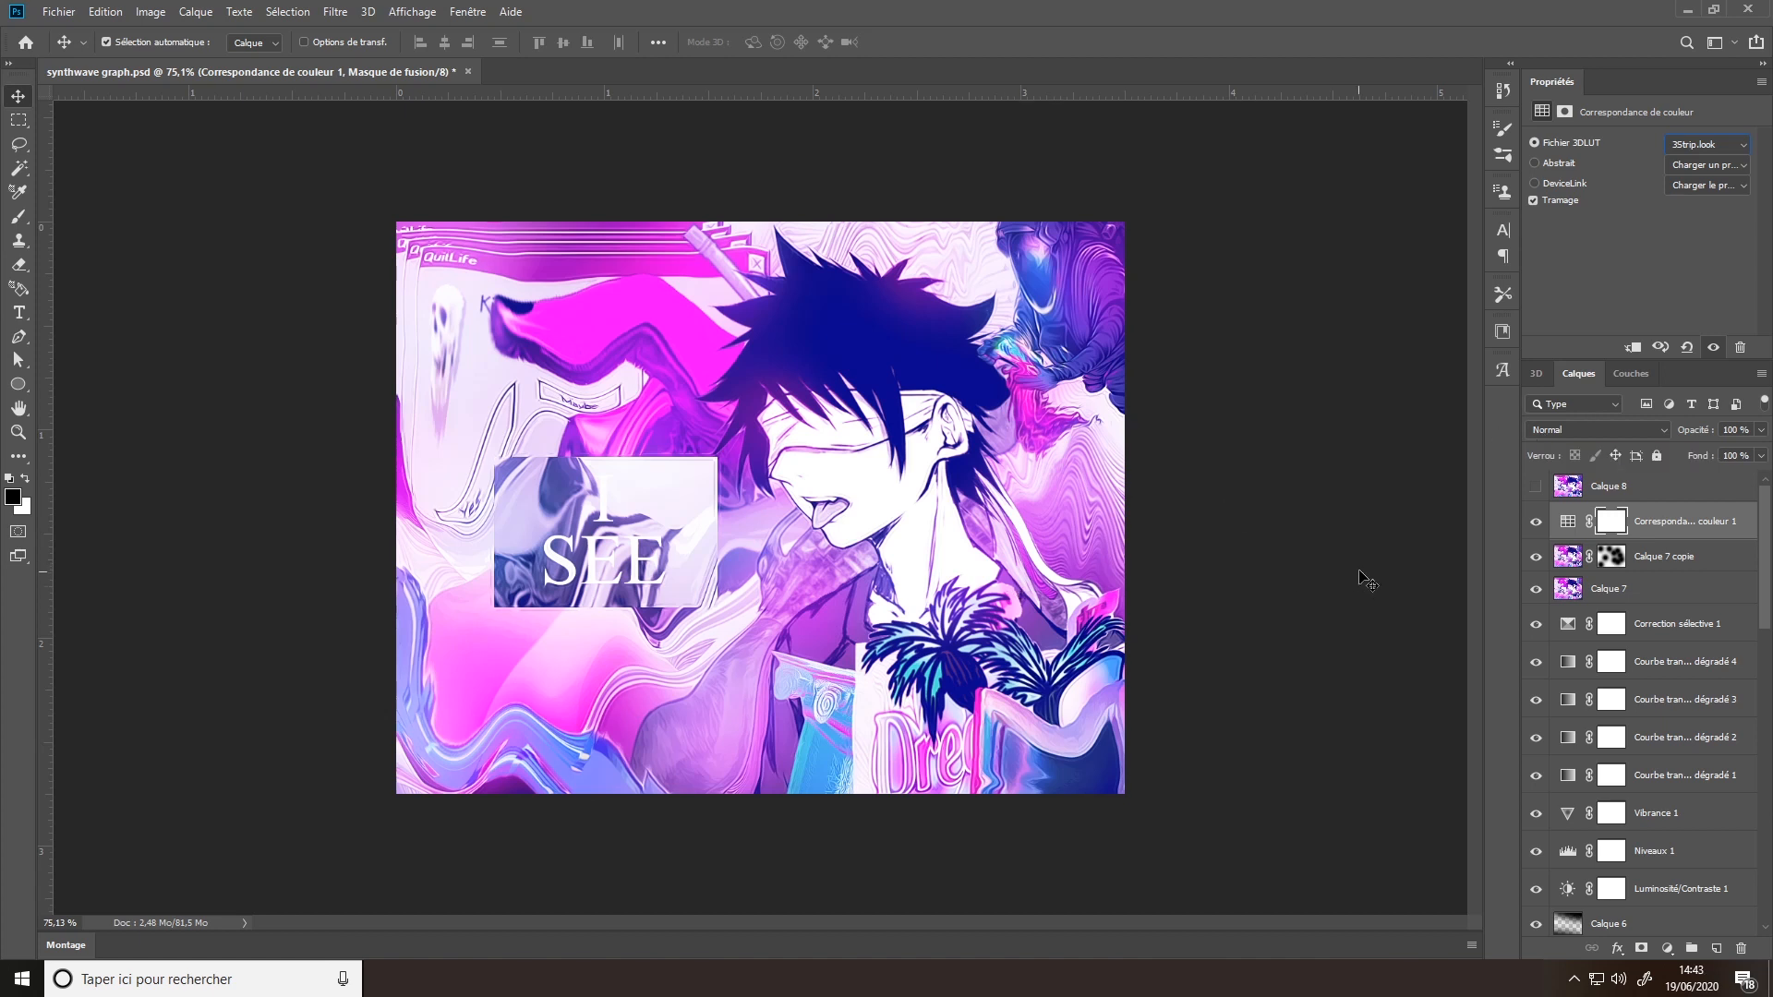
- Select Calque 8 and toggle its visibility to compare the artwork with and without it, leaving it hidden
{"action": "left_click", "coordinate": [1593, 493]}
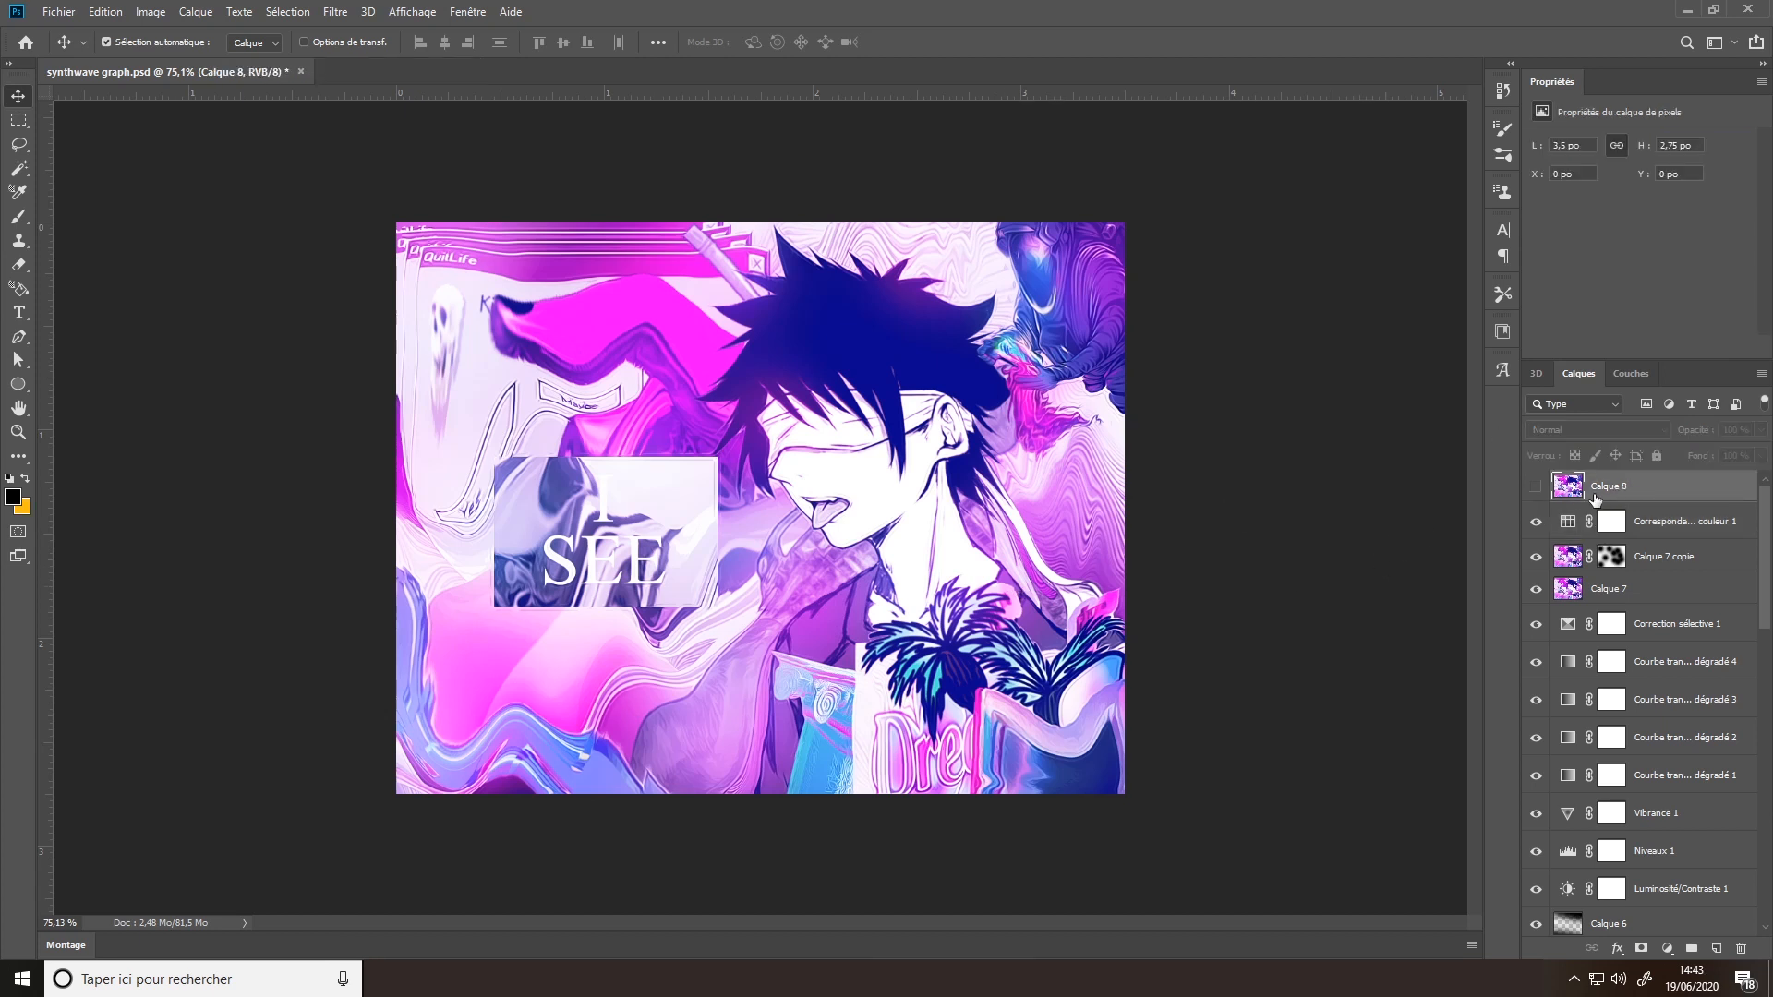
{"action": "left_click", "coordinate": [1534, 486]}
{"action": "left_click", "coordinate": [1533, 488]}
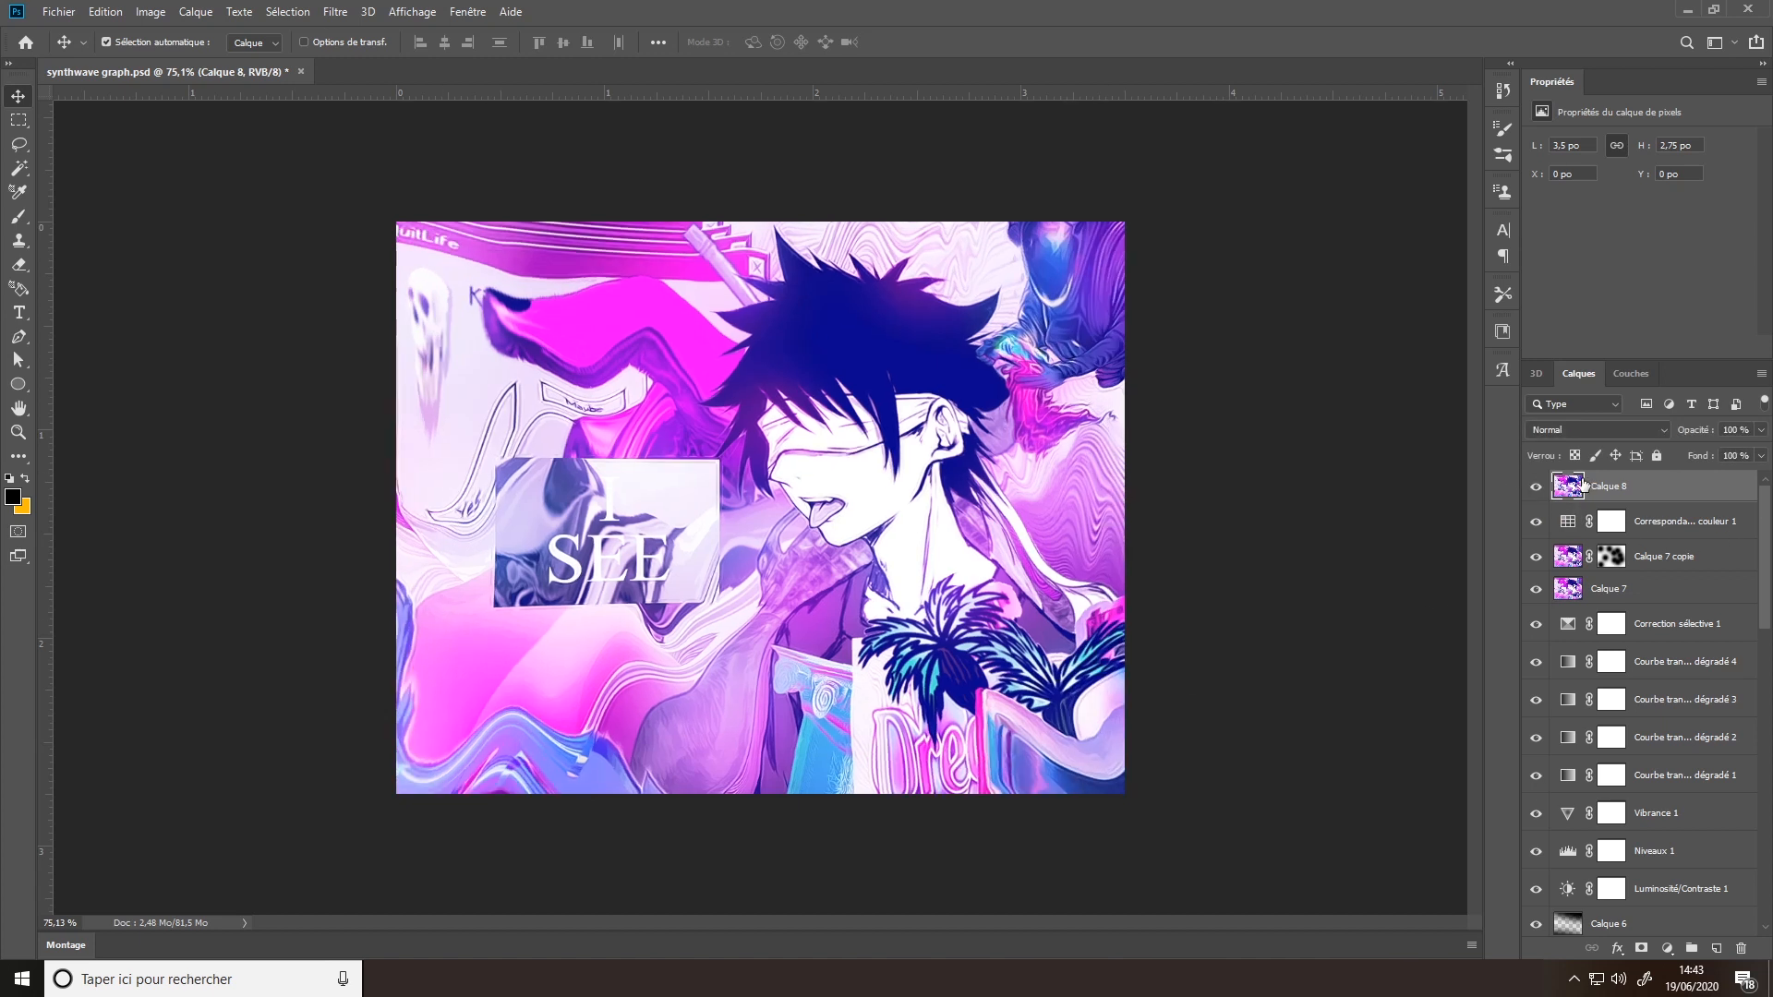
{"action": "left_click", "coordinate": [1536, 486]}
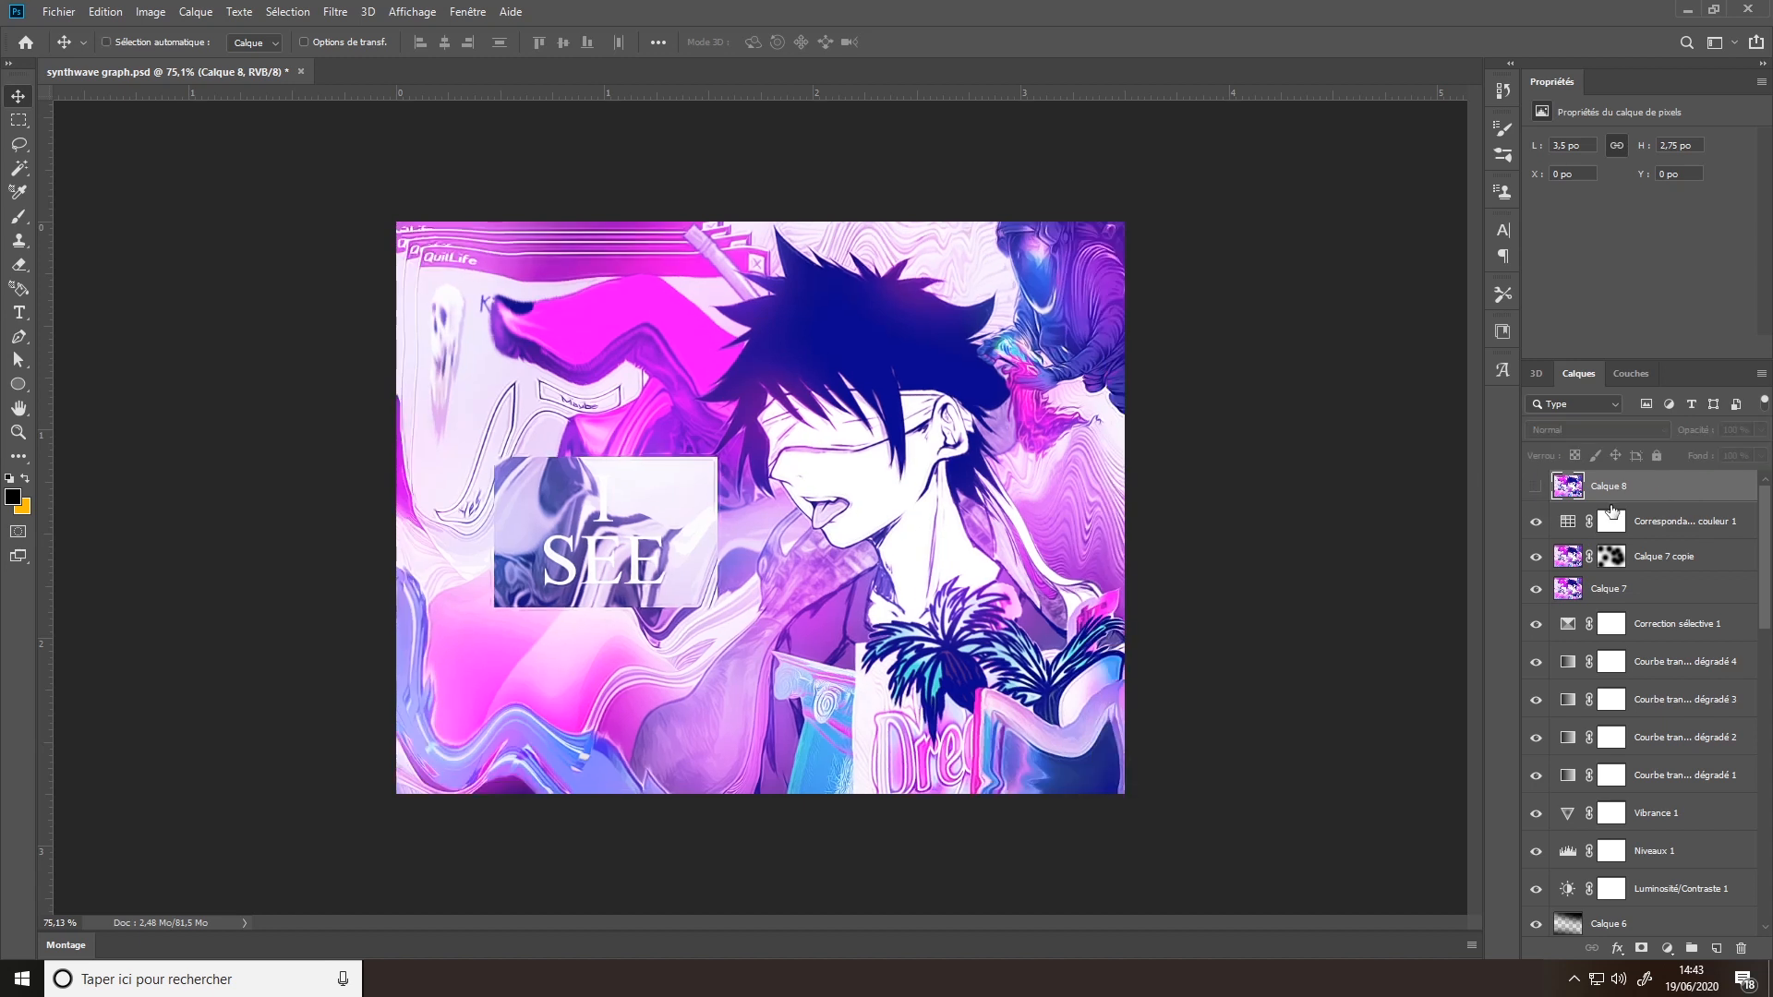
- Stamp all visible layers into a new layer directly above Correspondance de couleur 1
{"action": "left_click", "coordinate": [1650, 525]}
{"action": "key", "text": "ctrl+alt+shift+e"}
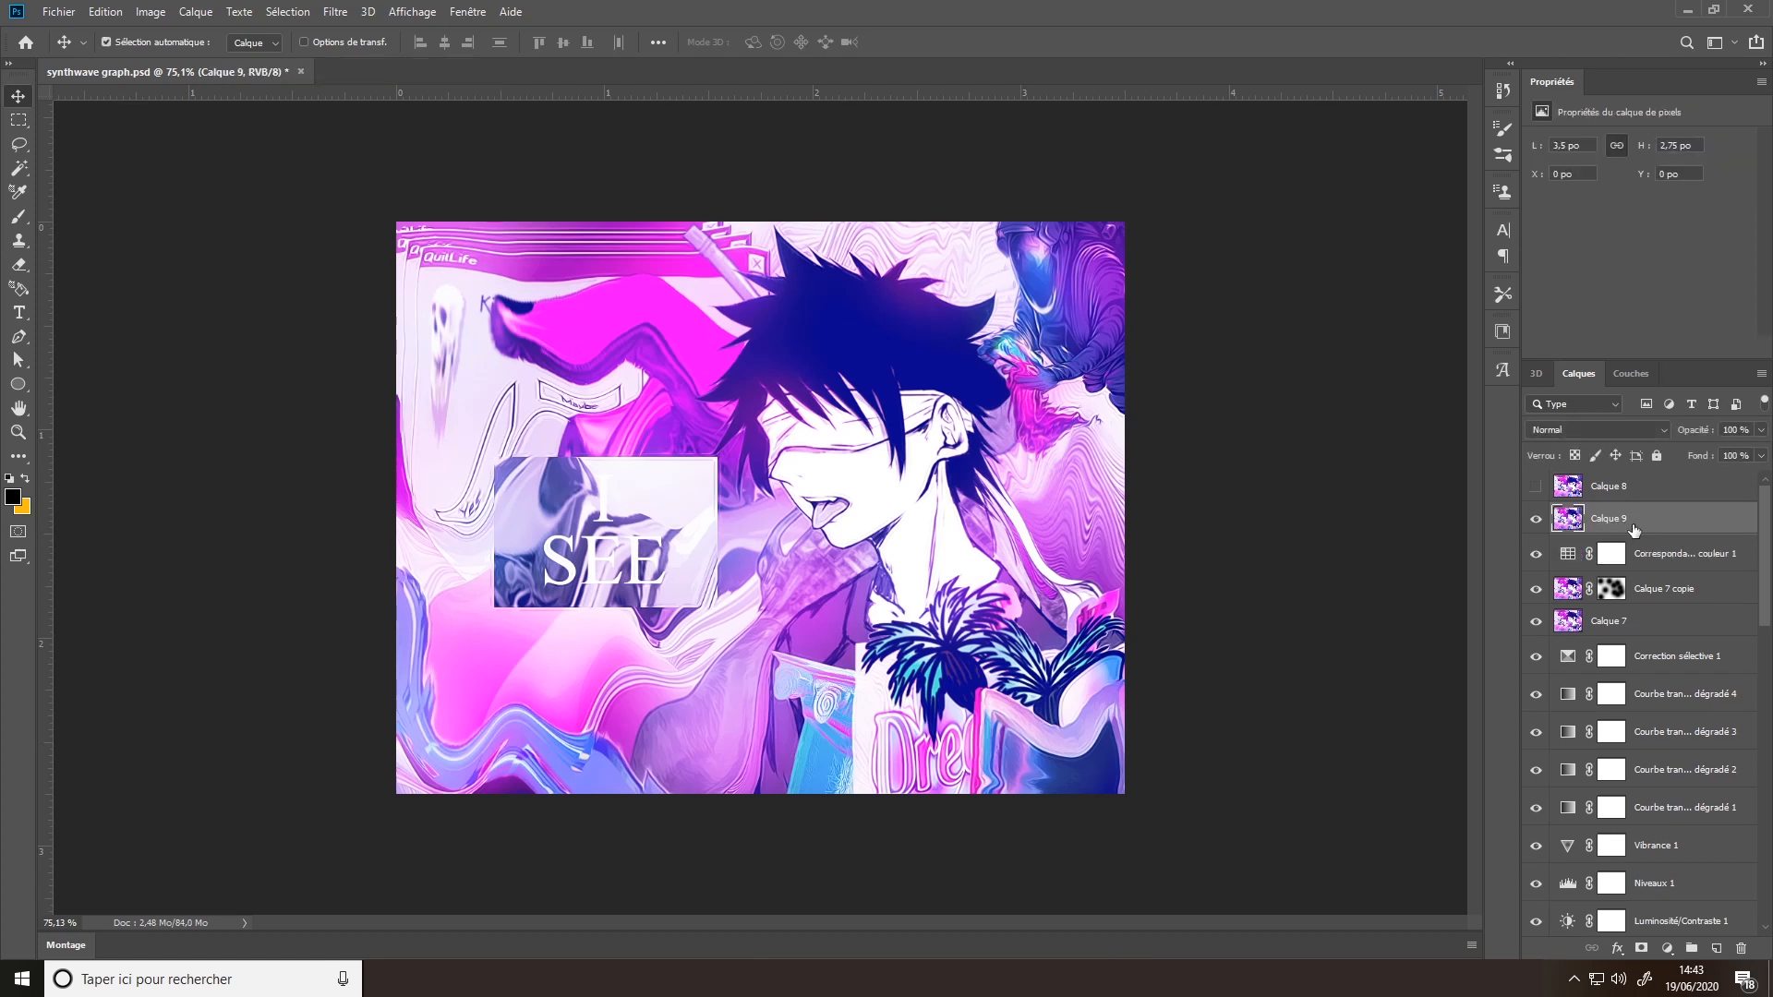
- Try a custom Correction de l'objectif on the stamped layer with the geometric distortion set to +31,00
{"action": "left_click", "coordinate": [335, 12]}
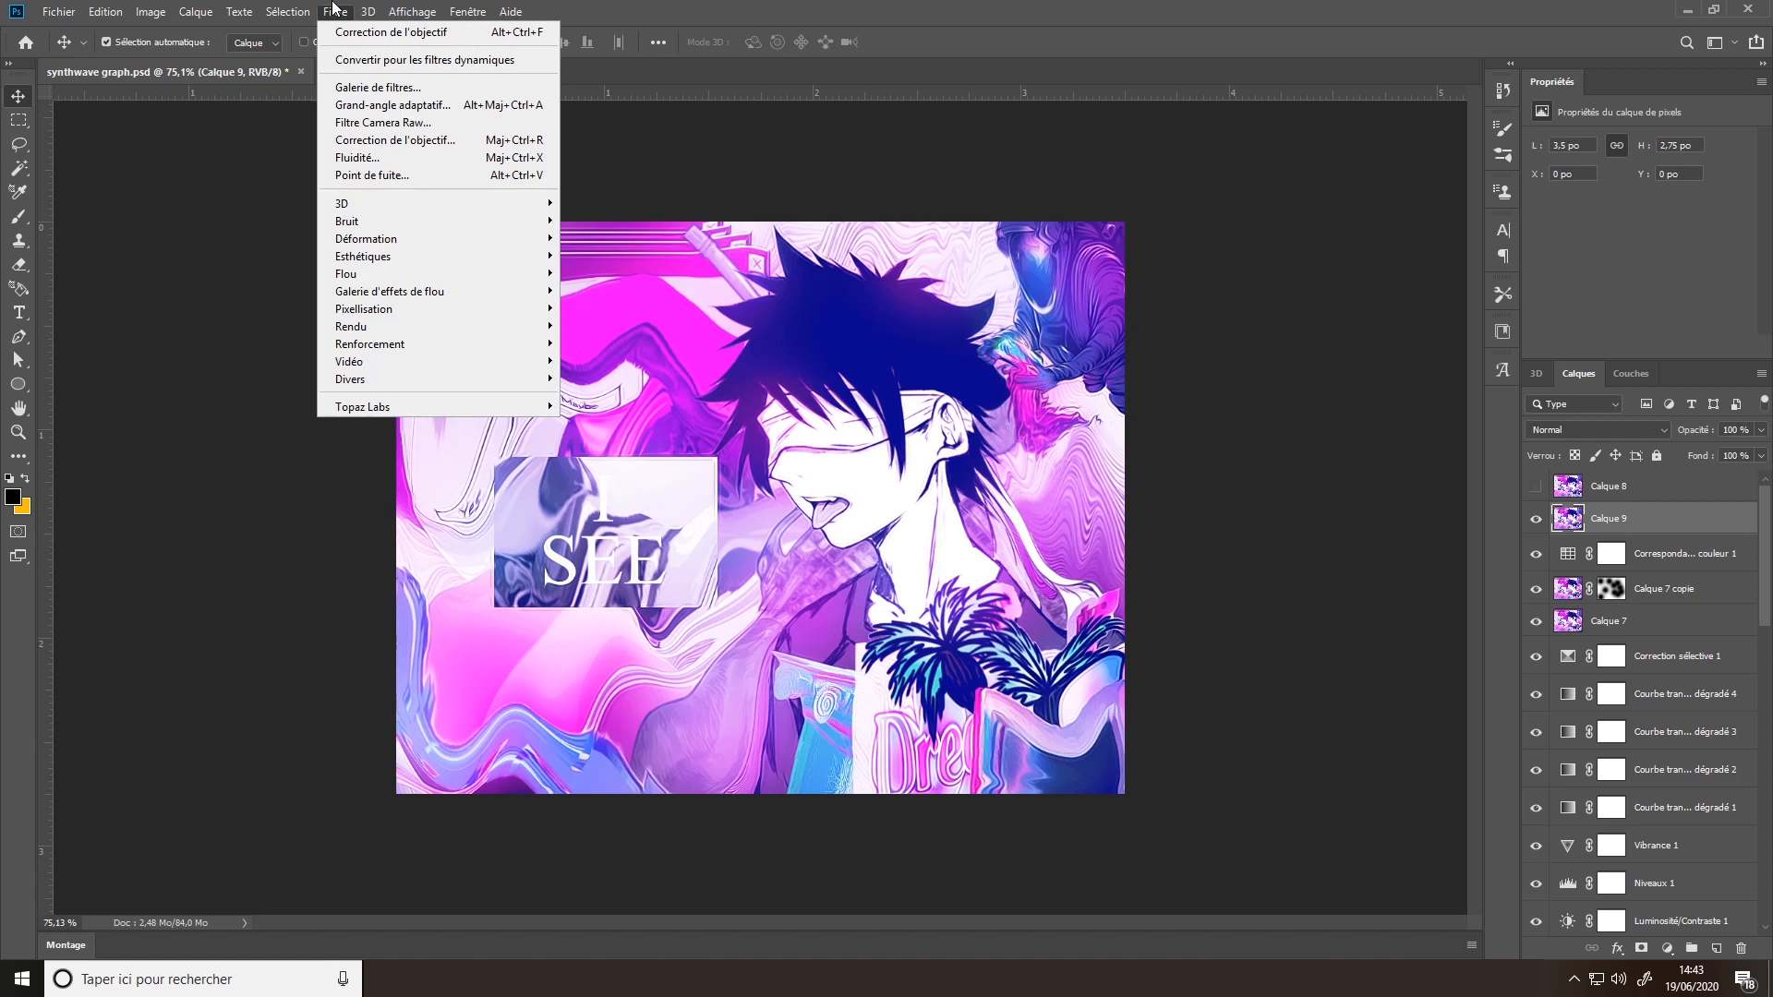
{"action": "left_click", "coordinate": [418, 141]}
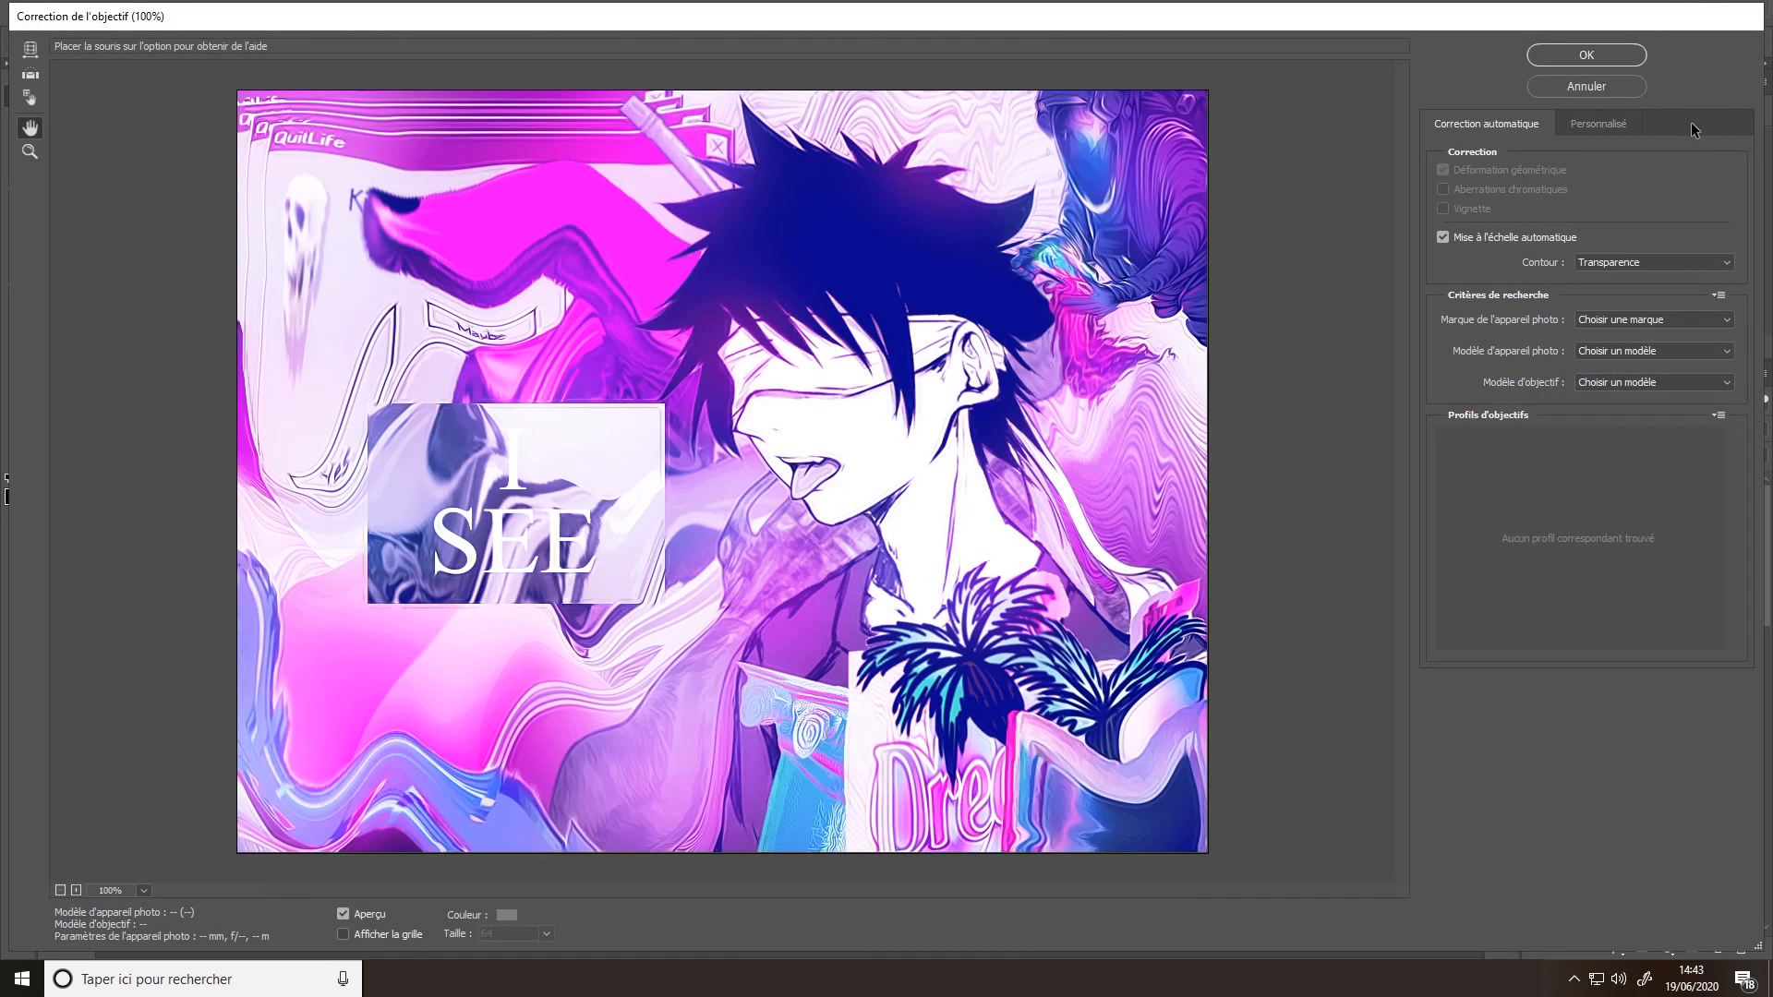
{"action": "left_click", "coordinate": [1589, 124]}
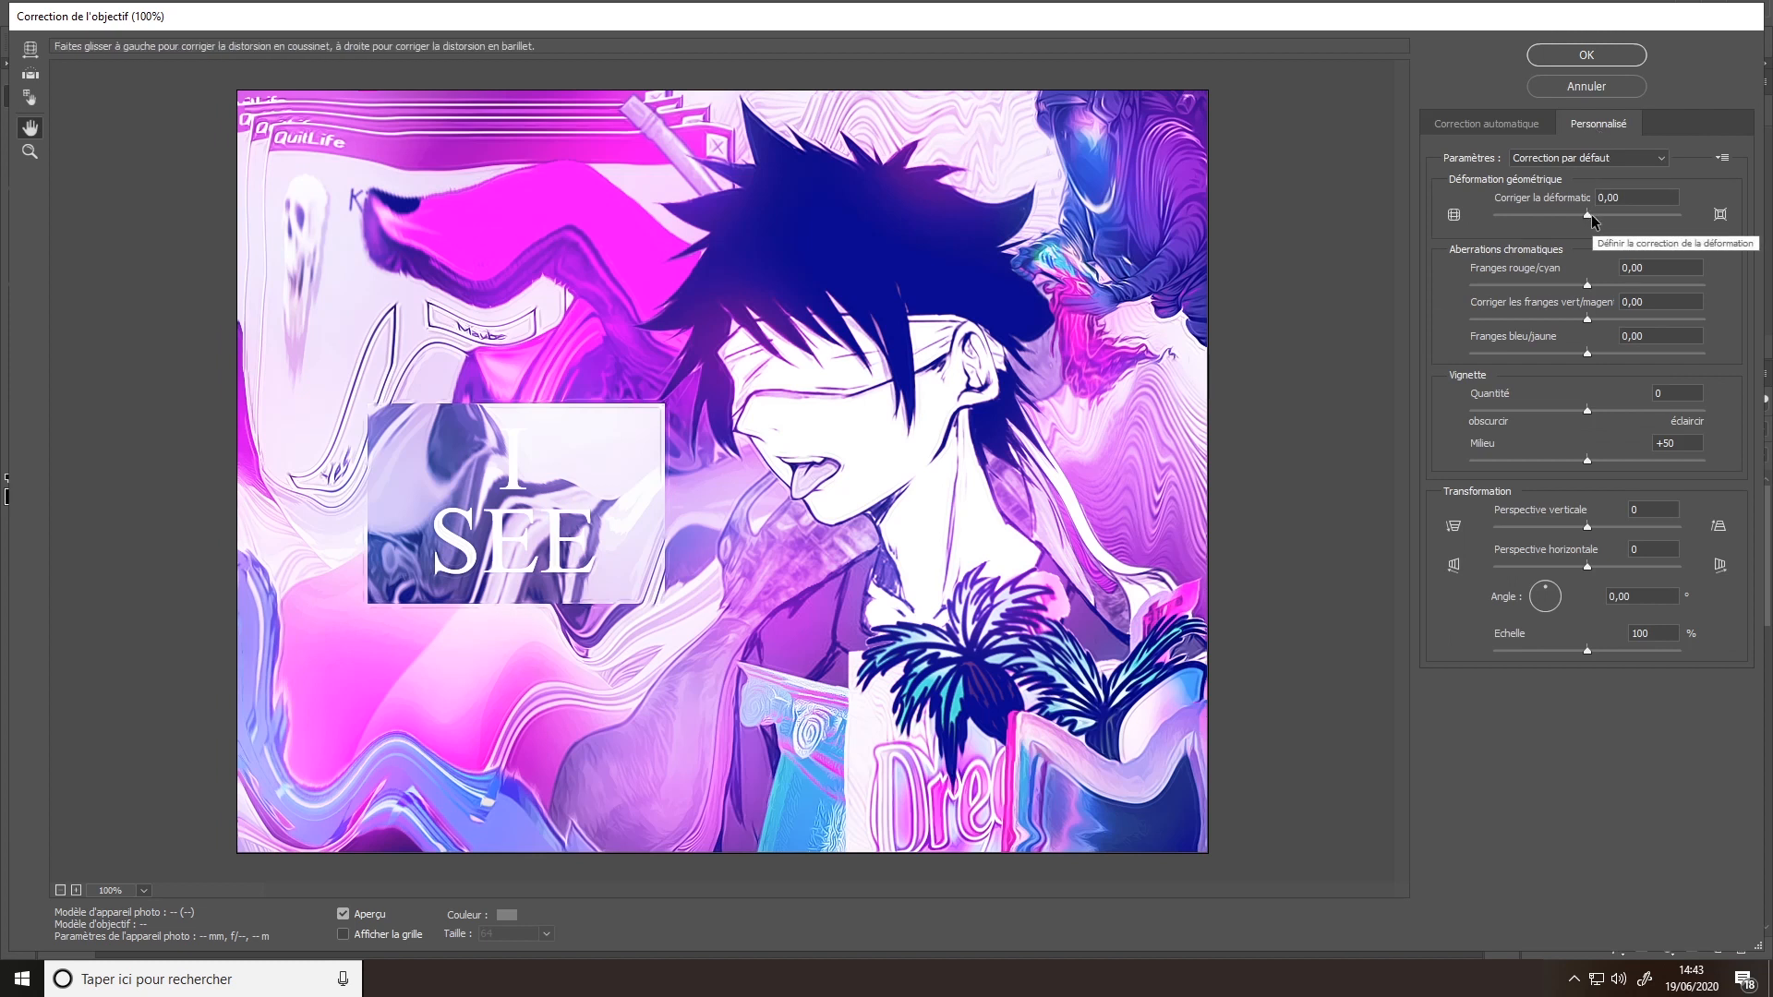
{"action": "left_click_drag", "start_coordinate": [1585, 214], "coordinate": [1614, 242]}
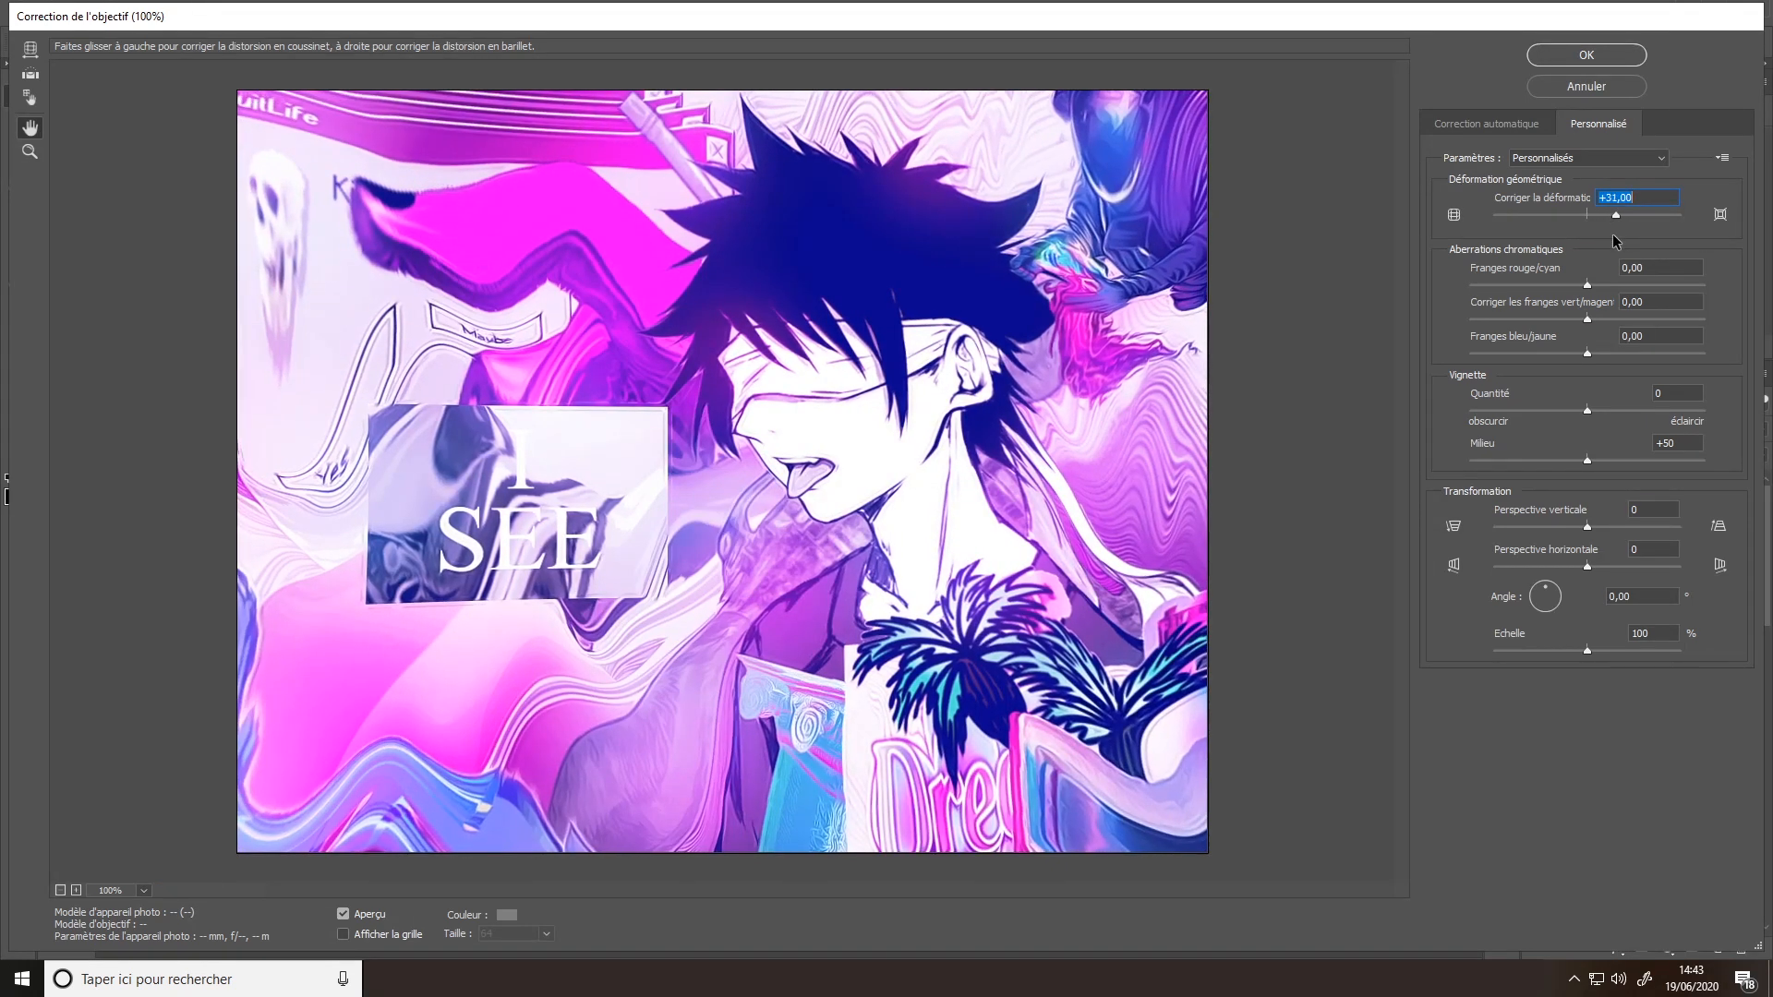
{"action": "key", "text": "Return"}
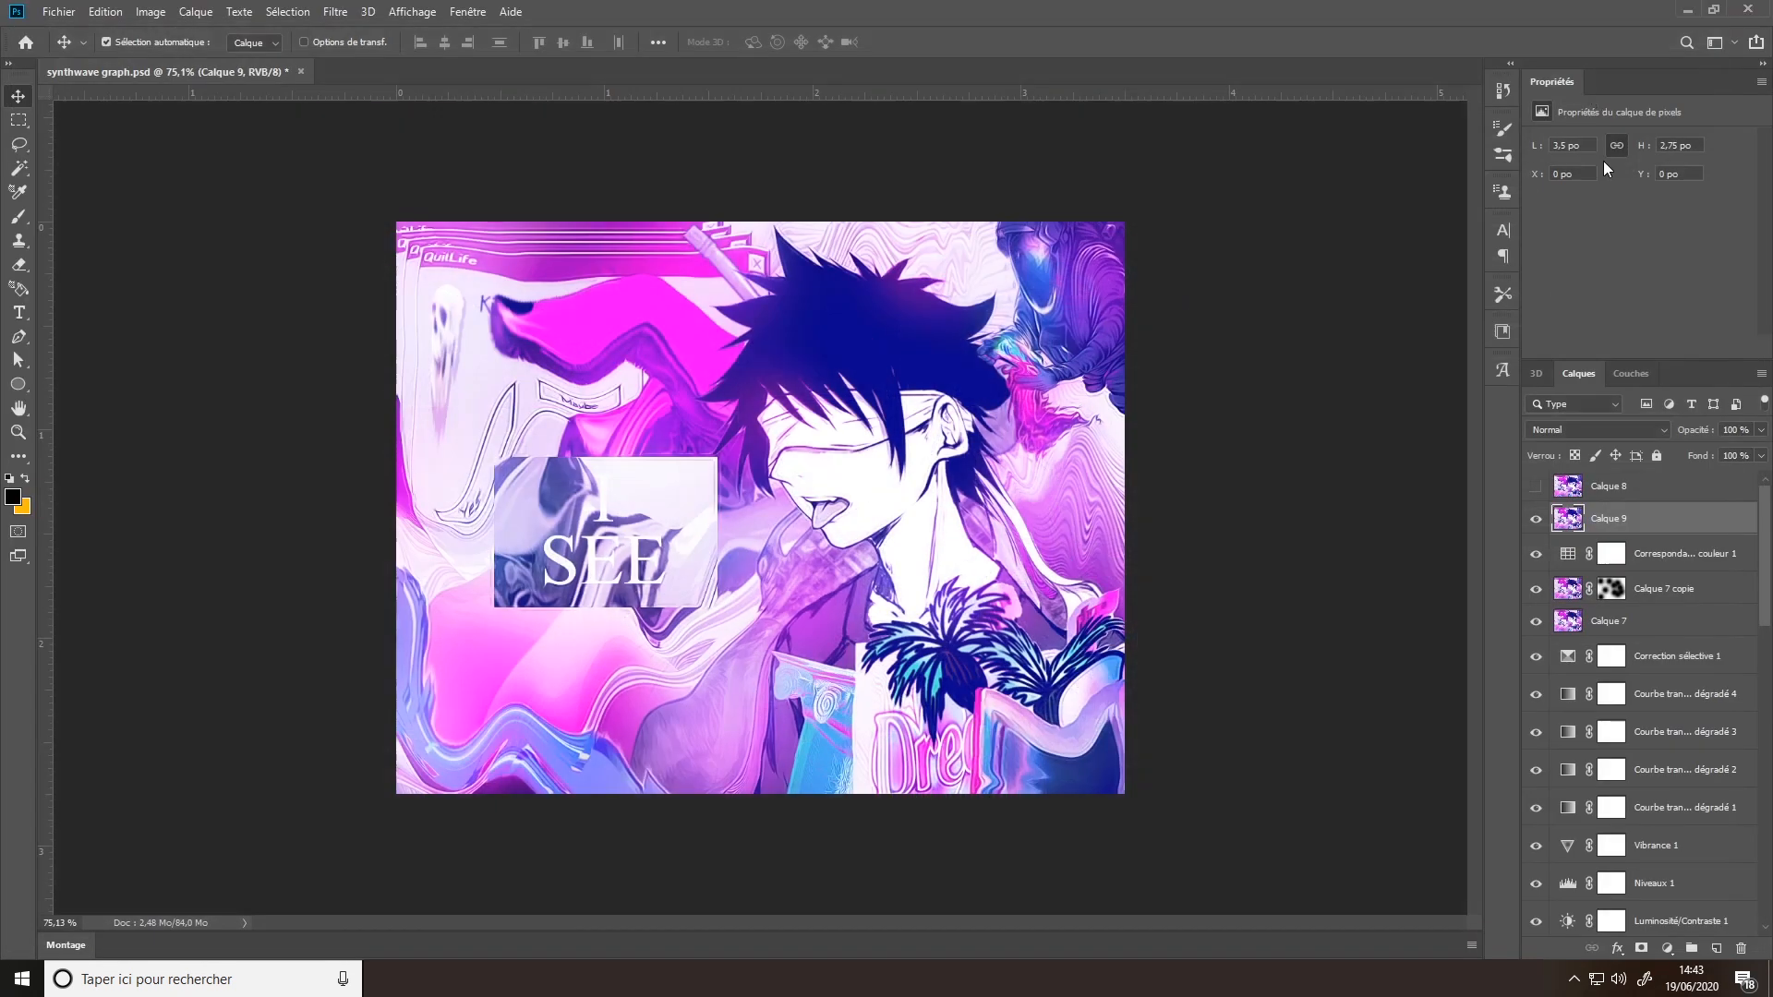
- Show Calque 8 and hide every colour and adjustment layer beneath it, from Calque 9 down to Calque 2
{"action": "left_click", "coordinate": [1537, 487]}
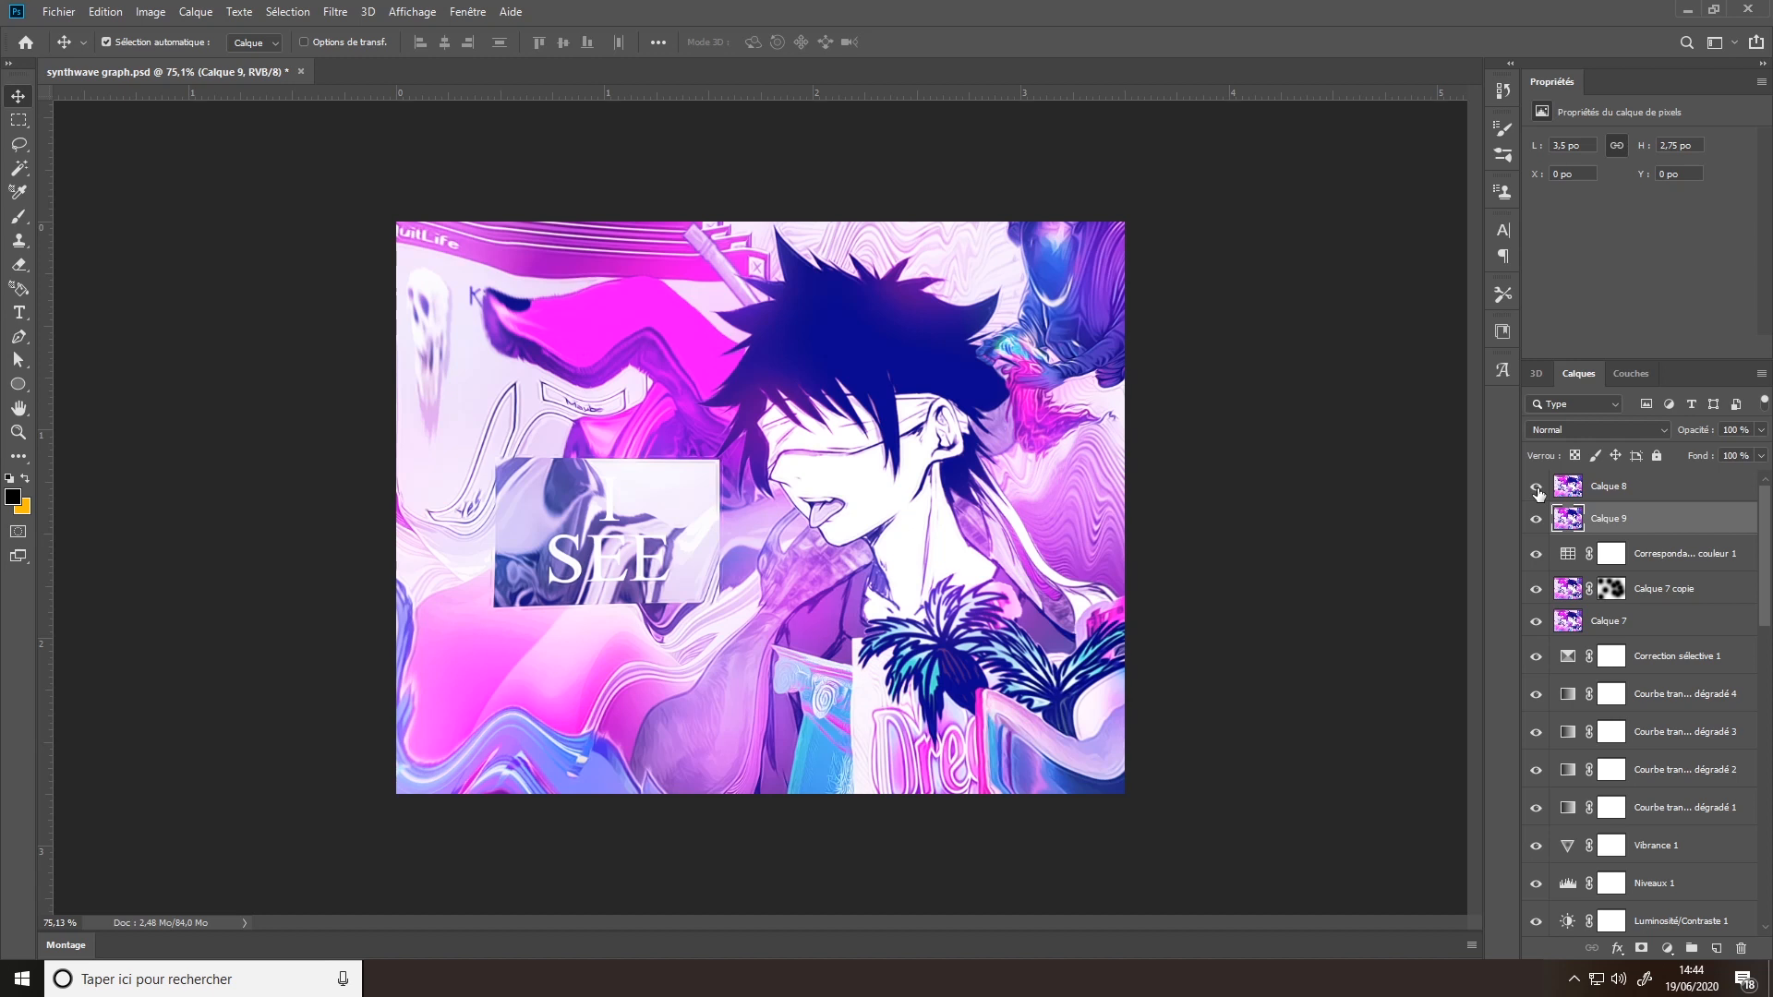
{"action": "left_click_drag", "start_coordinate": [1536, 519], "coordinate": [1536, 620]}
{"action": "left_click_drag", "start_coordinate": [1536, 845], "coordinate": [1536, 883]}
{"action": "left_click_drag", "start_coordinate": [1536, 808], "coordinate": [1533, 657]}
{"action": "scroll", "coordinate": [1587, 802], "scroll_direction": "down", "scroll_amount": 3}
{"action": "left_click", "coordinate": [1535, 695]}
{"action": "left_click_drag", "start_coordinate": [1535, 729], "coordinate": [1536, 863]}
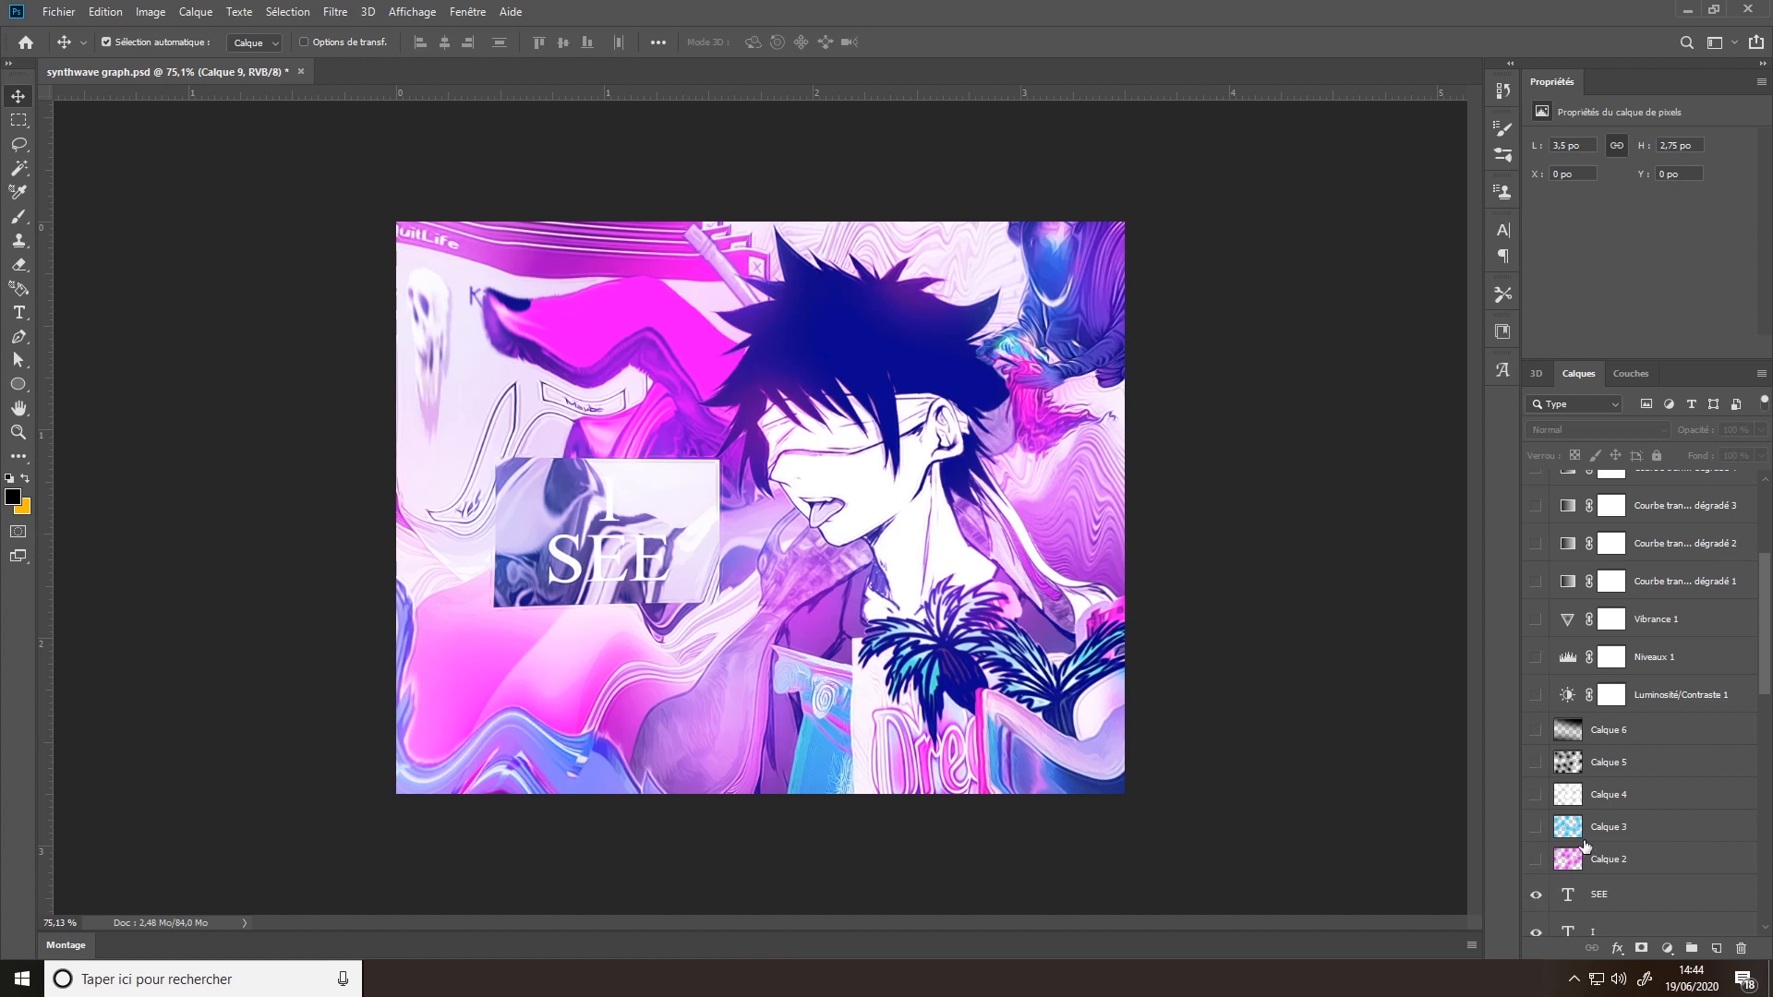
- Hide Calque 8 and show it again to compare the uncoloured artwork with the finished version
{"action": "scroll", "coordinate": [1585, 846], "scroll_direction": "up", "scroll_amount": 4}
{"action": "left_click", "coordinate": [1535, 487]}
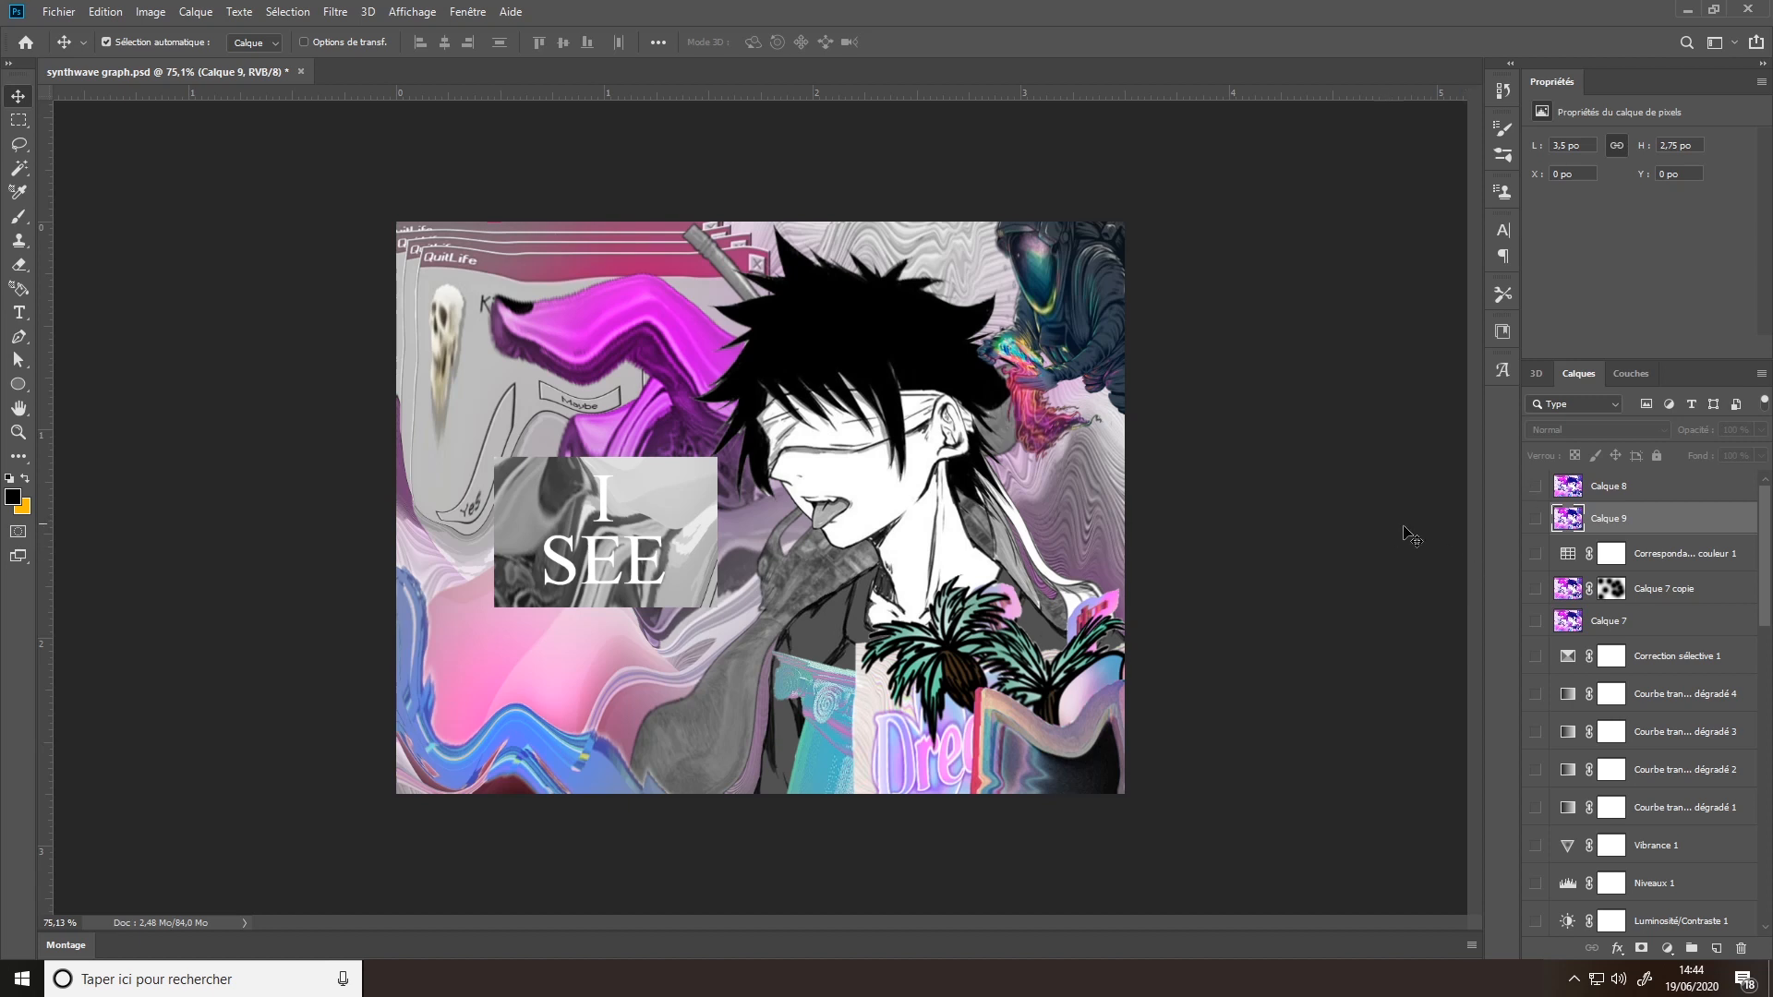
{"action": "left_click", "coordinate": [1536, 487]}
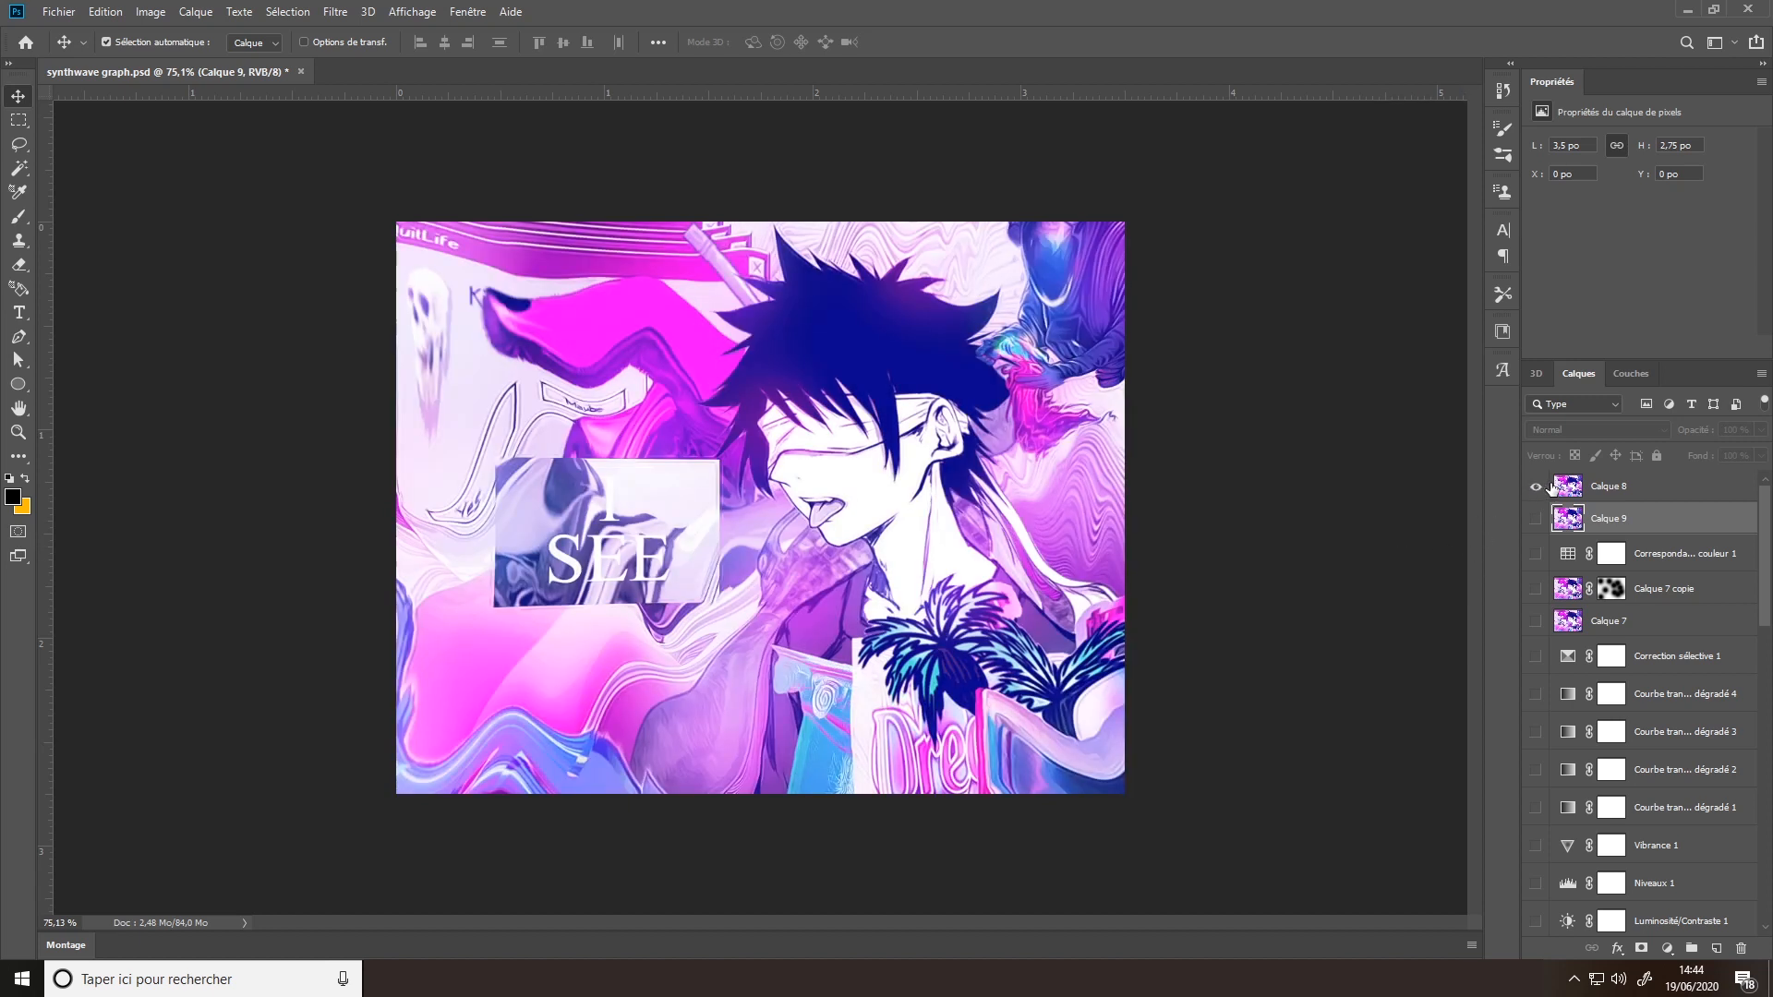